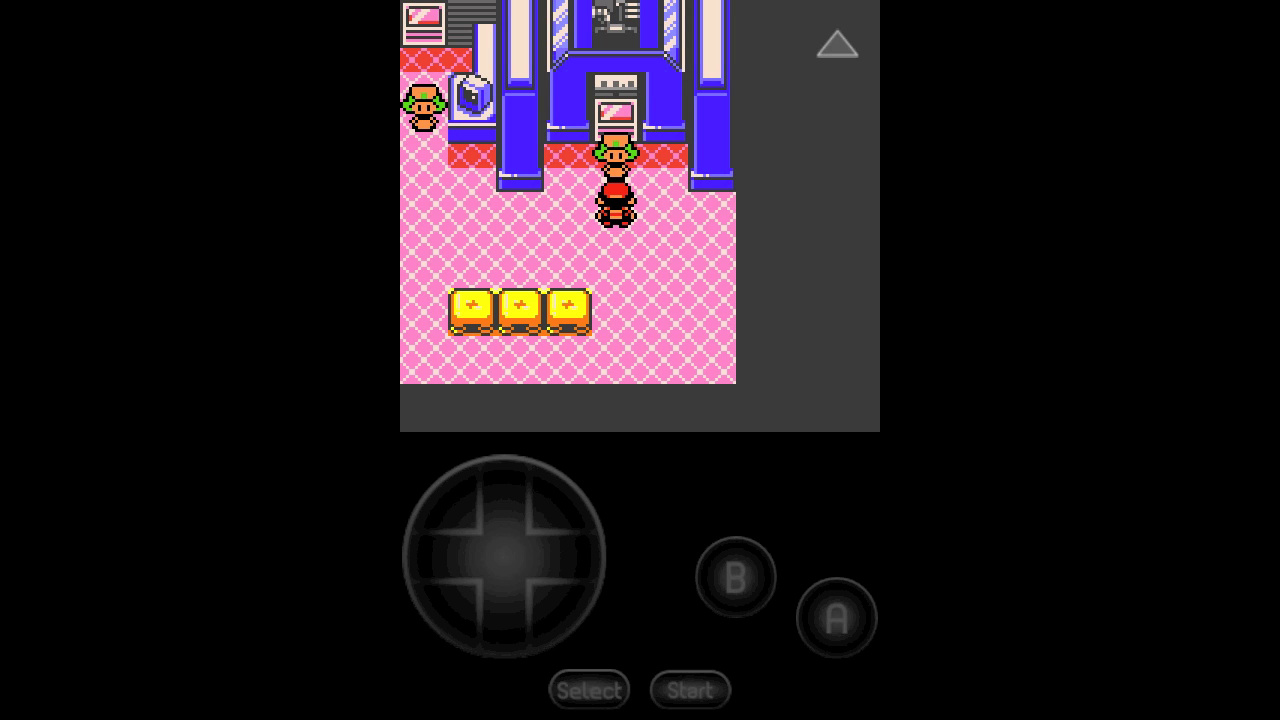
Walk over to the computer terminal in the Pokémon Center and open BILL's PC
key(Left)
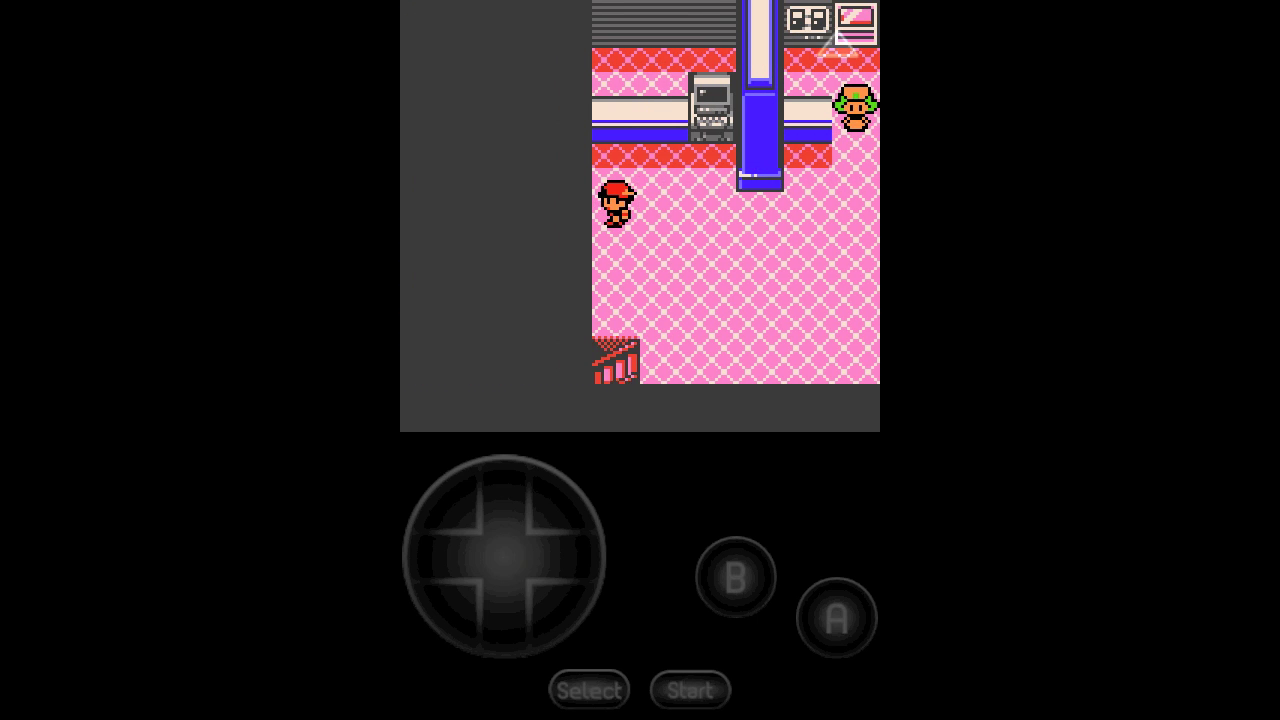
key(Up)
key(a)
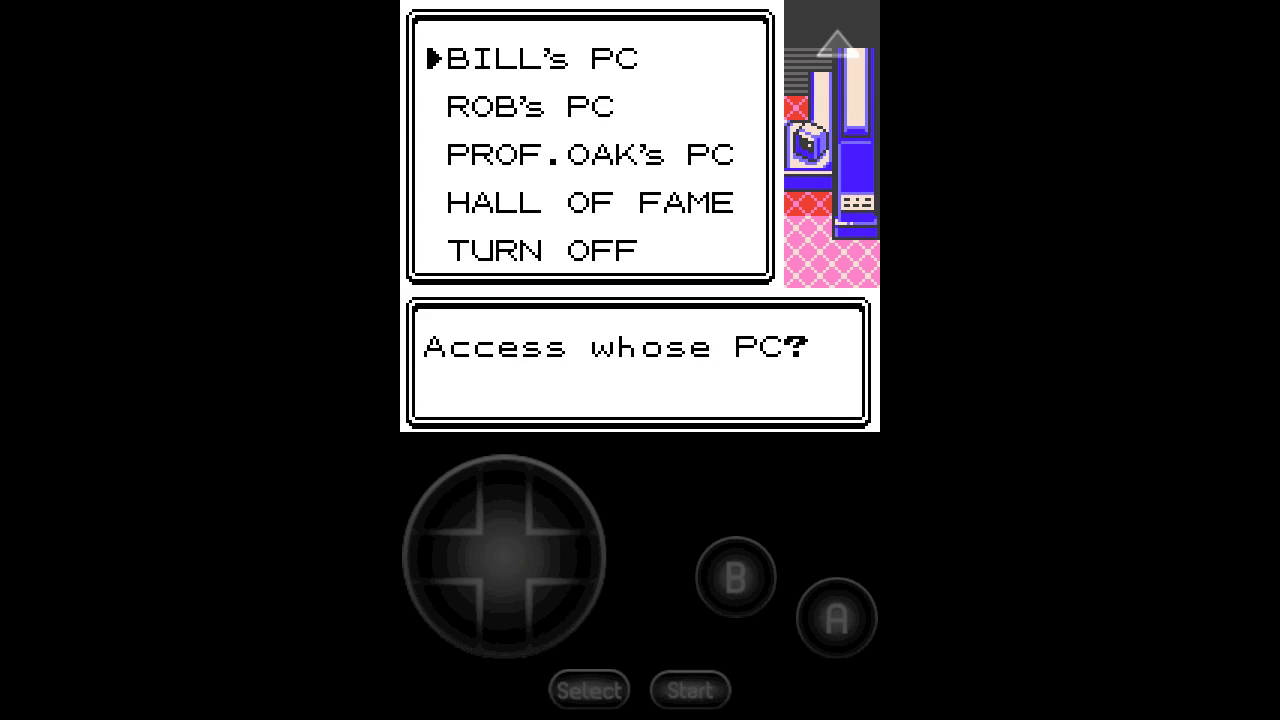
key(a)
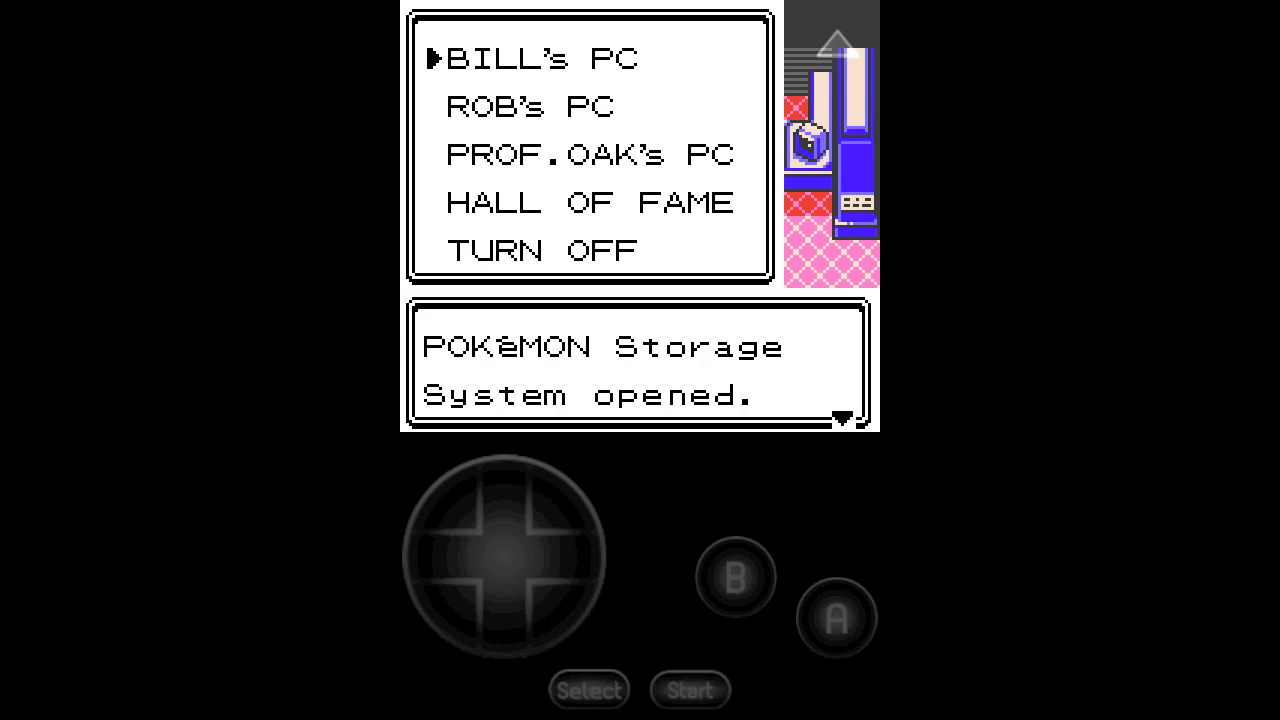
key(a)
Deposit QUILAVA from the party into the storage system
key(Down)
key(a)
key(Down)
key(Down)
key(Down)
key(Down)
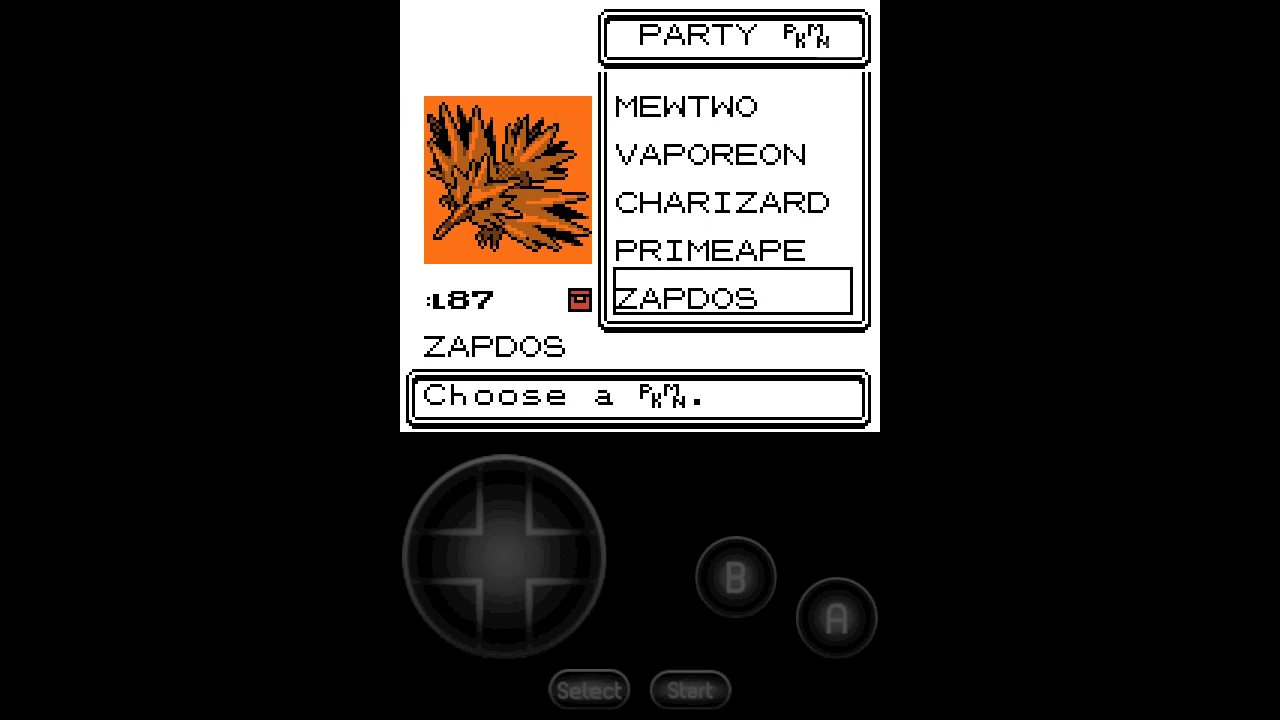
key(Down)
key(a)
key(a)
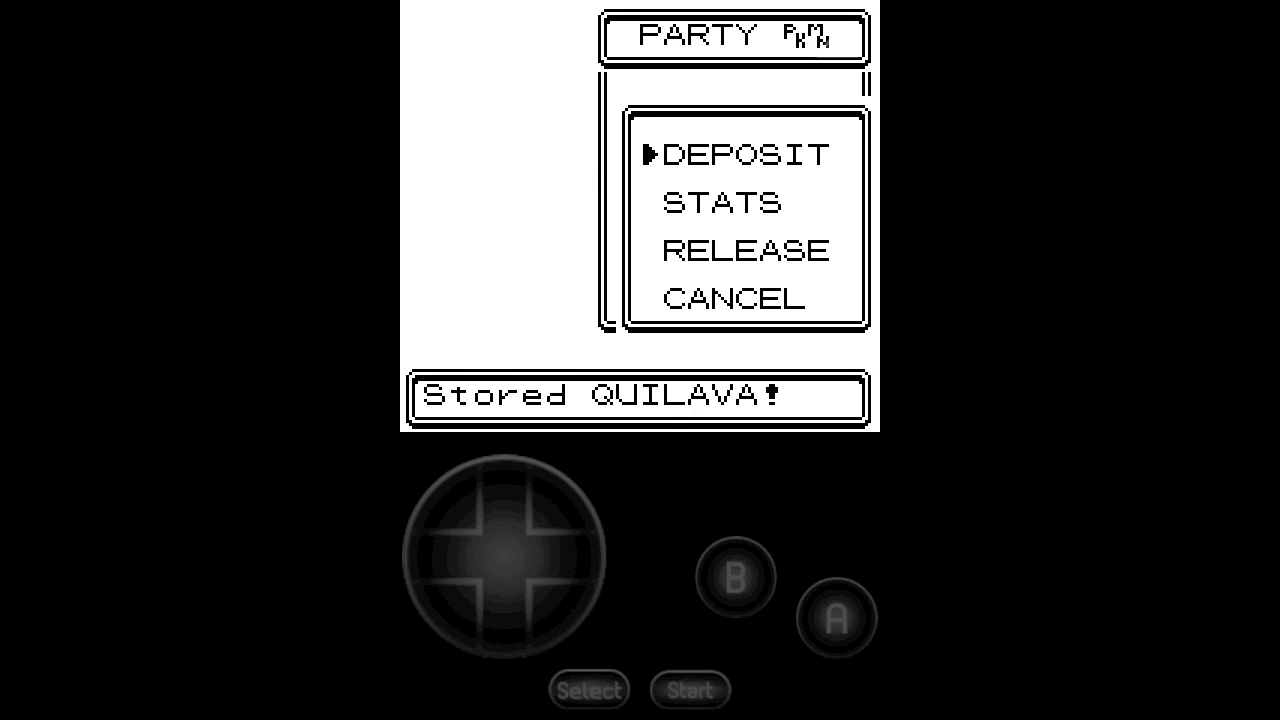
Withdraw DUGTRIO from BOX1 into the party
key(b)
key(Up)
key(a)
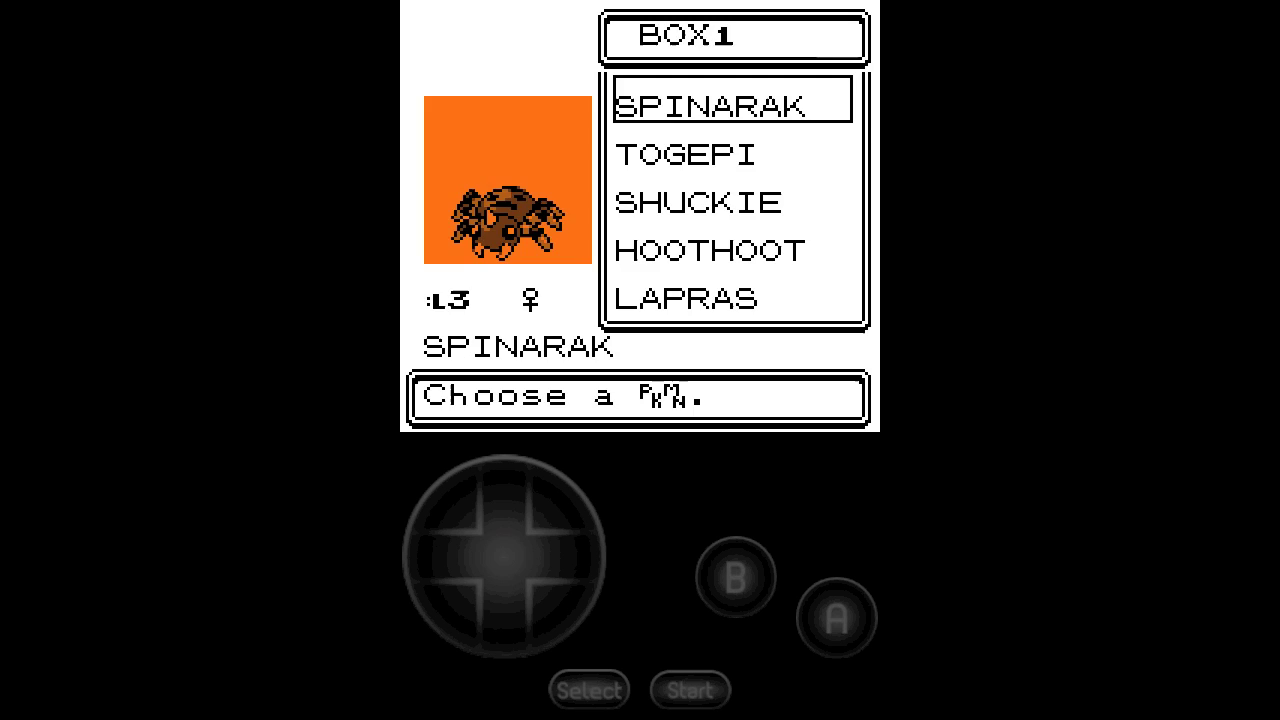
key(Down)
key(Down)
key(Down)
key(Down)
key(Down)
key(Down)
key(Down)
key(Down)
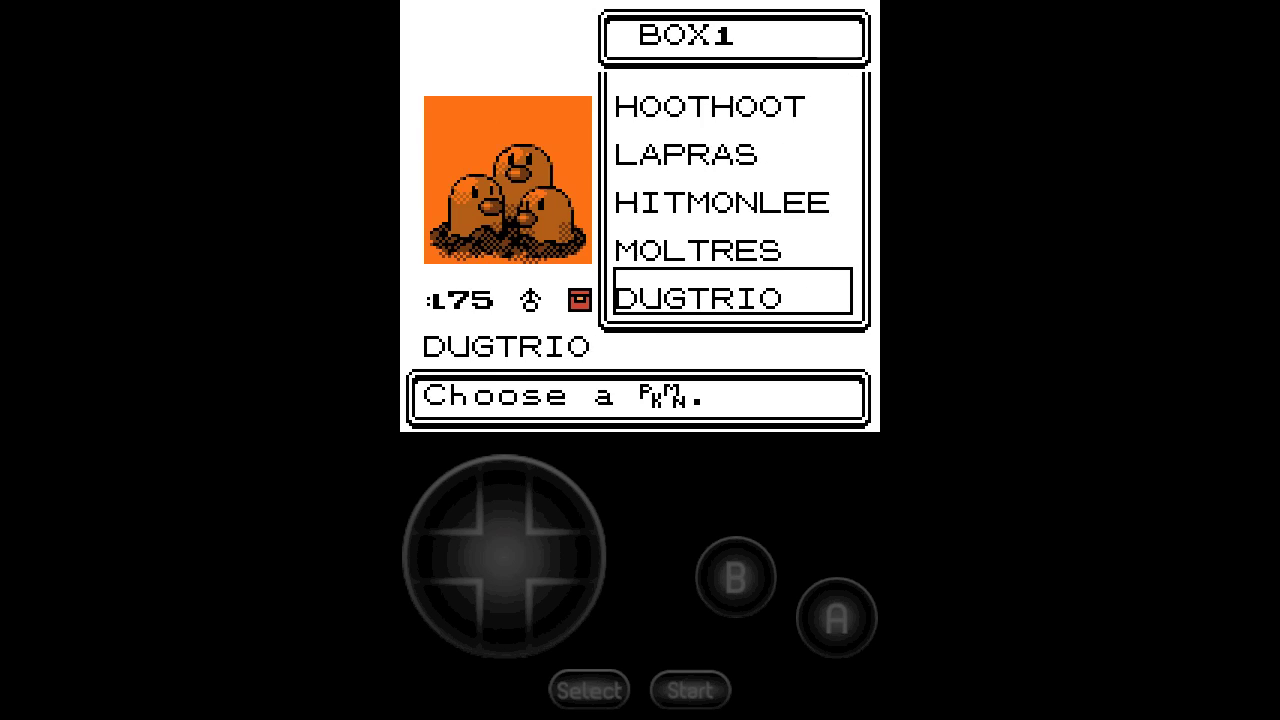
key(a)
key(b)
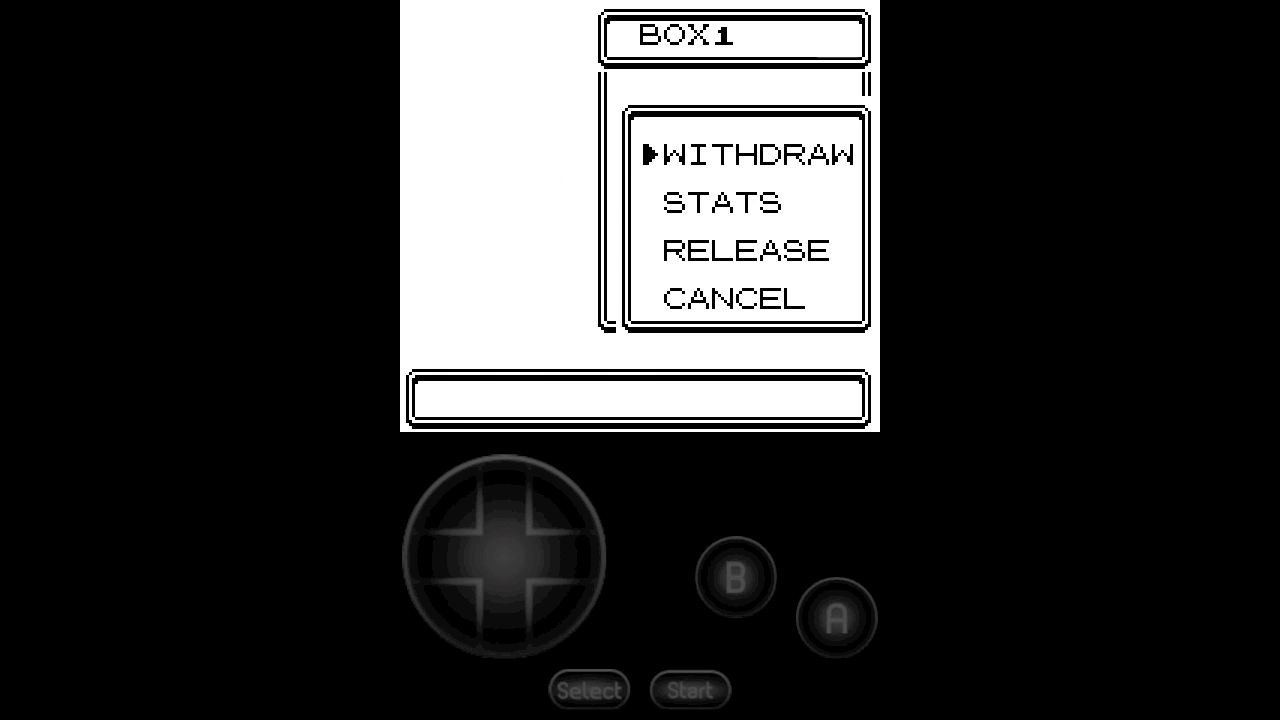
Leave the PC and walk back to the attendant beyond the yellow seats
key(b)
key(b)
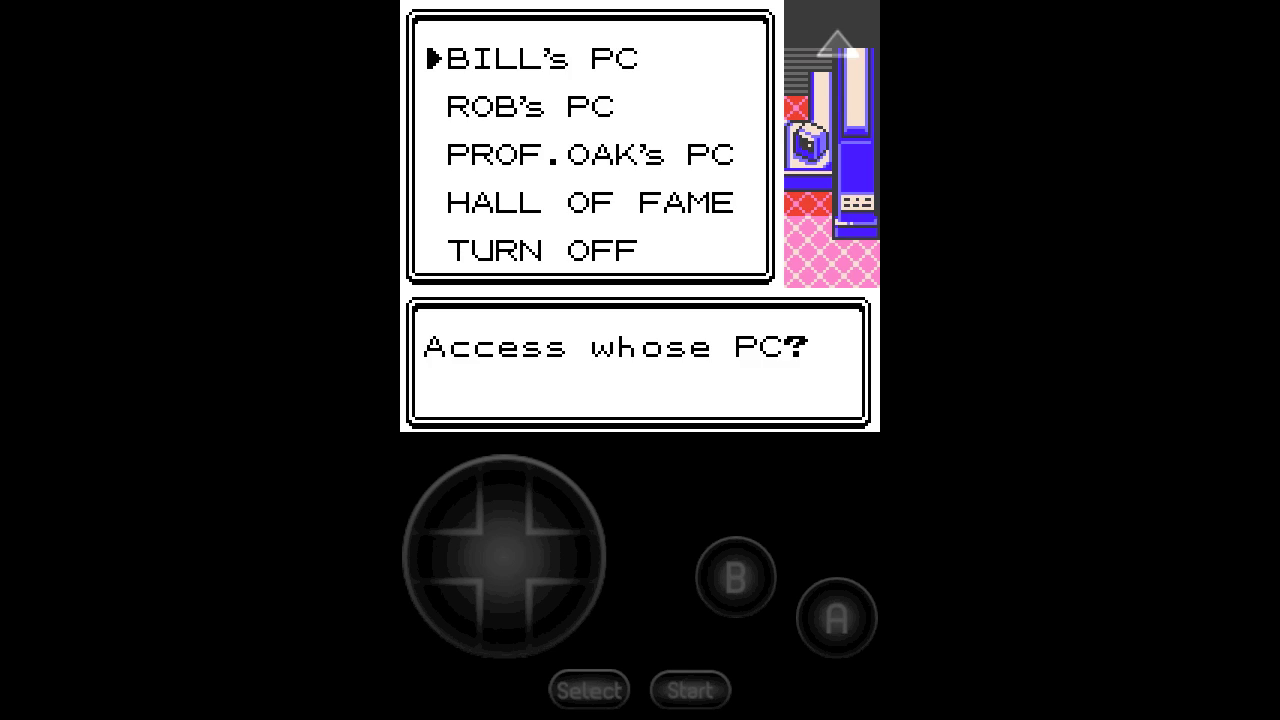
key(b)
key(Down)
key(Down)
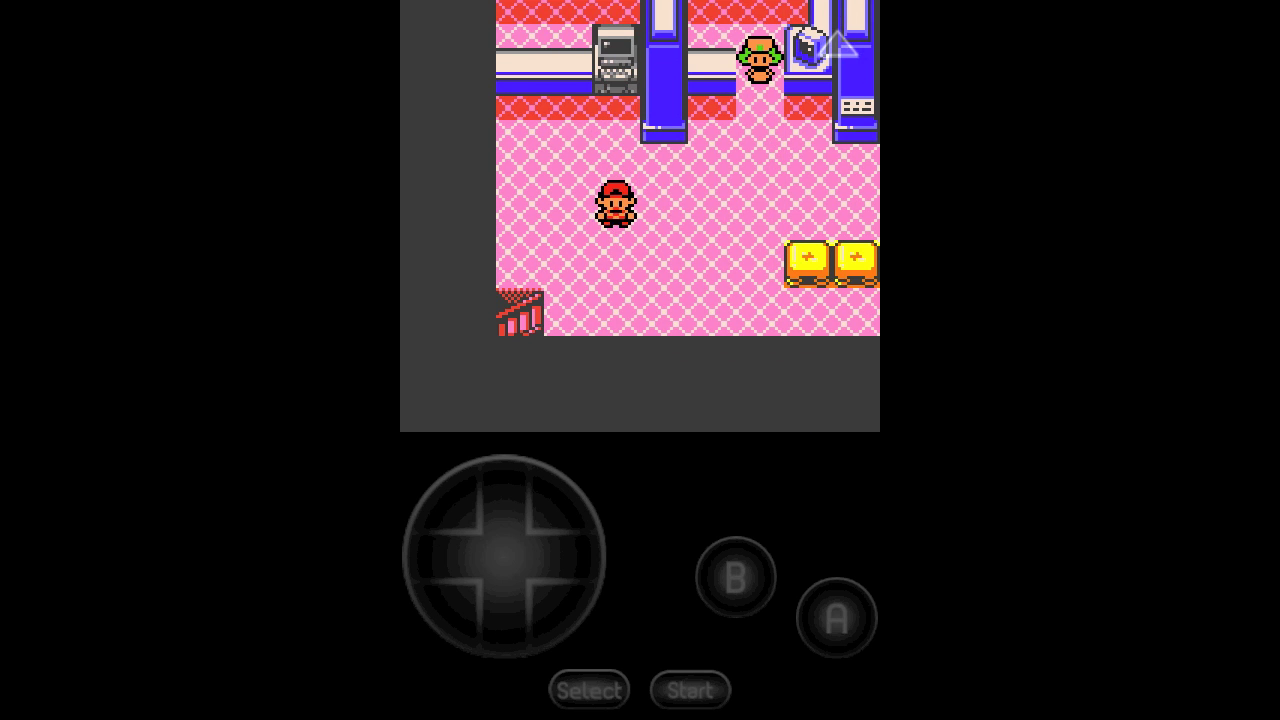
key(Right)
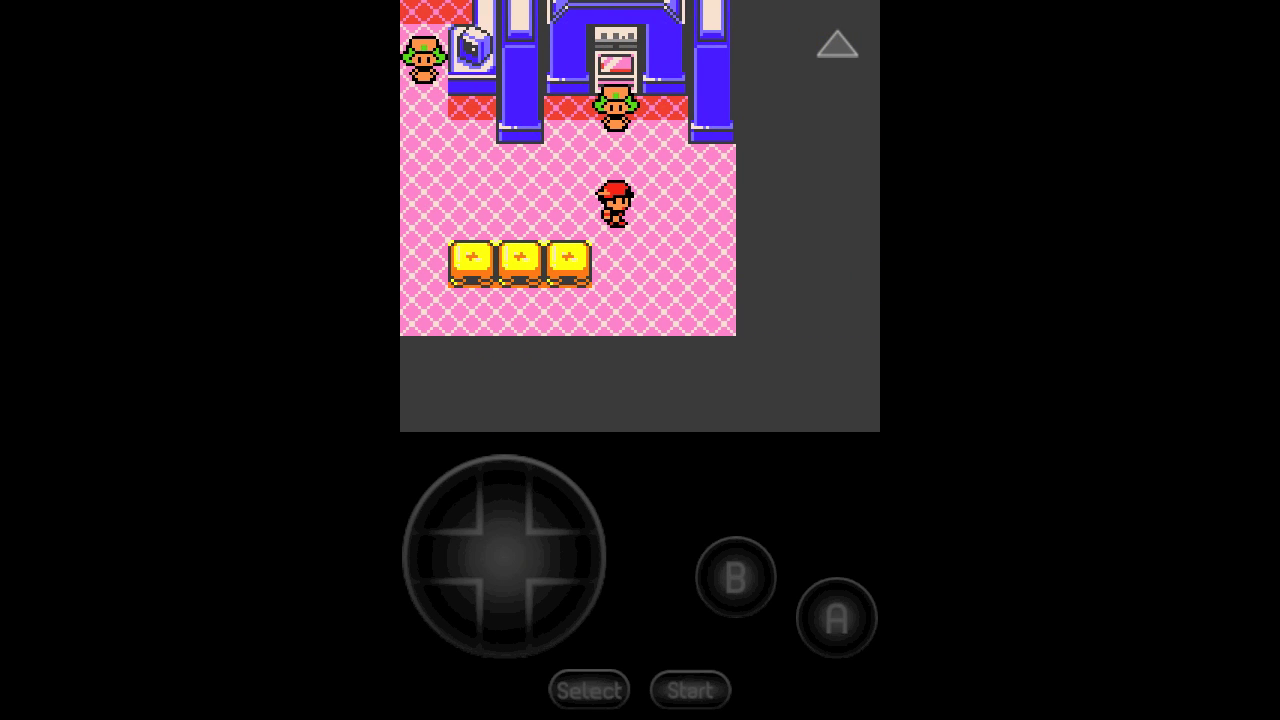
key(Up)
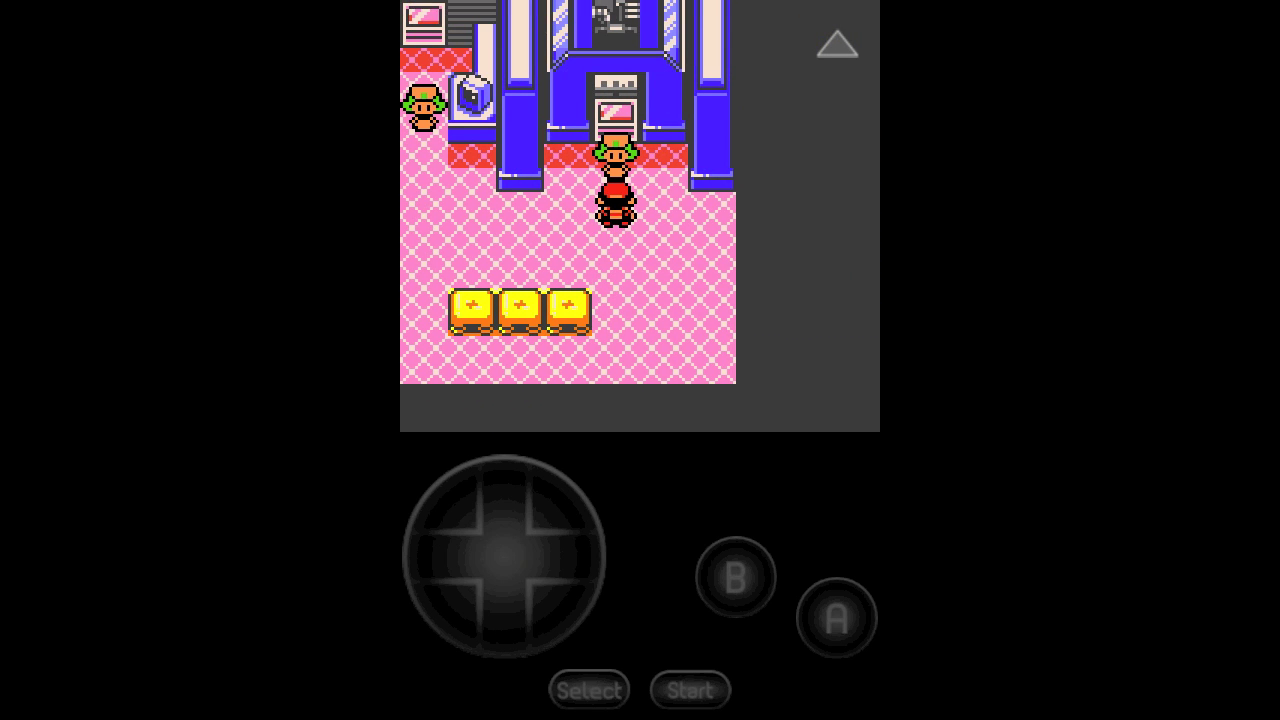
Save the game in front of the attendant, overwriting the existing save file
key(Return)
key(Down)
key(Down)
key(Down)
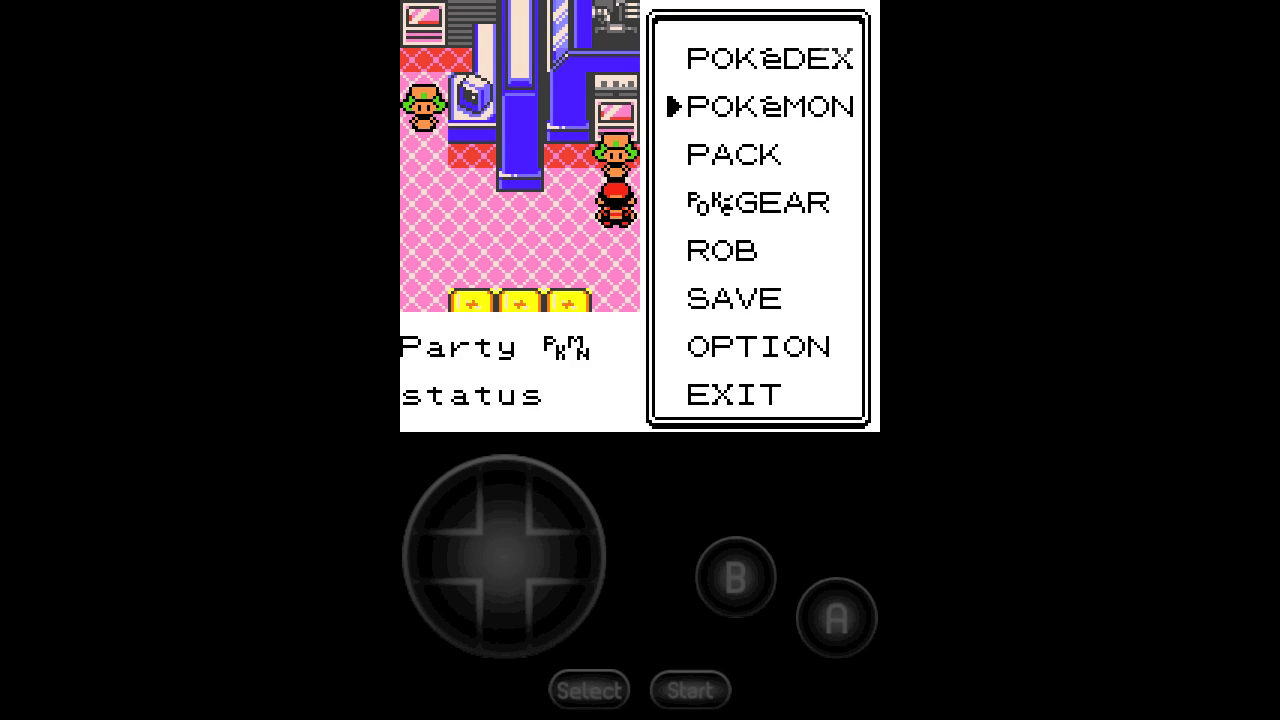
key(Down)
key(Down)
key(z)
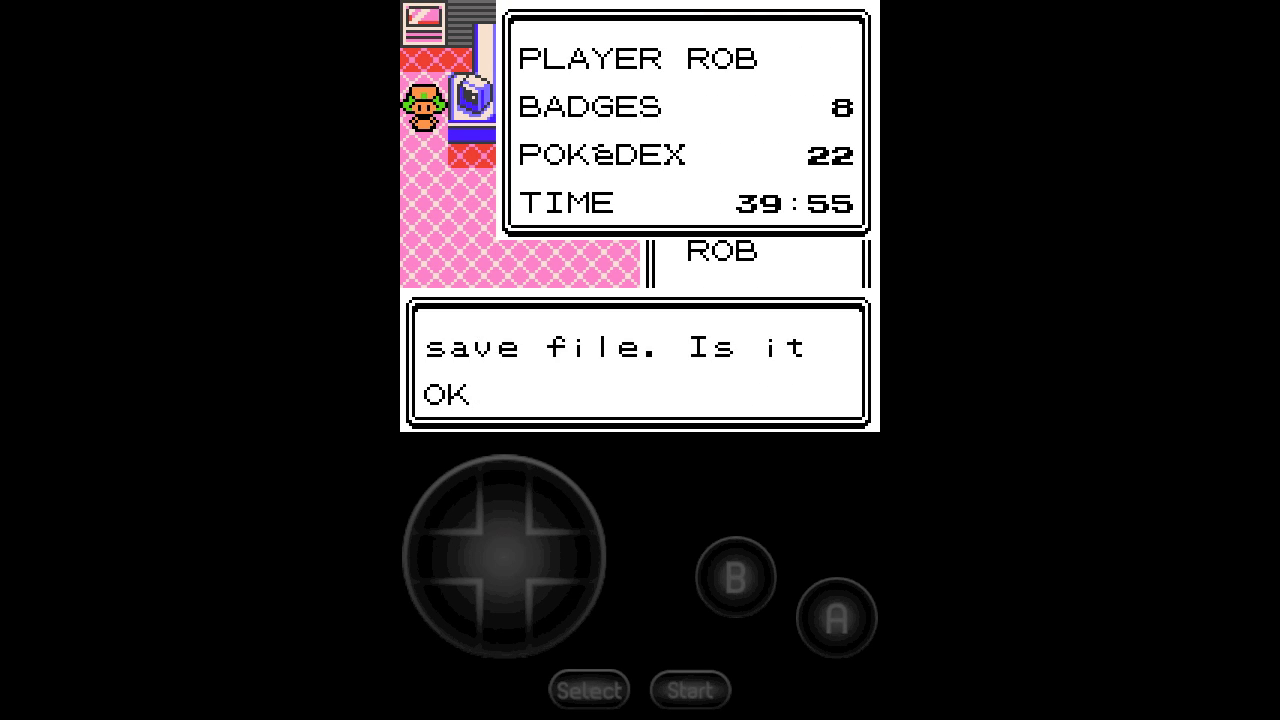
key(z)
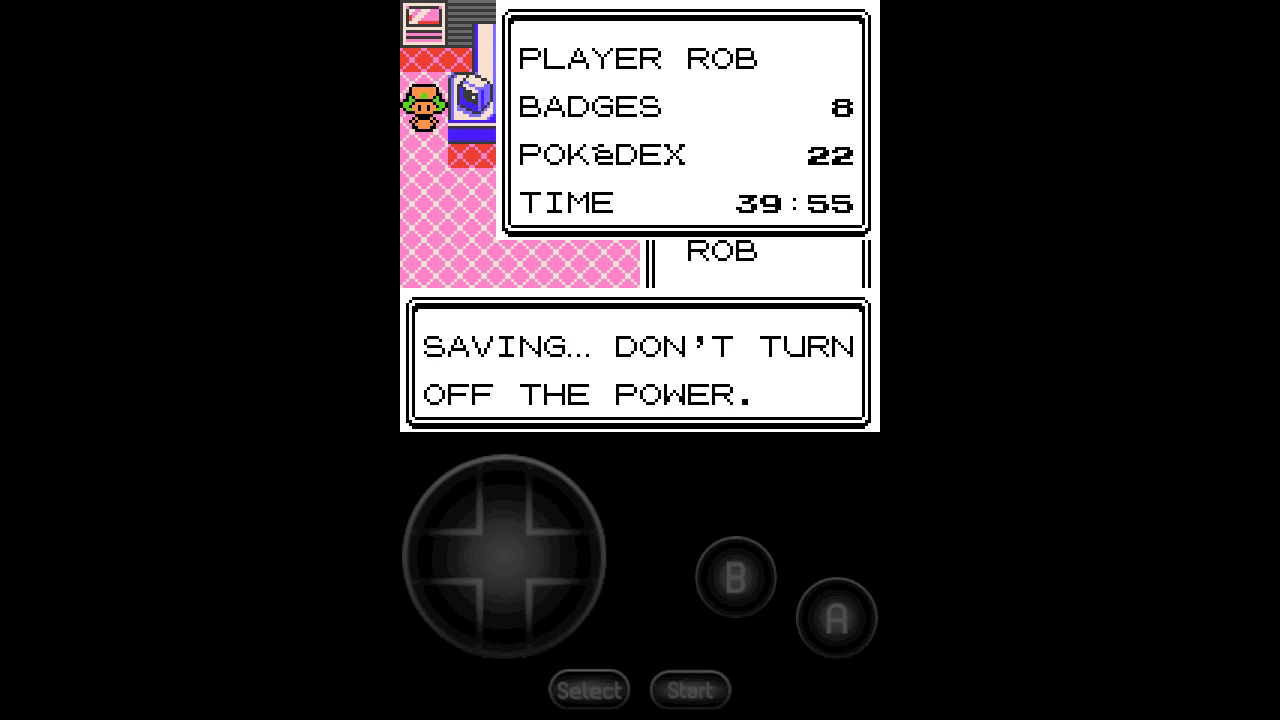
Open the emulator menu and switch to the Pokemon Red game
key(Escape)
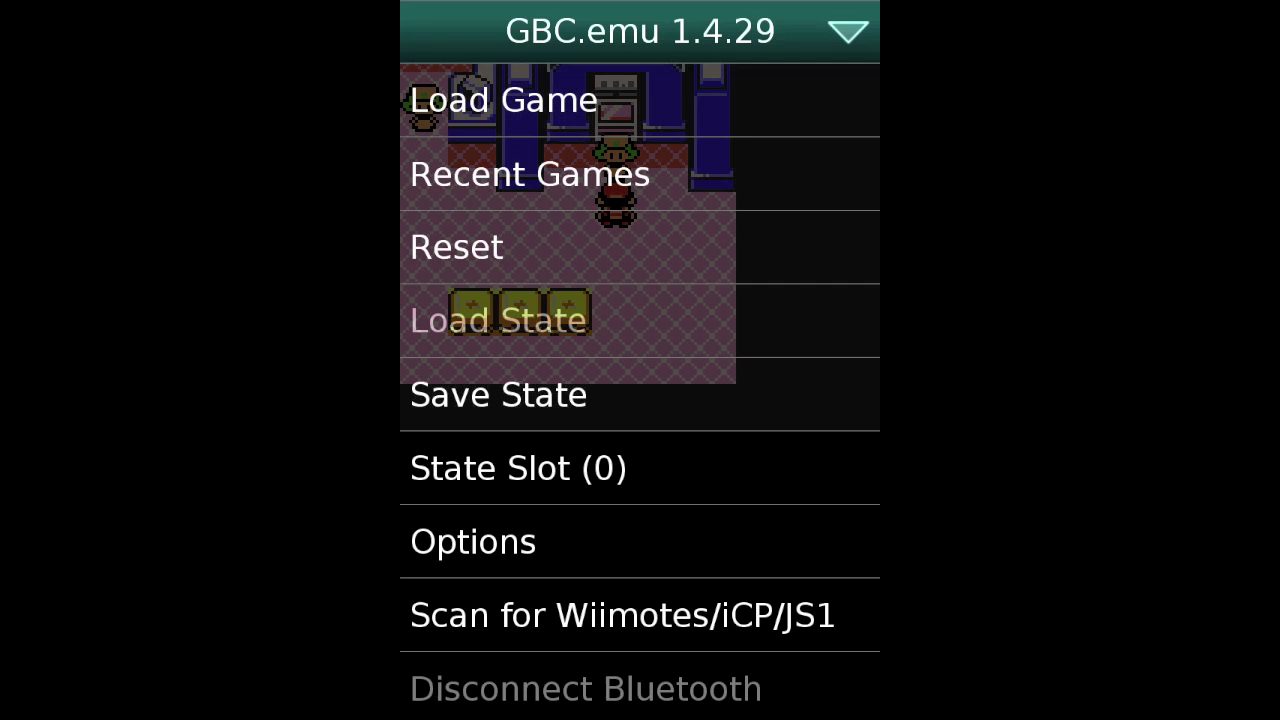
drag(500, 394, 500, 269)
key(Escape)
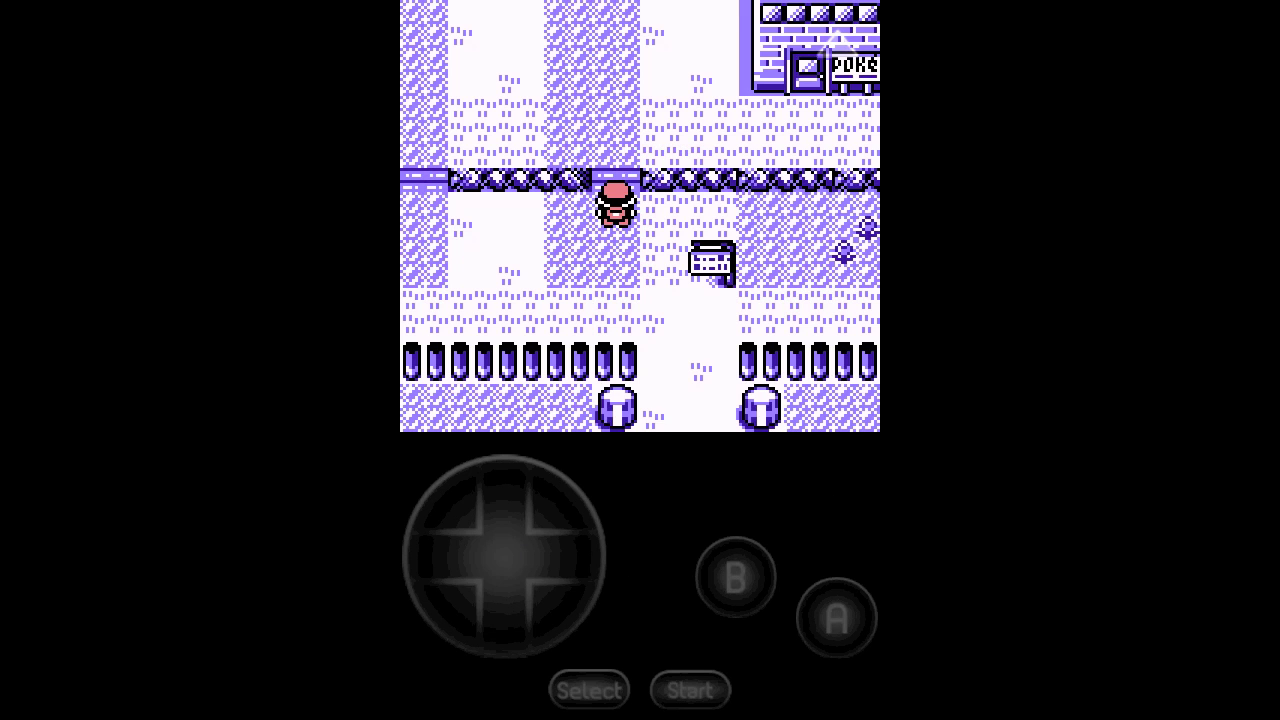
Walk through the gap in the fence and head toward the Pokémon Center entrance
key(Up)
key(Up)
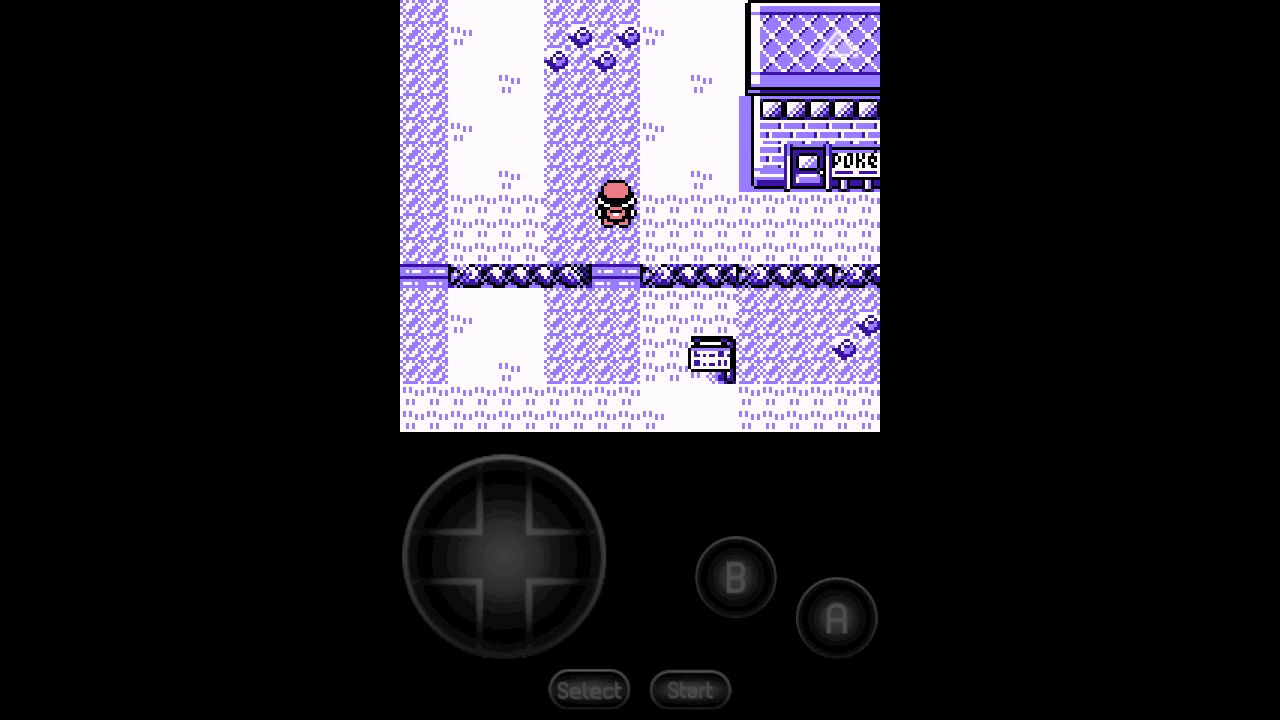
key(Up)
key(Up)
key(Down)
key(Down)
key(Right)
key(Right)
key(Right)
key(Right)
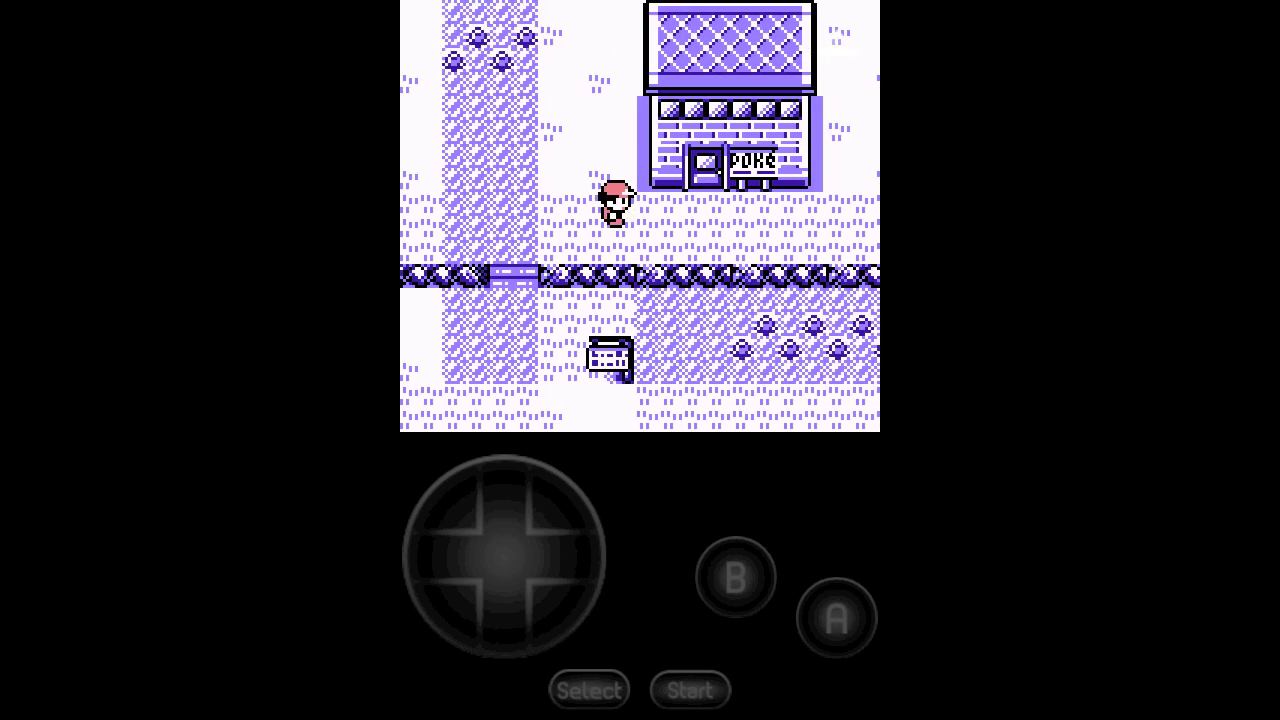
Check which Pokémon are in the party and close the party list
key(Return)
key(Up)
key(Up)
key(Up)
key(x)
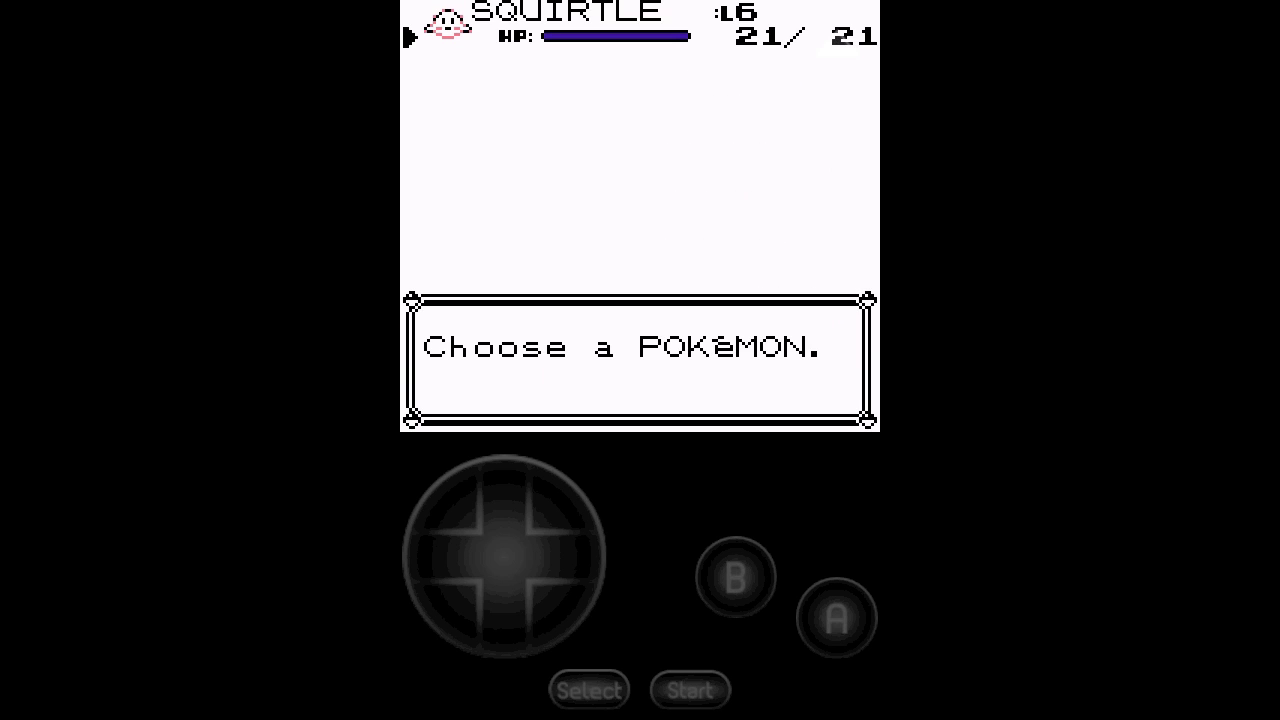
key(z)
key(z)
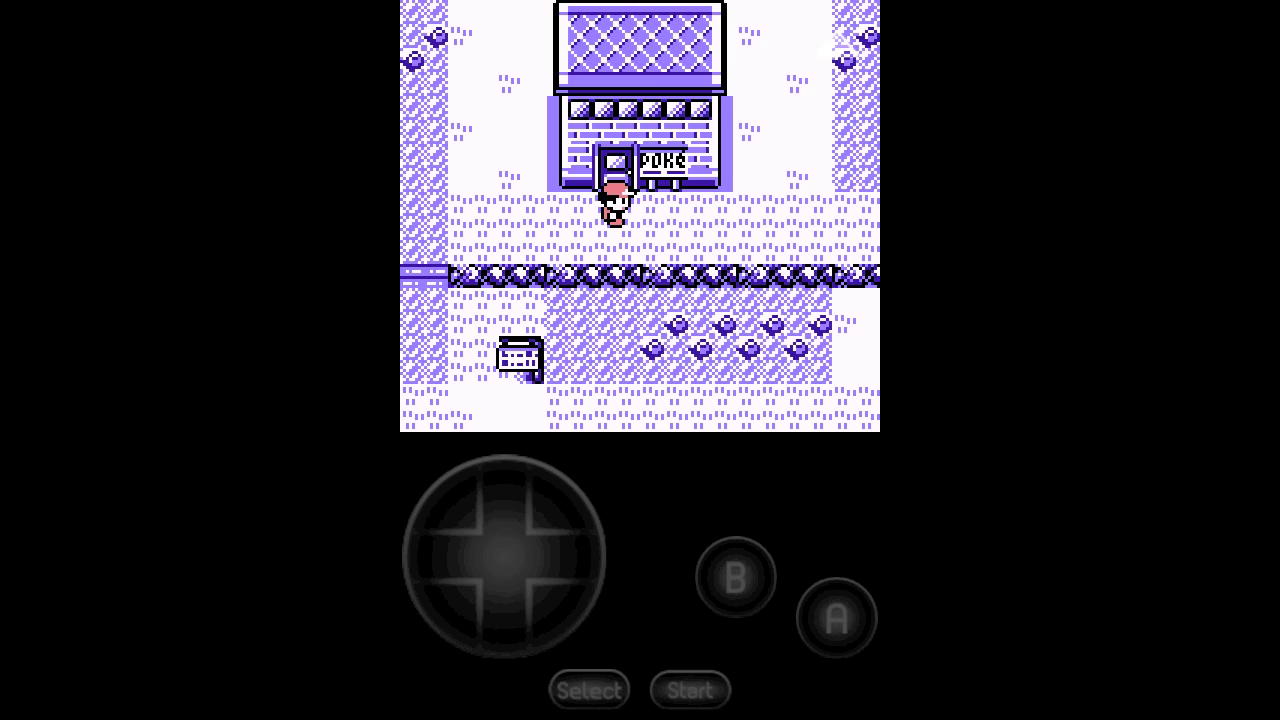
Enter the Pokémon Center and walk up toward the nurse at the counter
key(Up)
key(Up)
key(Up)
key(Up)
key(Up)
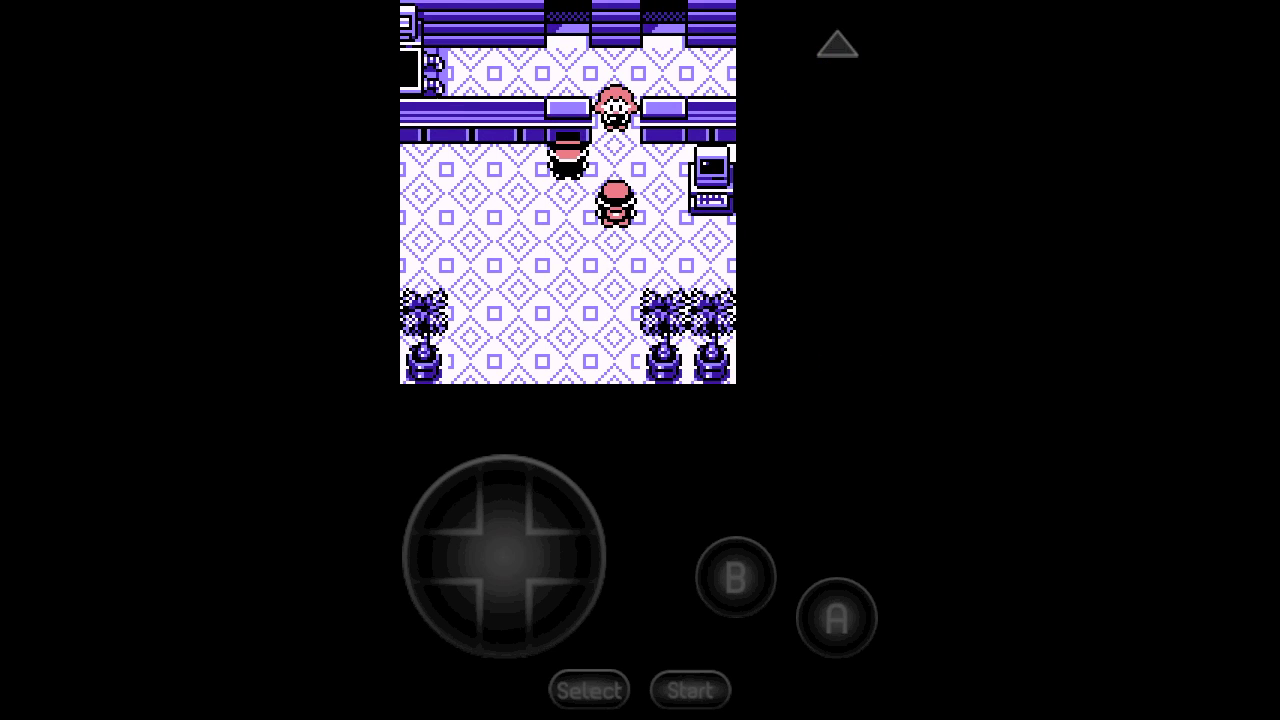
Save the Pokemon Red game in front of the nurse
key(Return)
key(Down)
key(Down)
key(Down)
key(z)
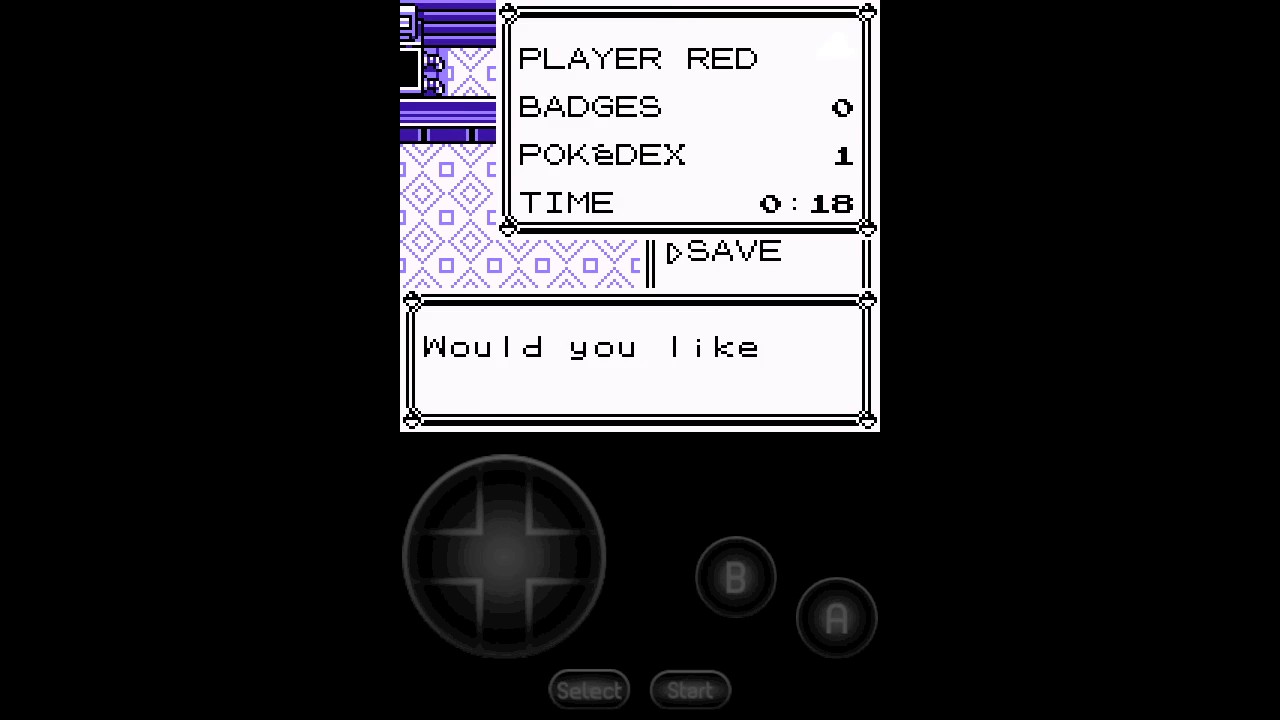
key(z)
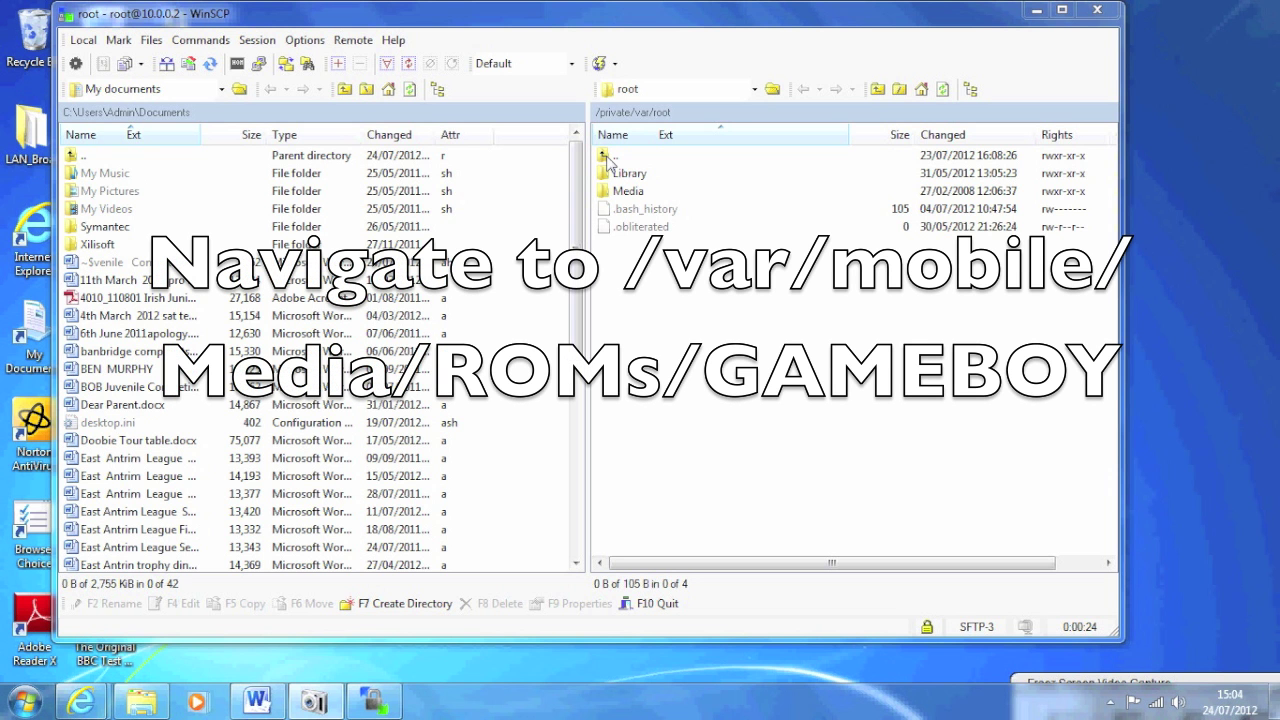
Switch to WinSCP and browse the device to /private/var/mobile/Media/ROMs/GAMEBOY
double_click(608, 157)
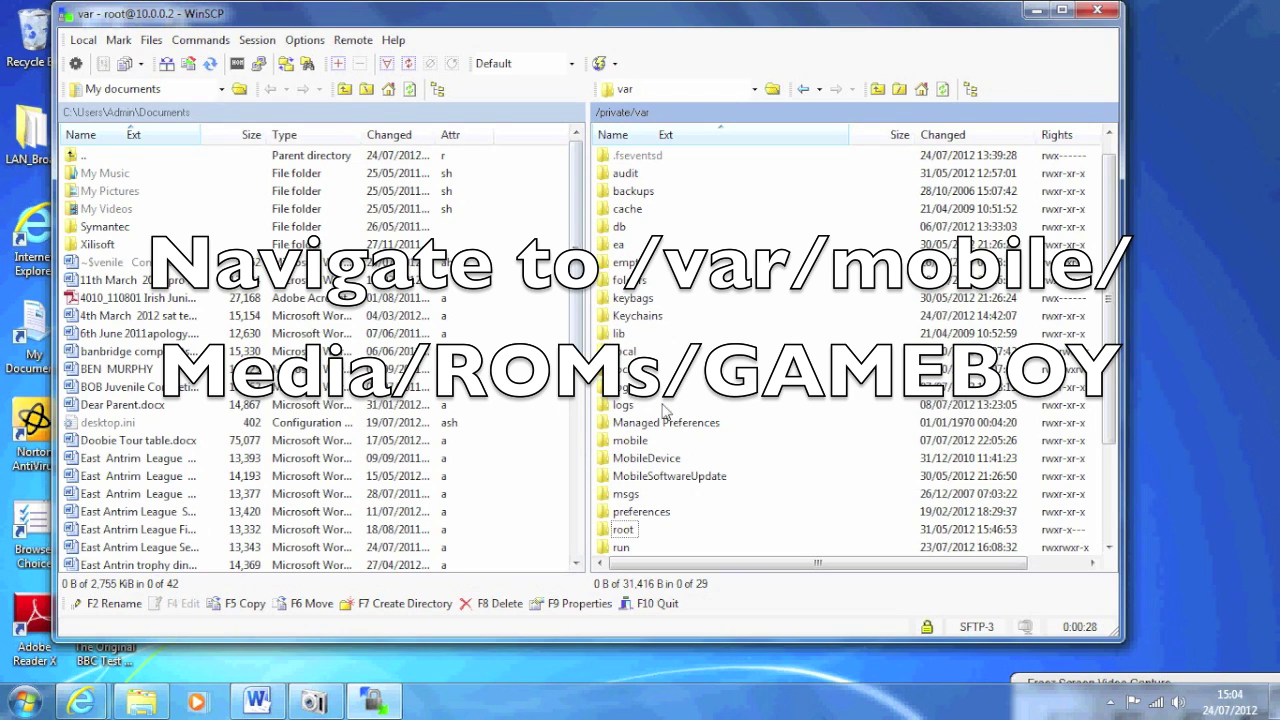
double_click(630, 441)
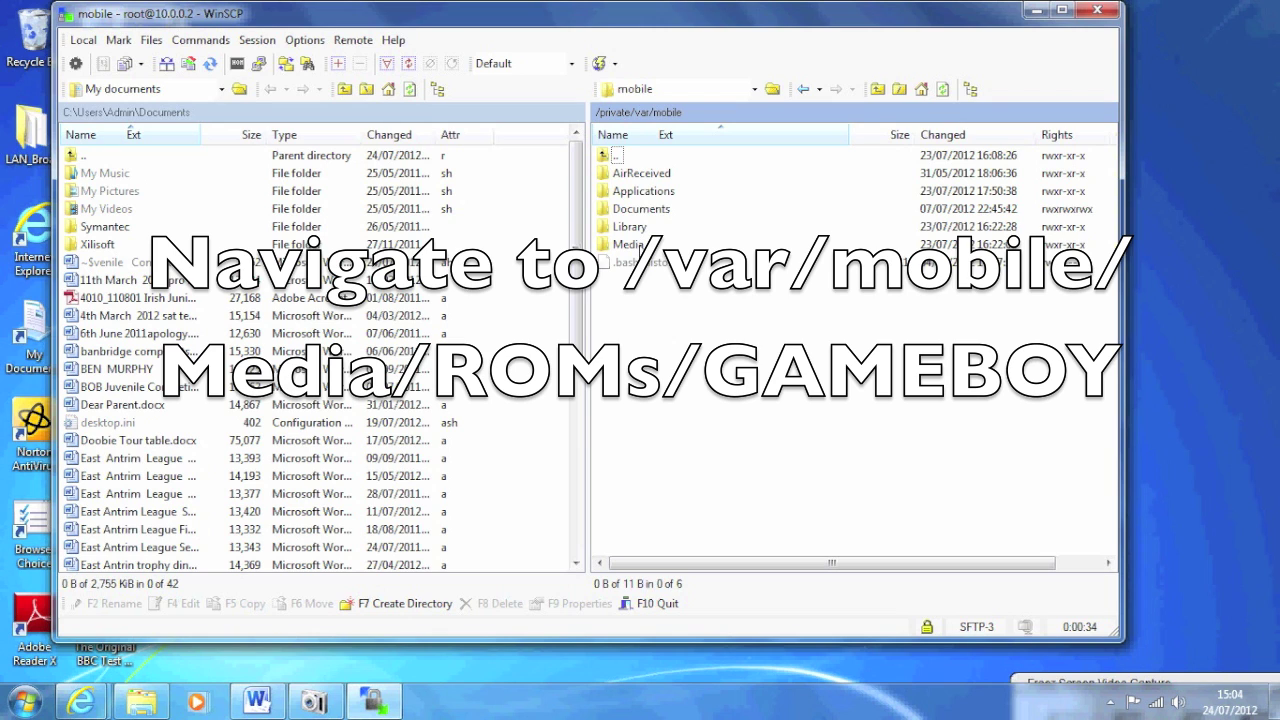
double_click(628, 244)
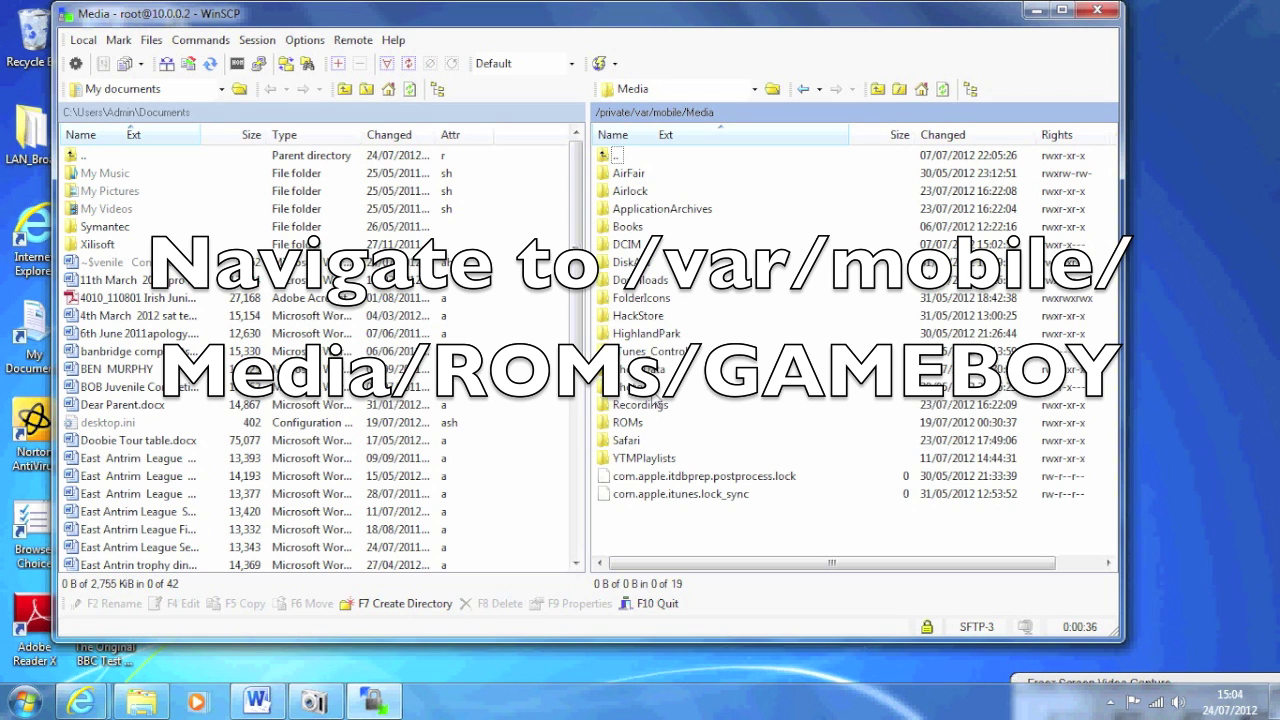
double_click(630, 424)
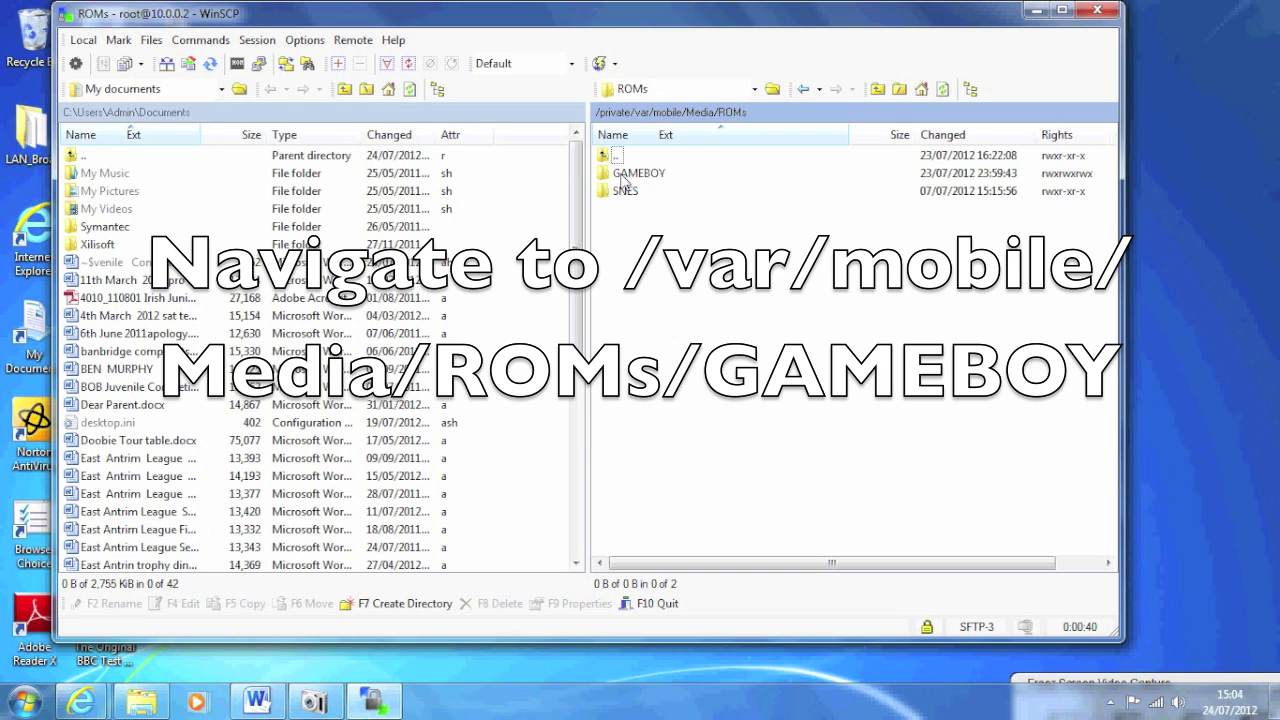
double_click(624, 174)
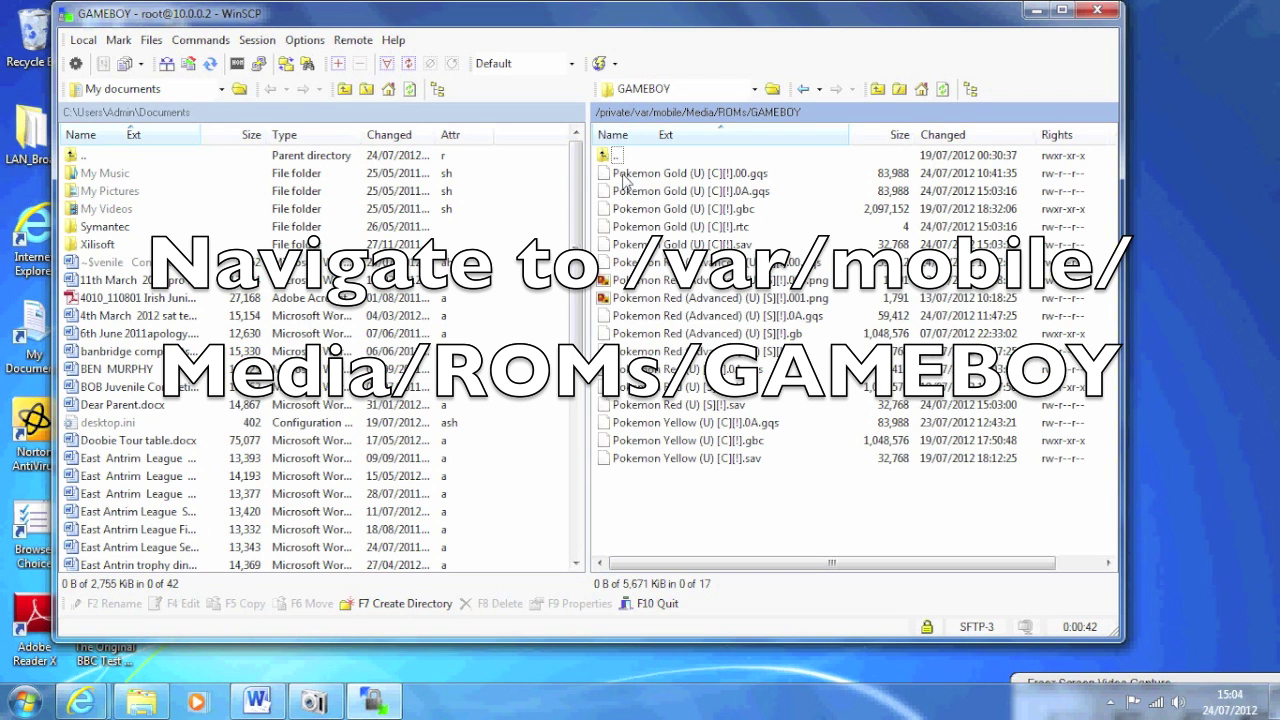
Examine the Pokemon Gold files in the GAMEBOY folder, highlighting the .sav file and the .gbc ROM
click(701, 176)
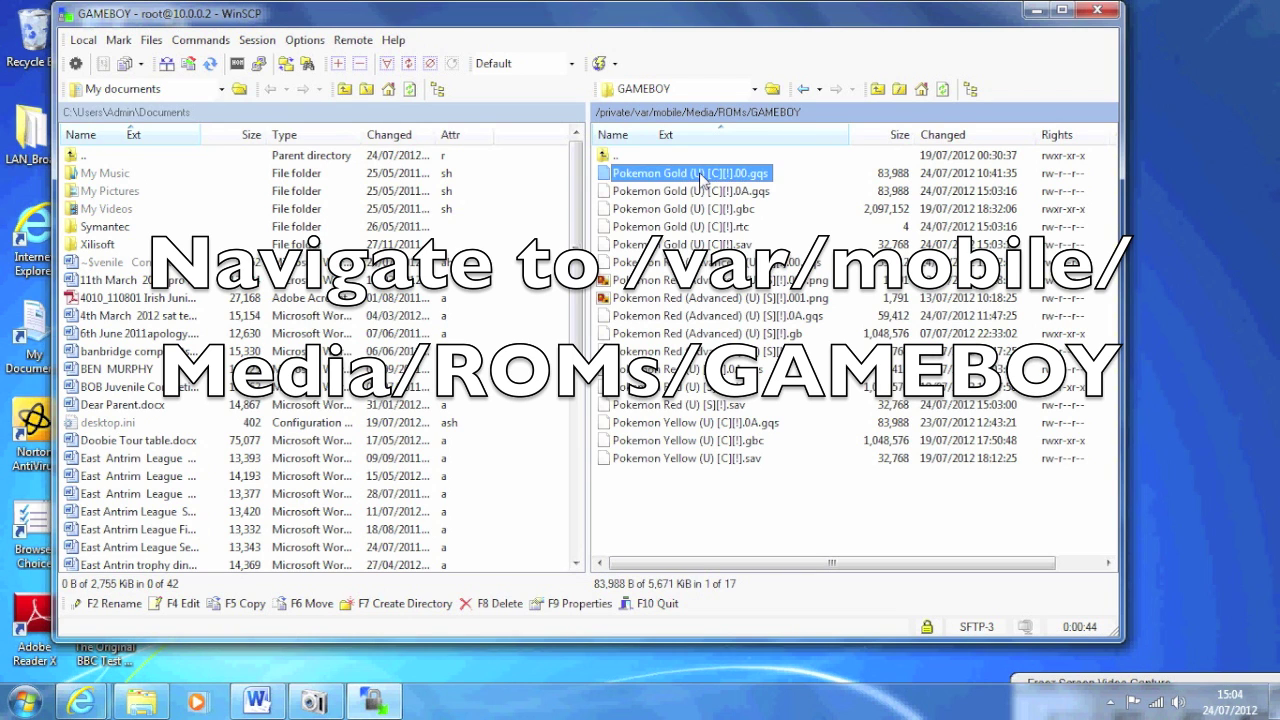
key(Insert)
key(ctrl+Down)
key(ctrl+Down)
key(ctrl+Down)
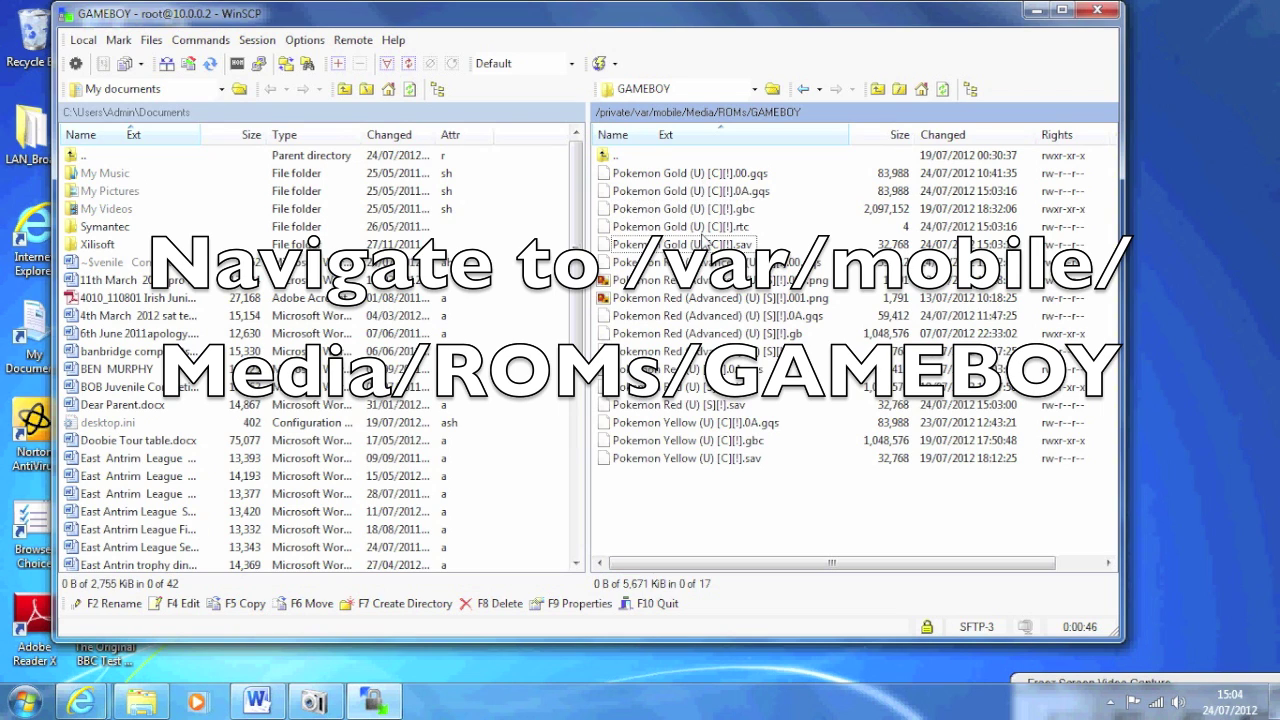
click(750, 250)
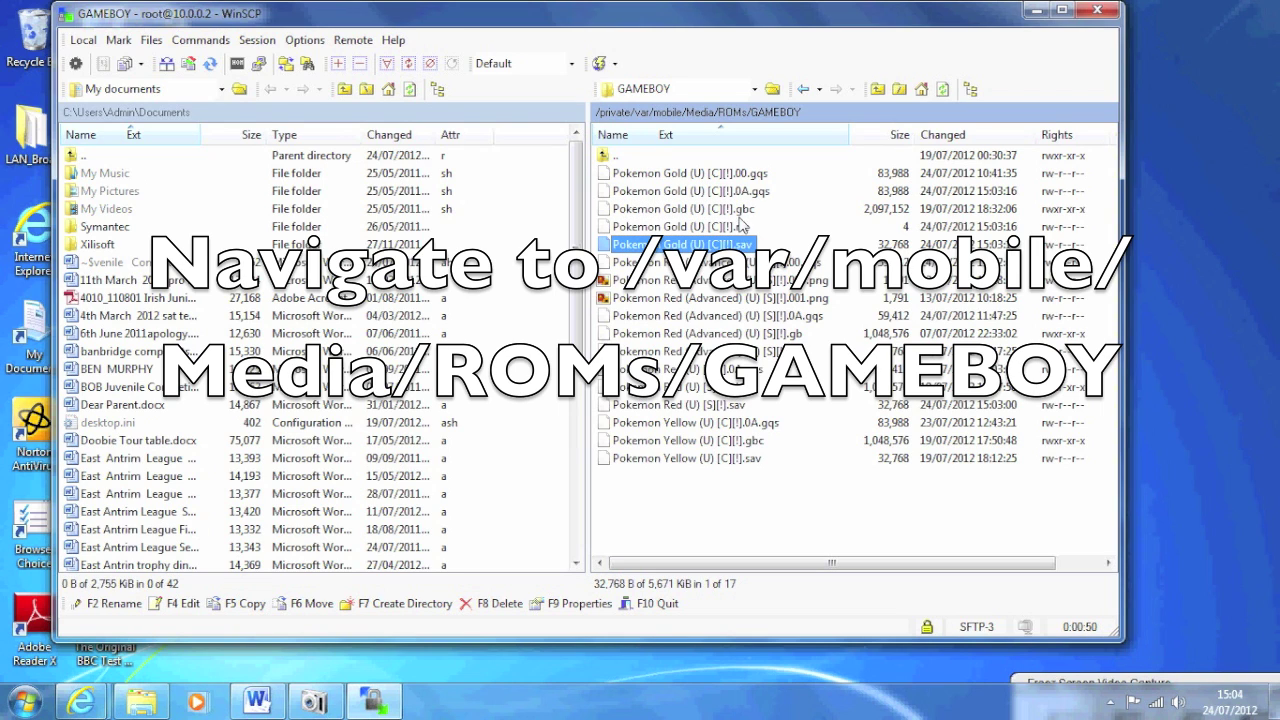
click(678, 210)
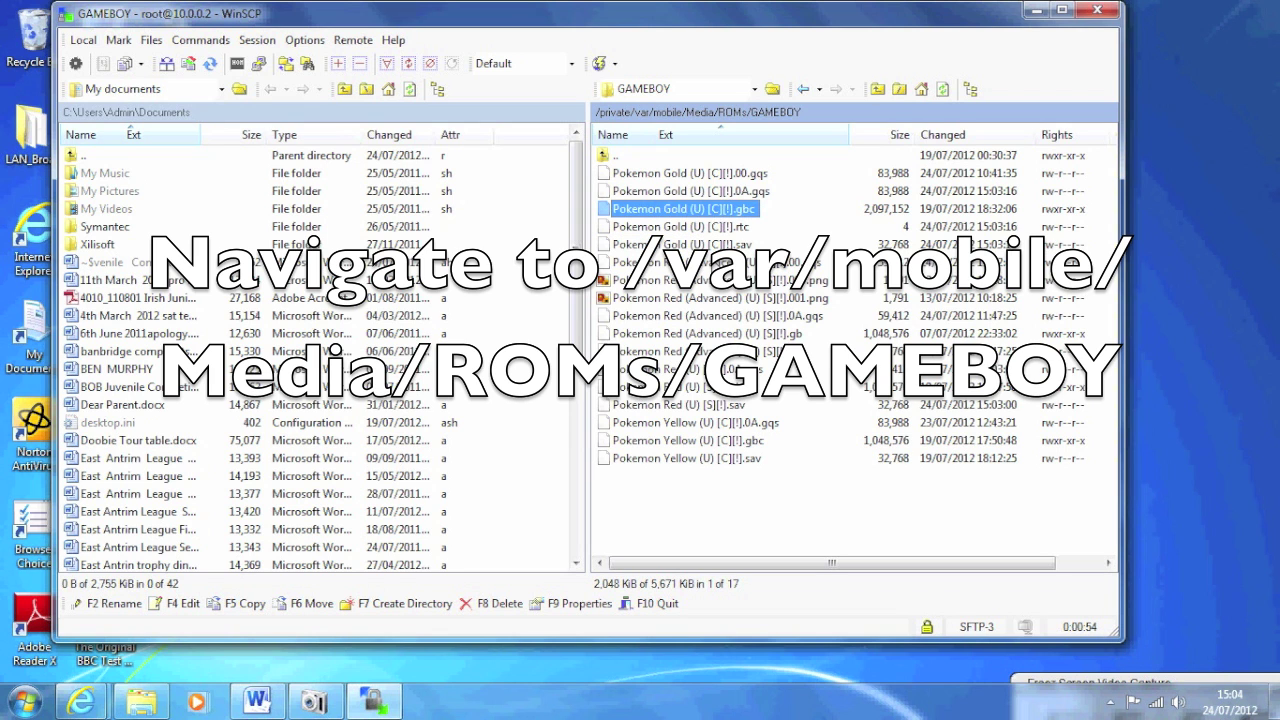
Restore the file transfer window to its normal size and move it aside to uncover the desktop icons
drag(636, 24, 905, 2)
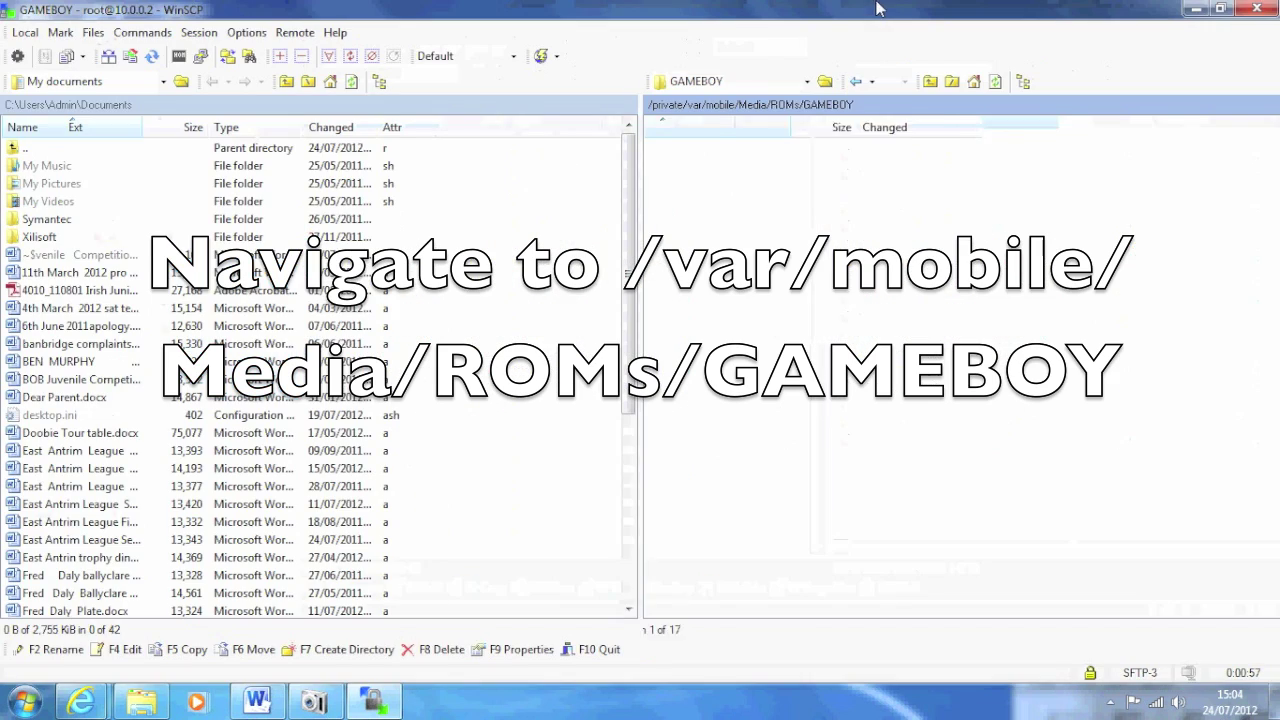
click(1220, 8)
drag(770, 8, 1050, 18)
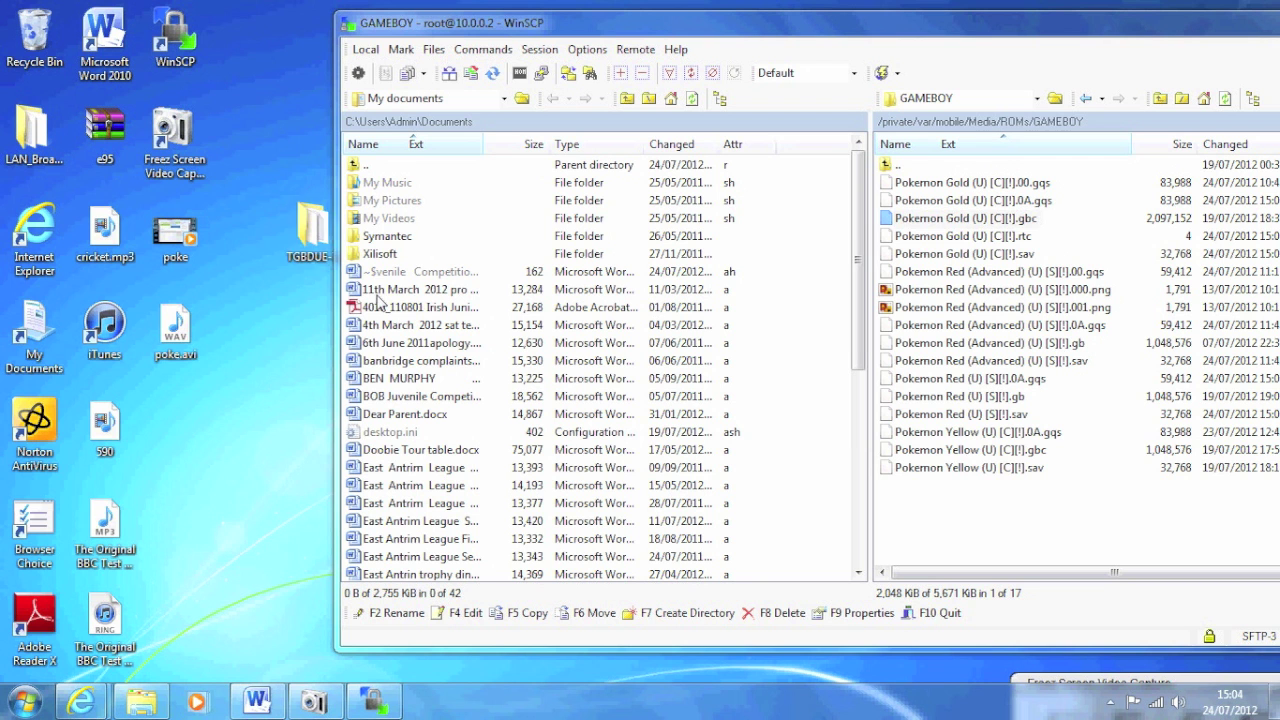
Open the save folder inside the desktop's TGBDUE-7_2053-0_96 folder and delete Pokemon Red (U) [S][!].sa2
drag(310, 245, 246, 249)
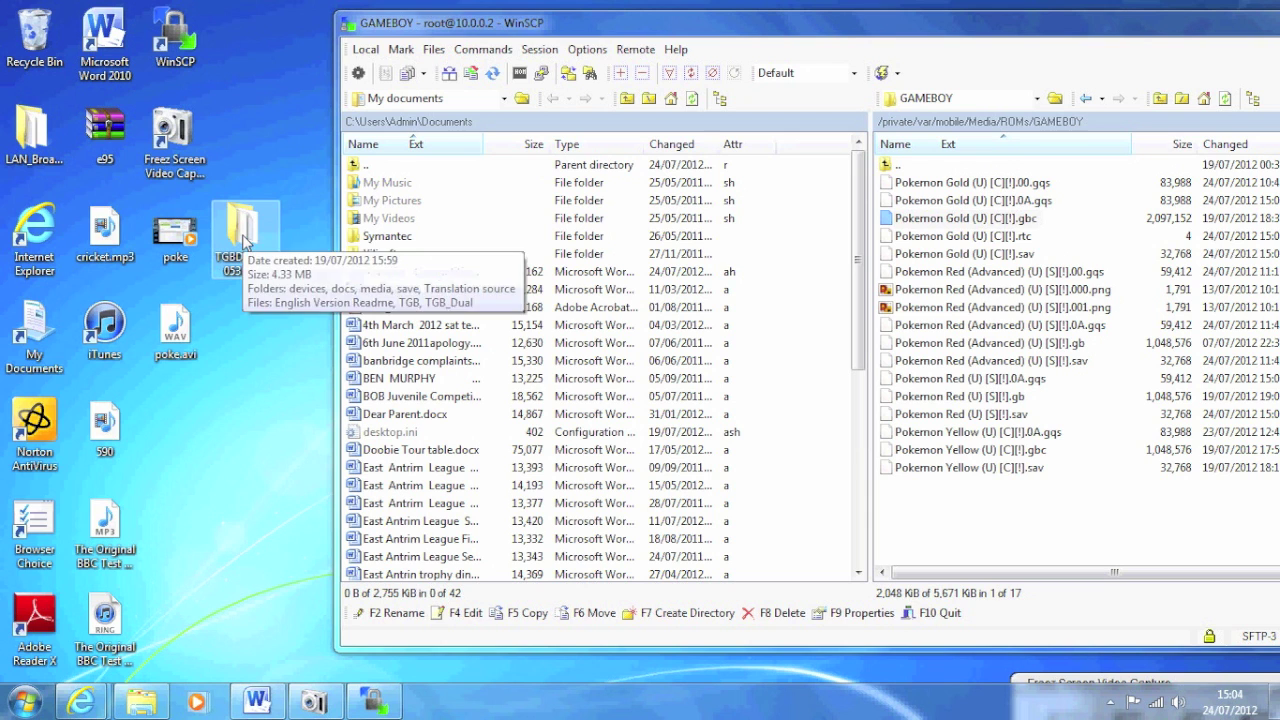
double_click(245, 243)
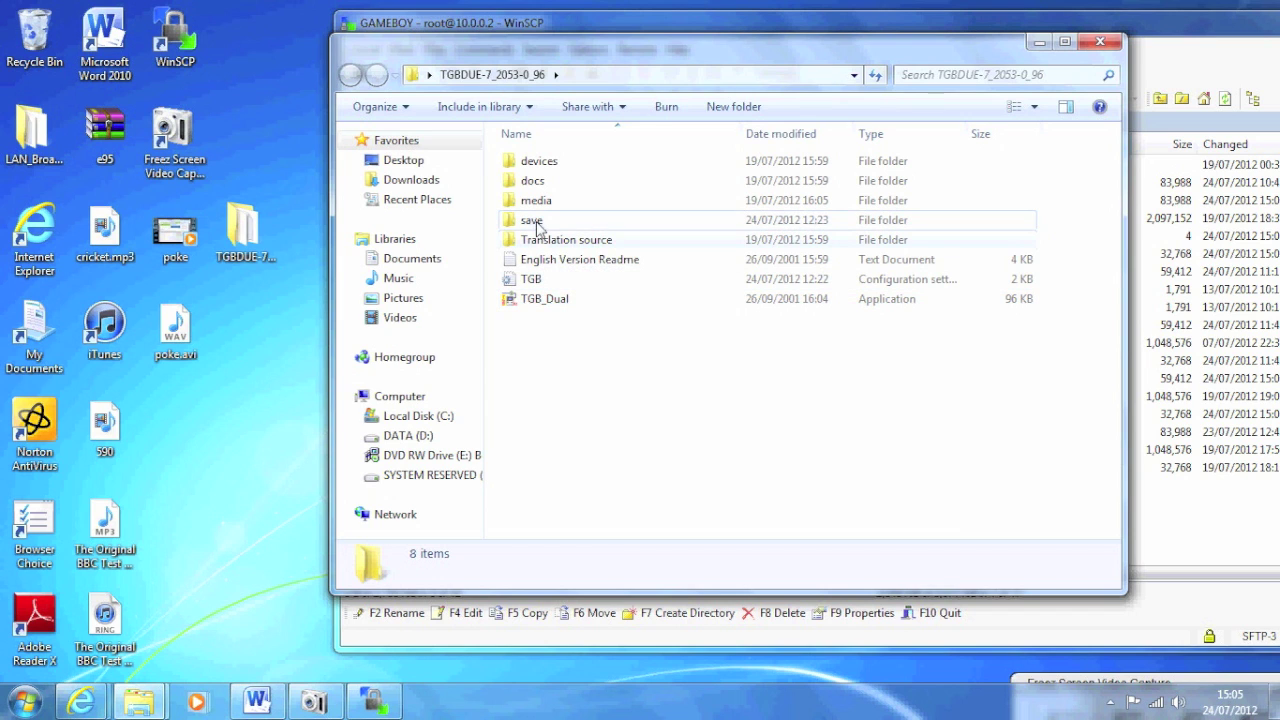
double_click(537, 229)
click(556, 162)
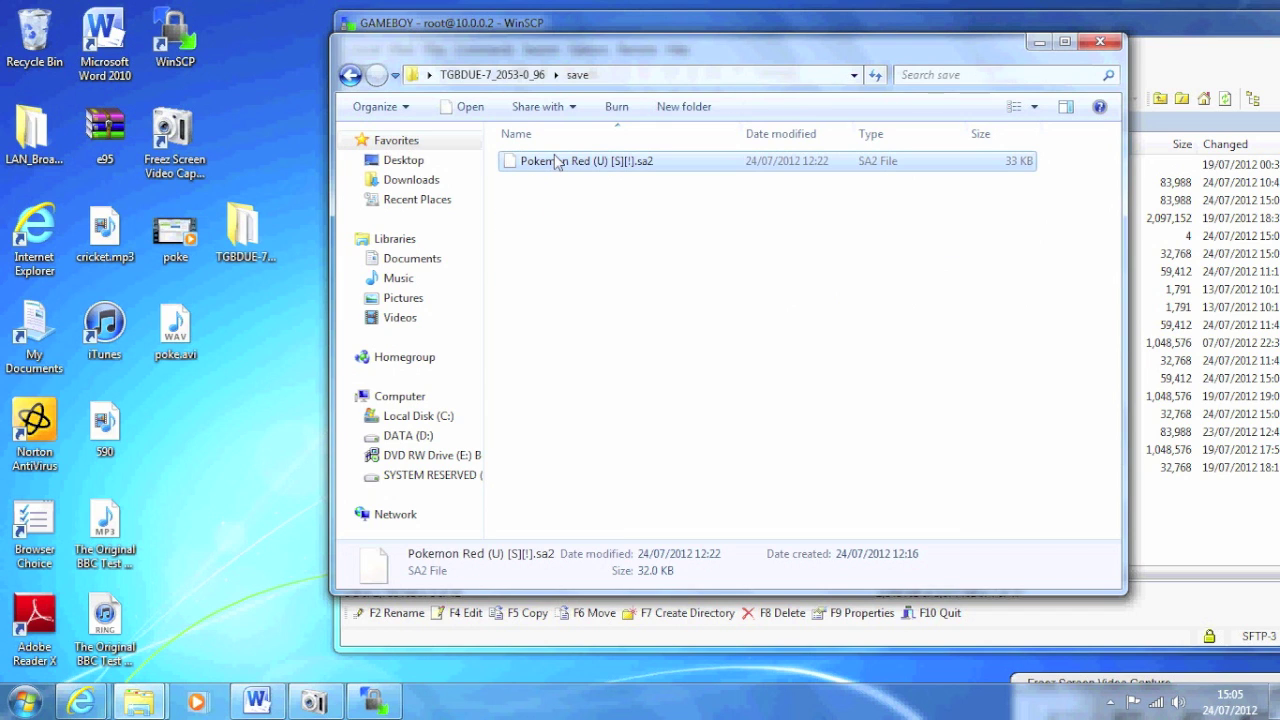
right_click(556, 163)
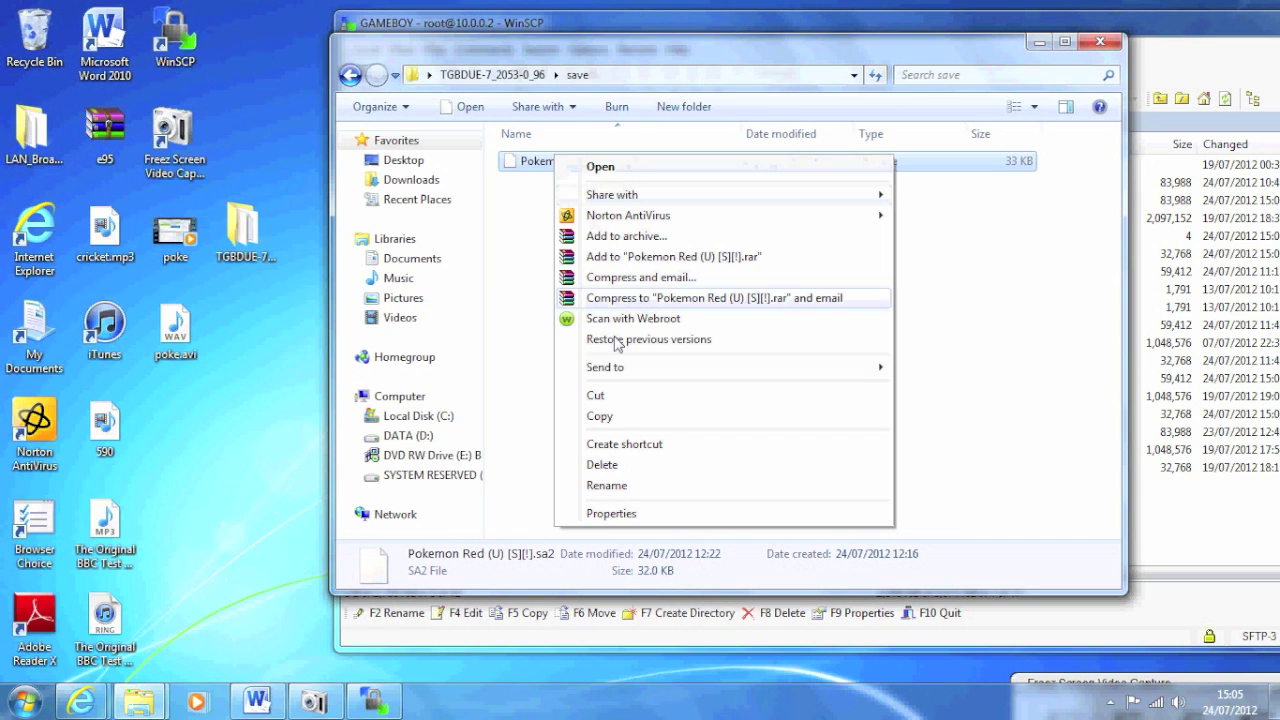
click(603, 465)
click(714, 427)
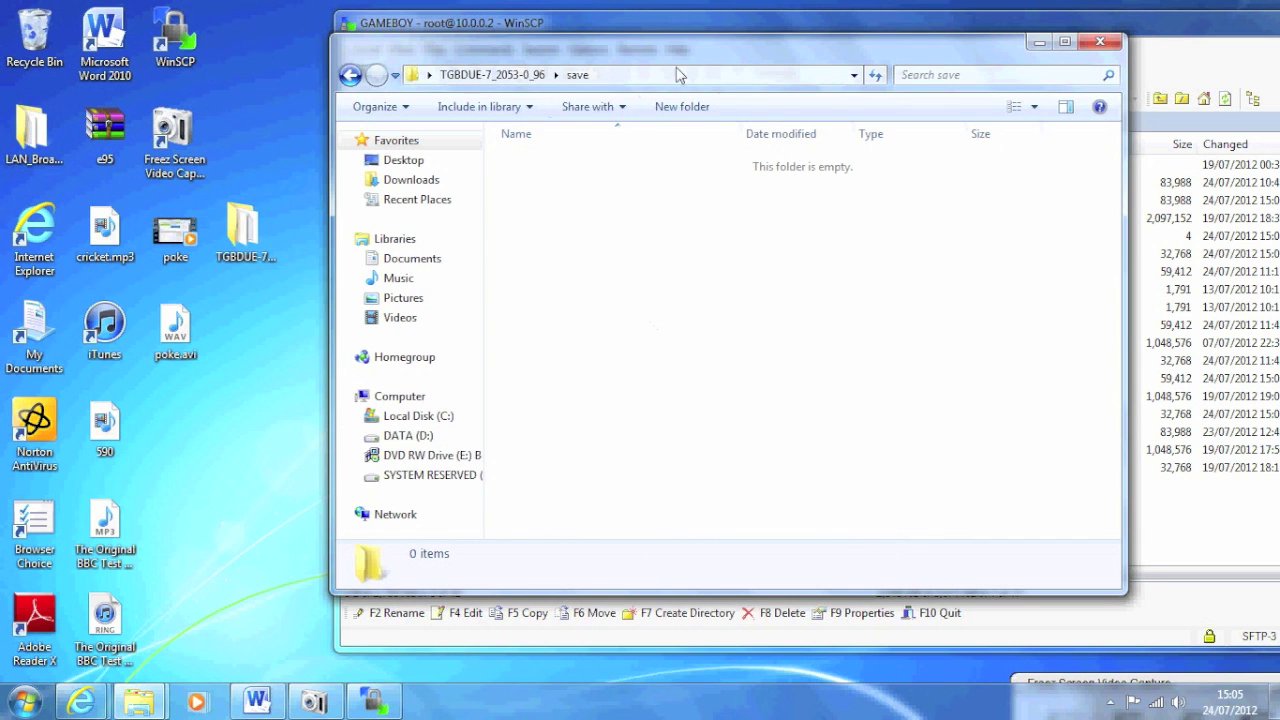
Copy Pokemon Gold (U) [C][!].sav from the device's GAMEBOY folder into the TGB Dual save folder
drag(674, 45, 391, 58)
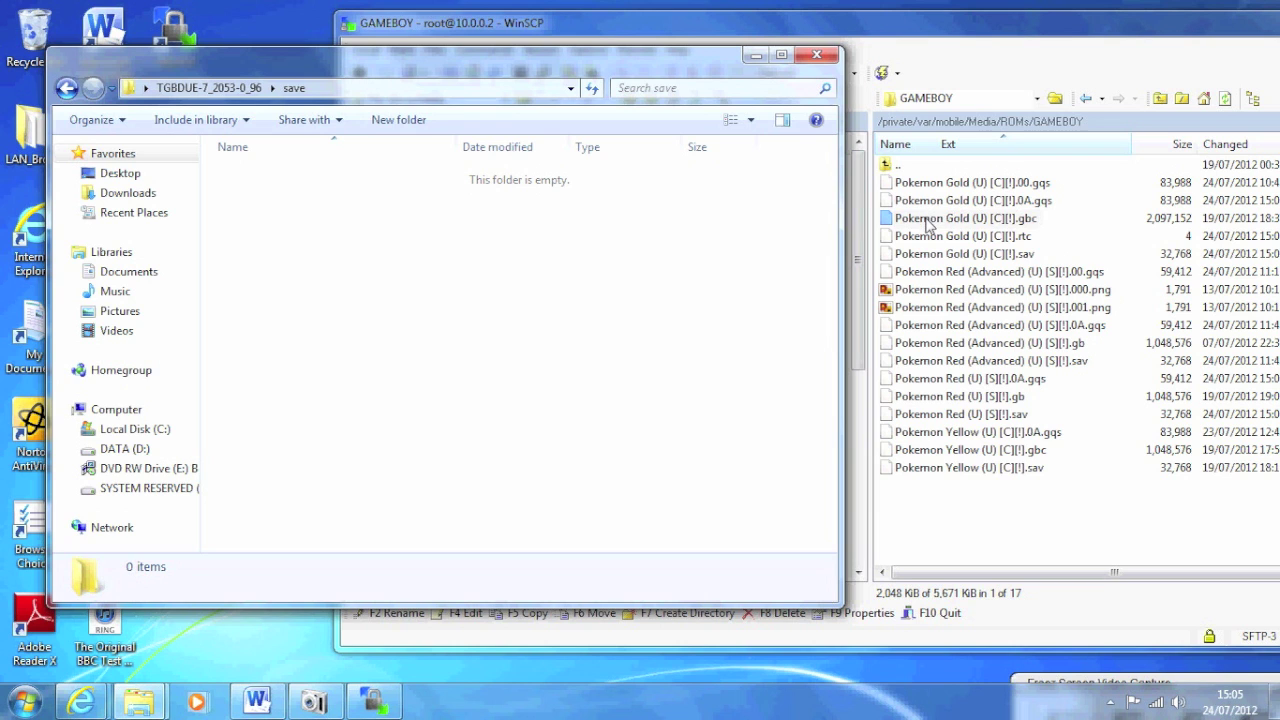
click(938, 256)
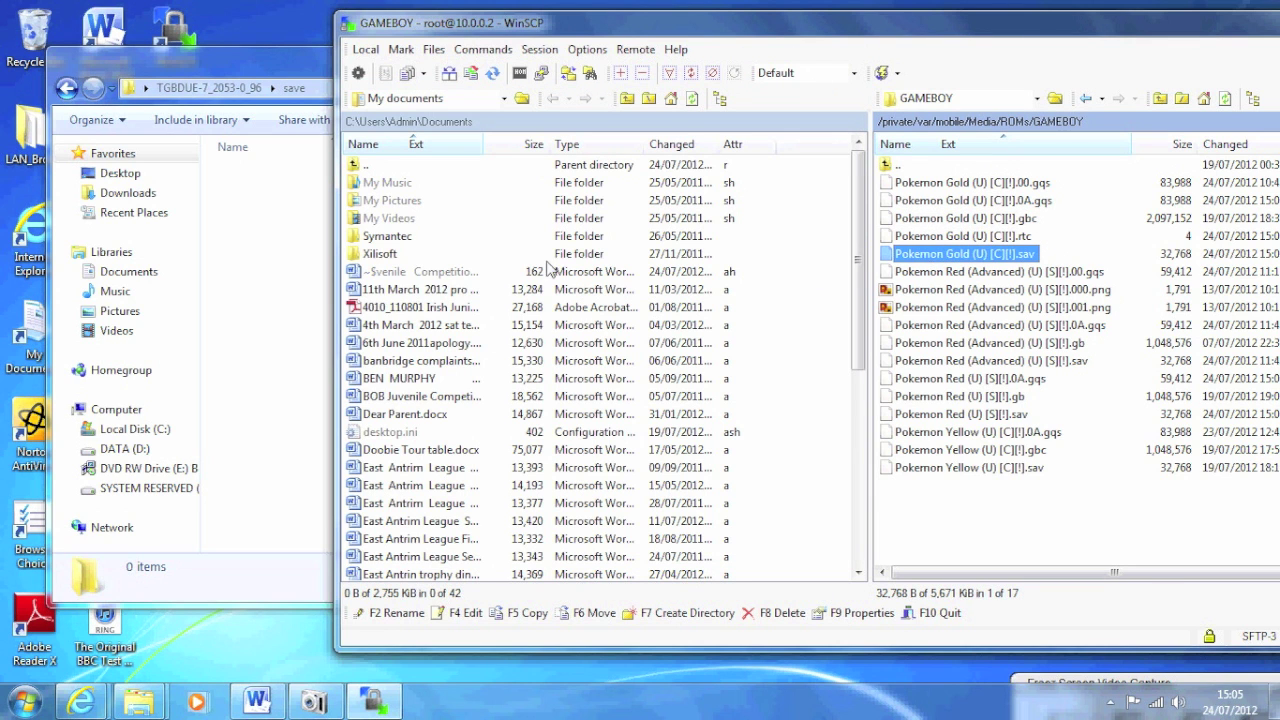
click(278, 258)
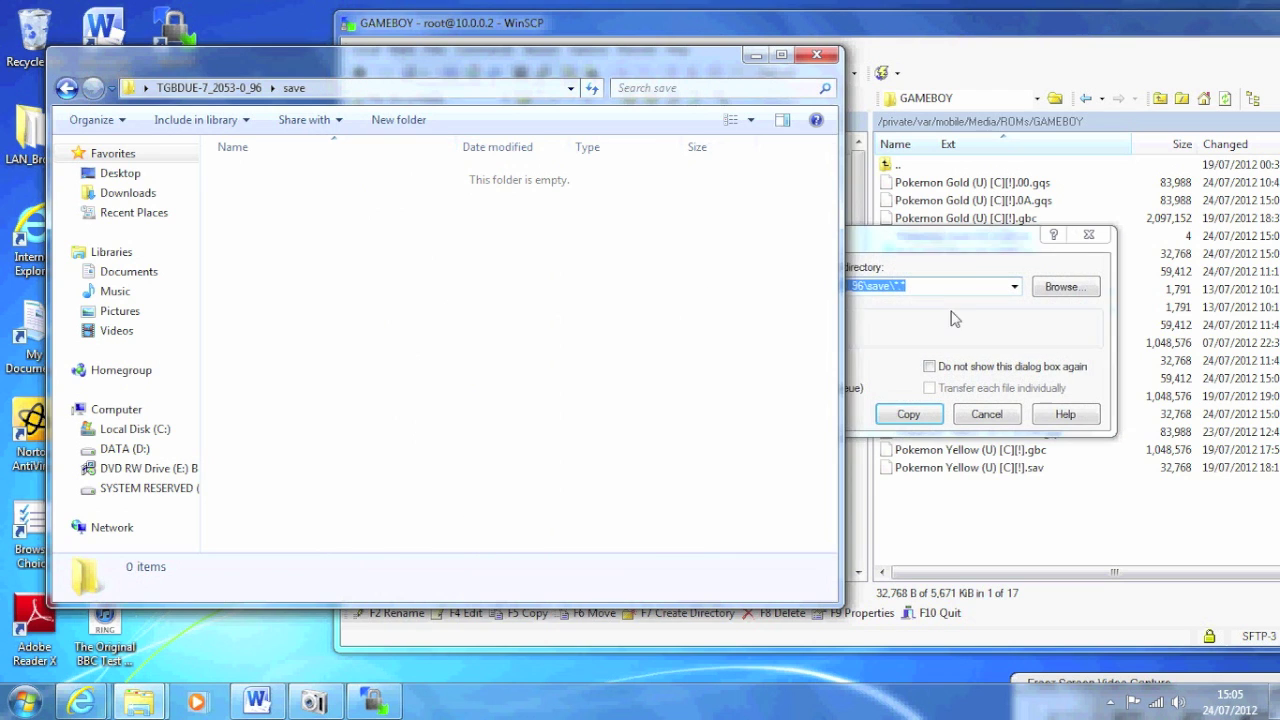
click(912, 416)
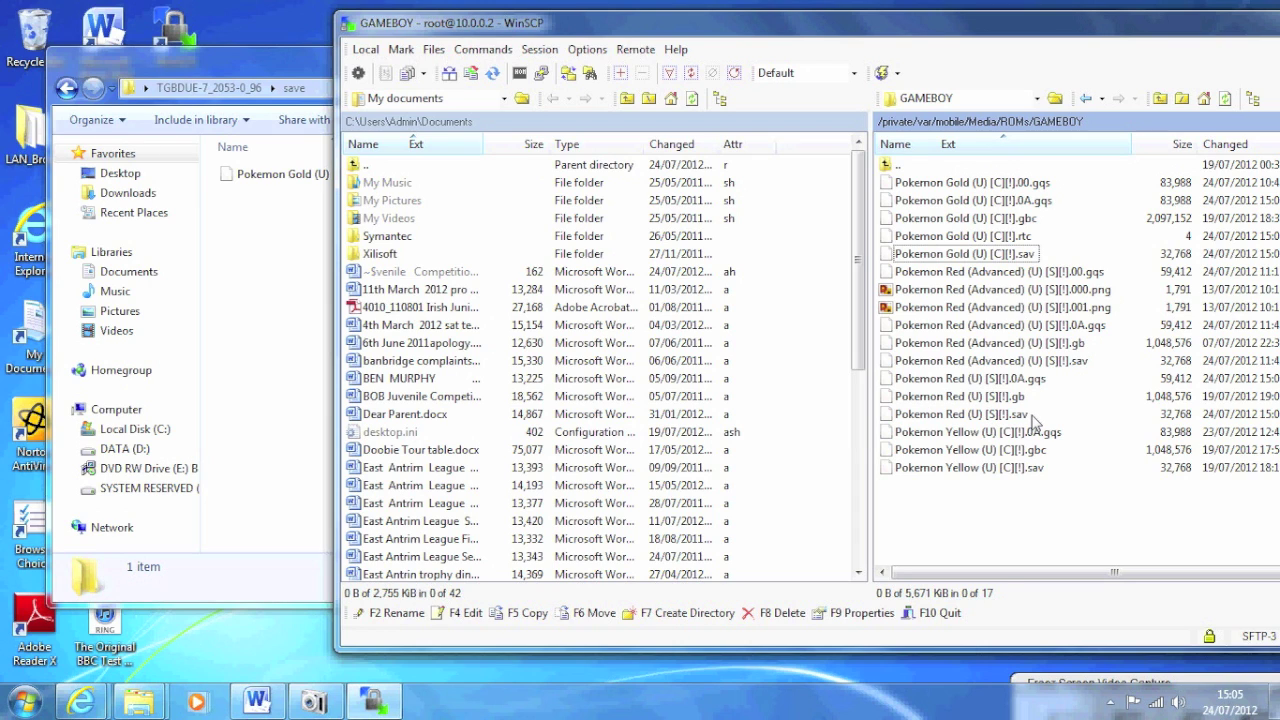
Copy Pokemon Red (U) [S][!].sav from the device's GAMEBOY folder into the same save folder
click(975, 414)
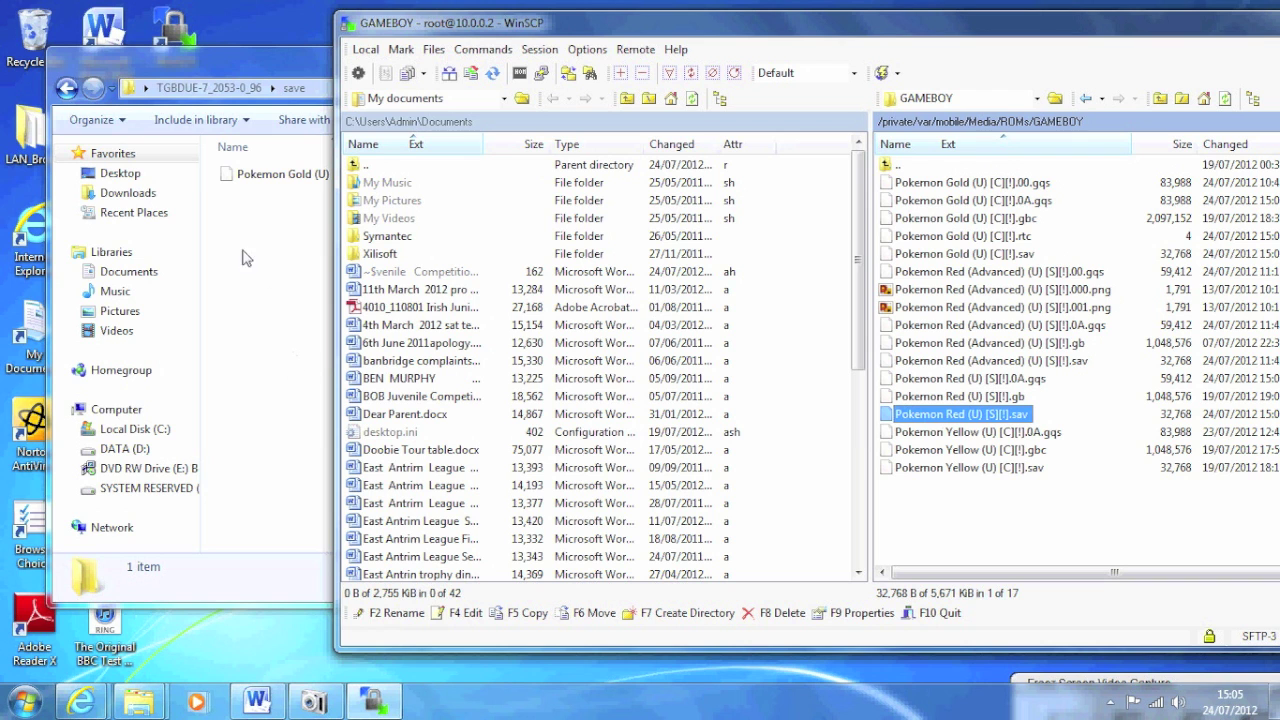
drag(245, 258, 255, 242)
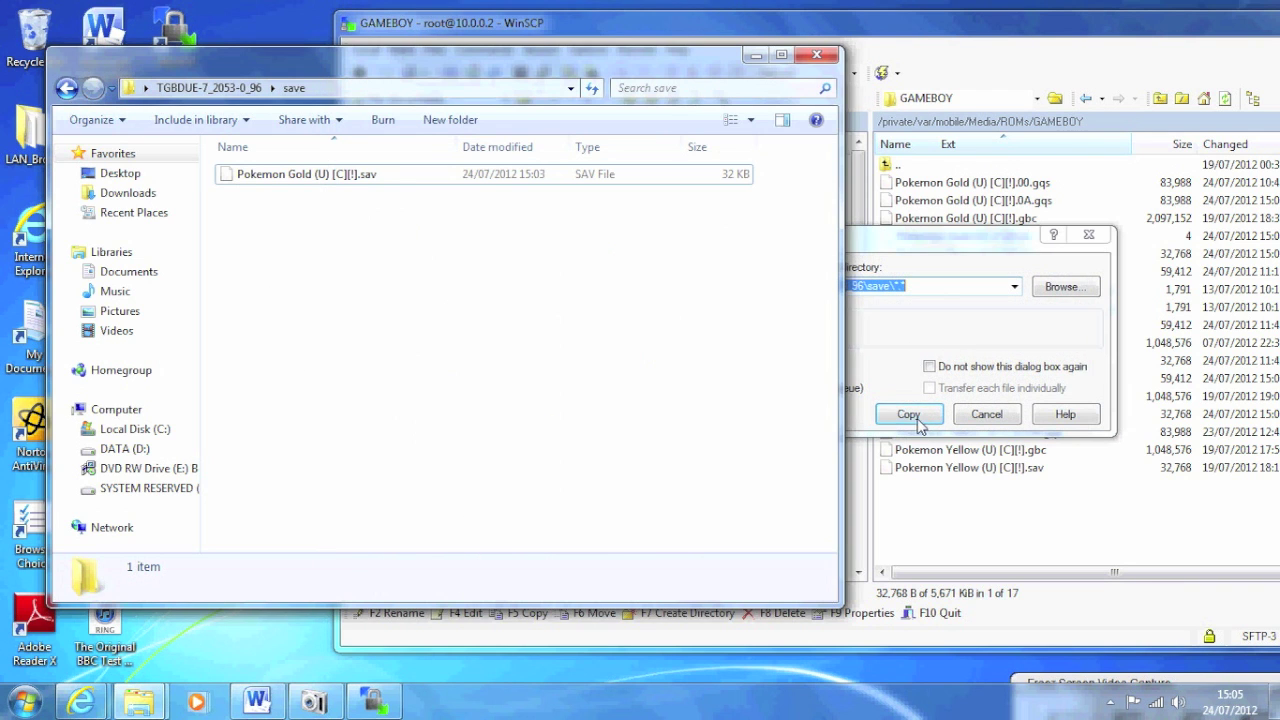
click(912, 416)
click(268, 252)
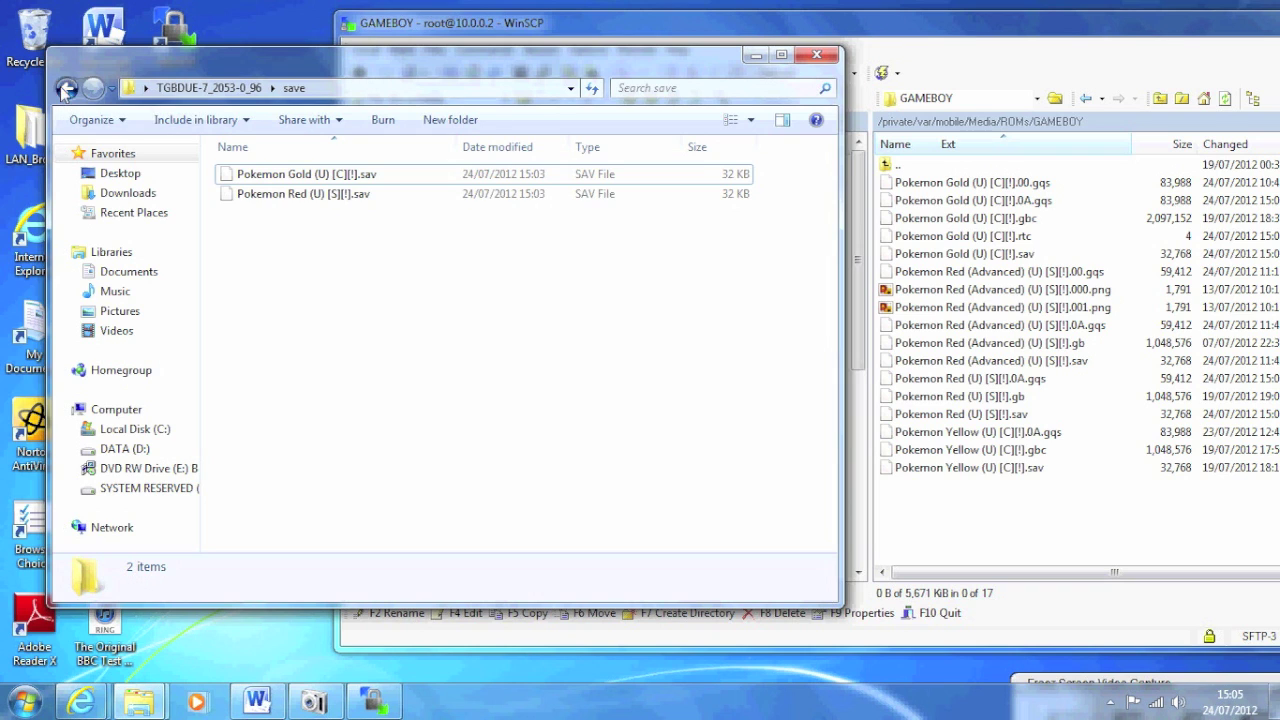
Check the Pokemon ROM files in the TGB Dual media folder and highlight the matching Pokemon Red (U) [S][!].gb on the device
click(66, 88)
double_click(268, 213)
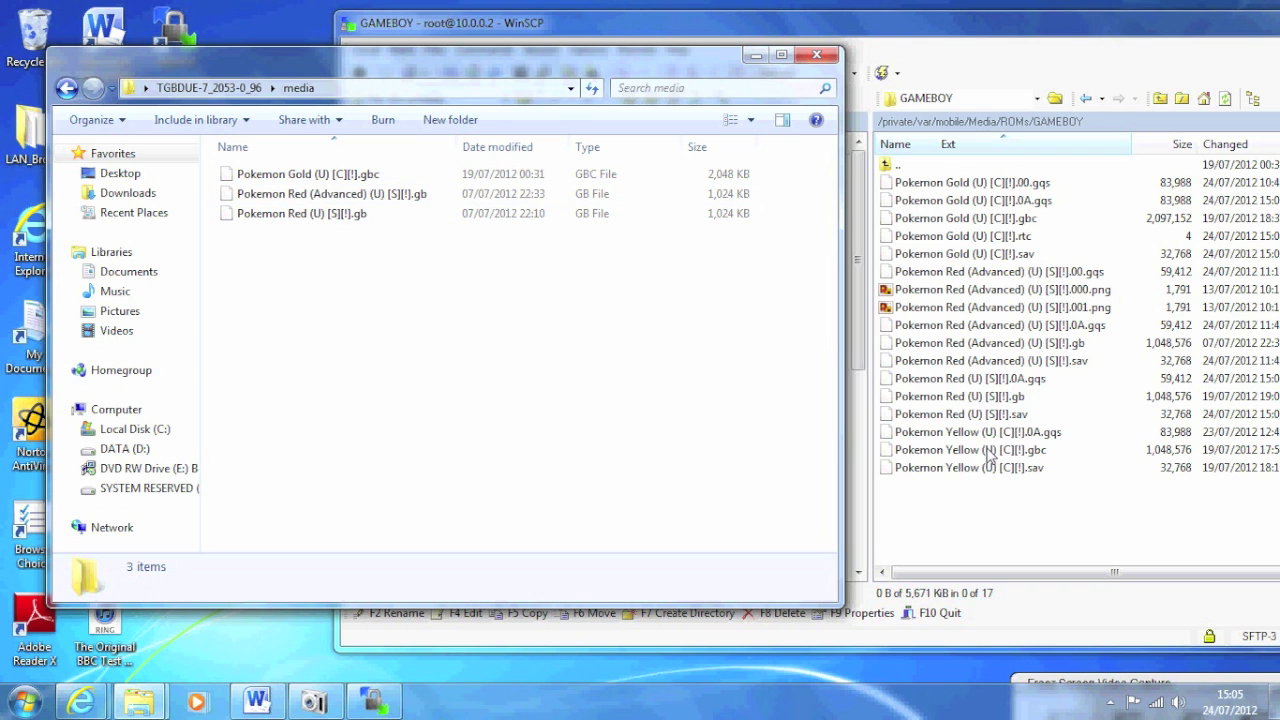
click(990, 398)
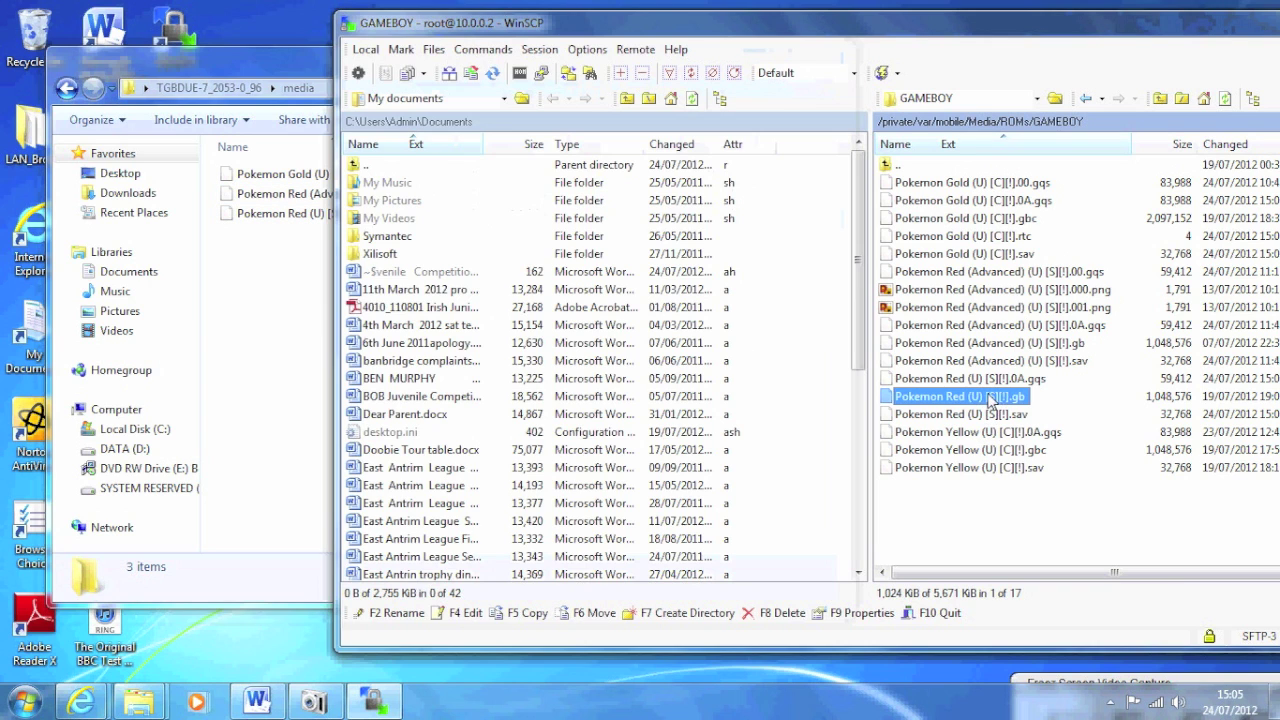
click(282, 236)
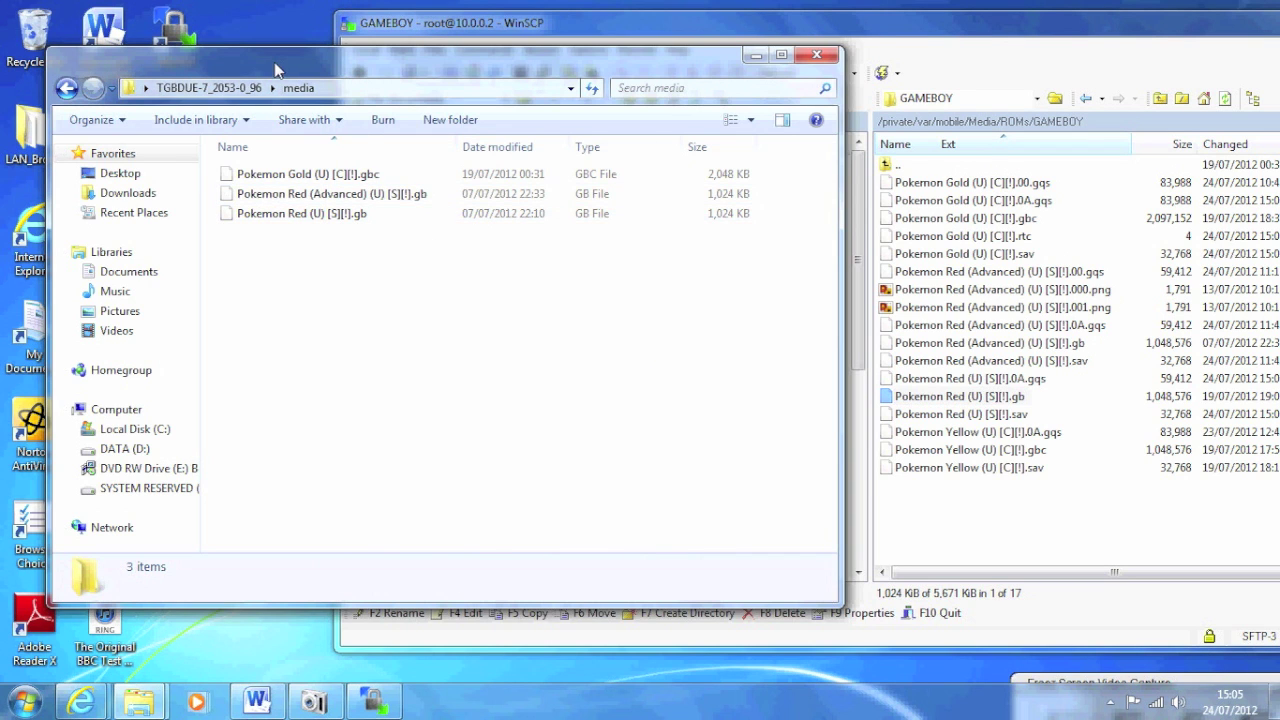
Return to the save folder and rename the Pokemon Red save file to Pokemon Red (U) [S][!].sa2, accepting the extension change
drag(277, 70, 405, 60)
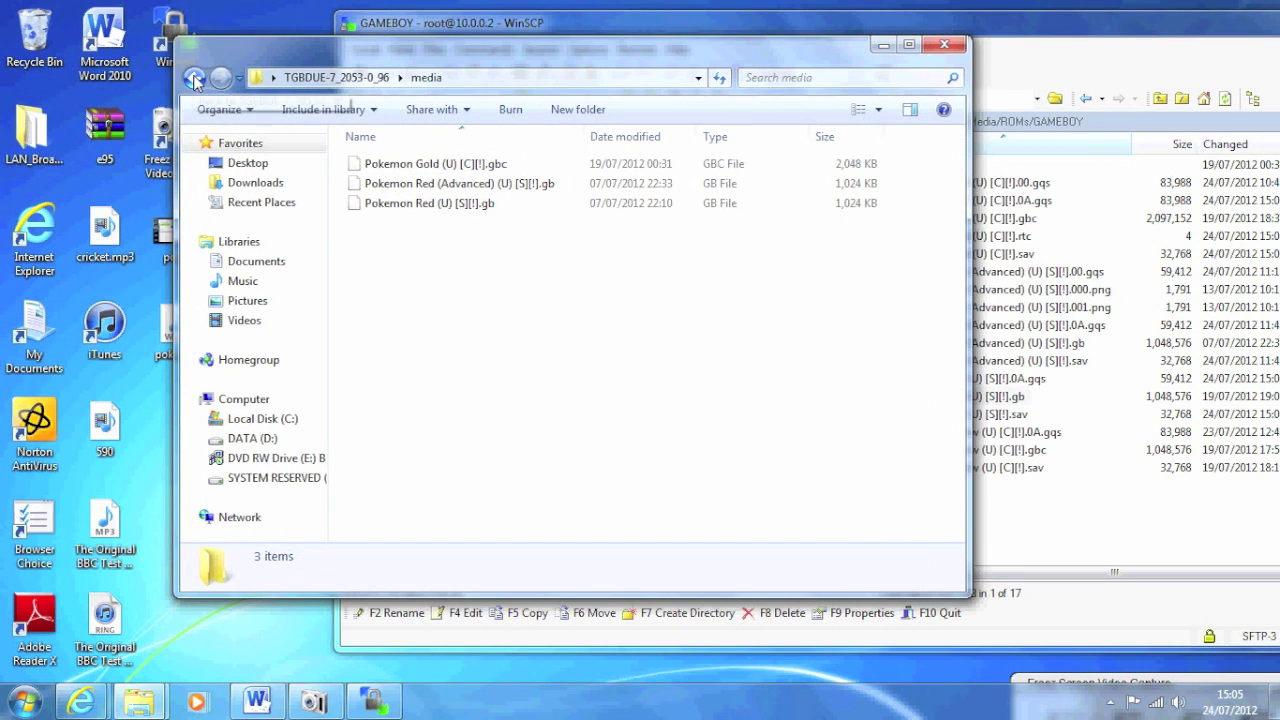
click(195, 79)
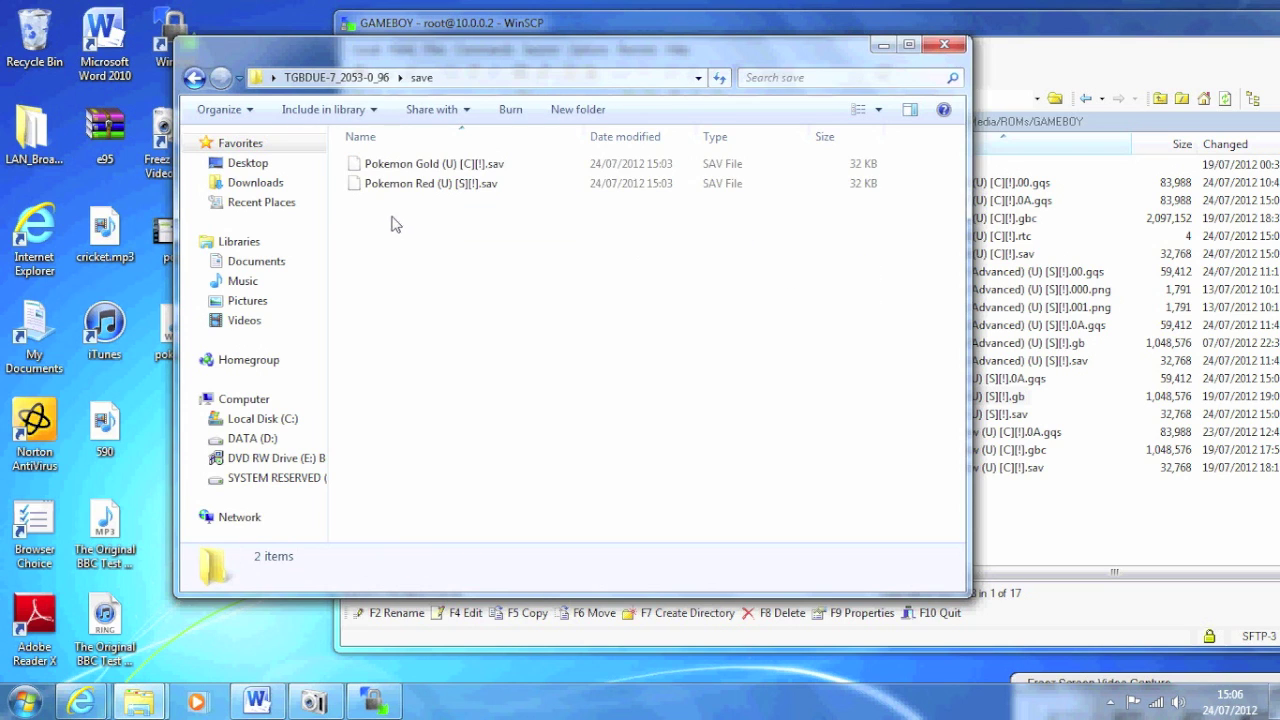
click(427, 186)
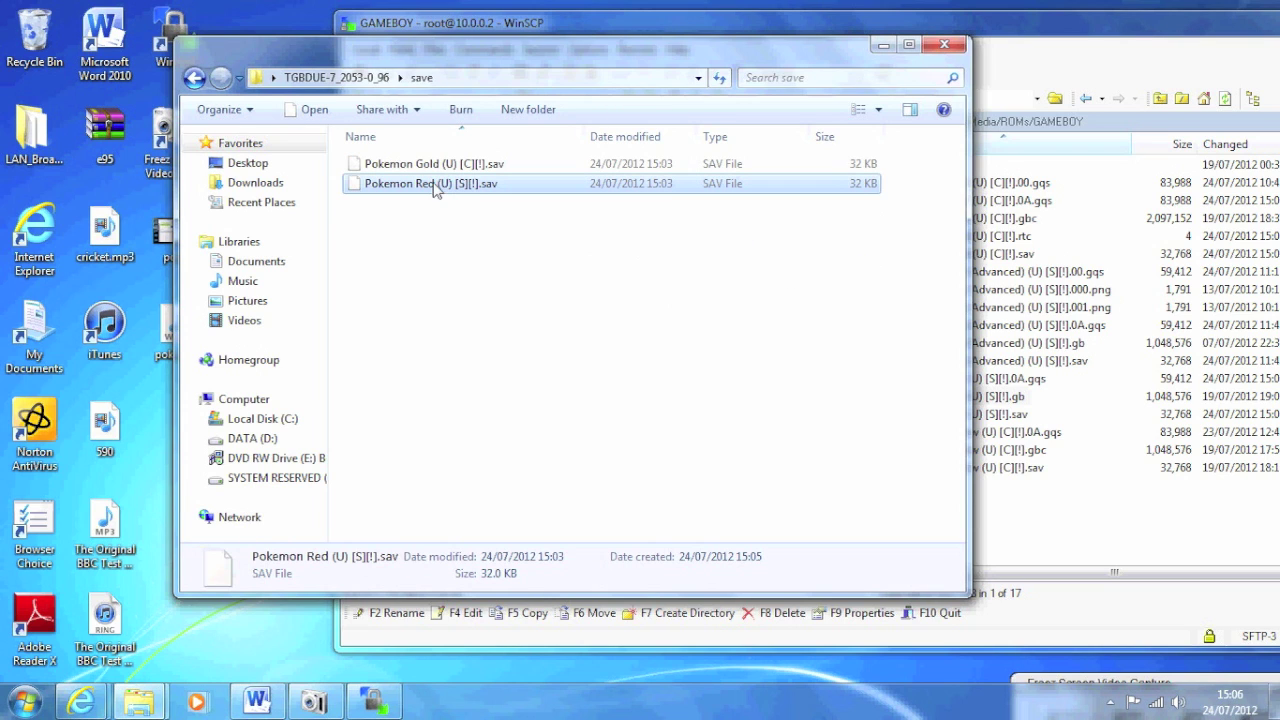
click(493, 191)
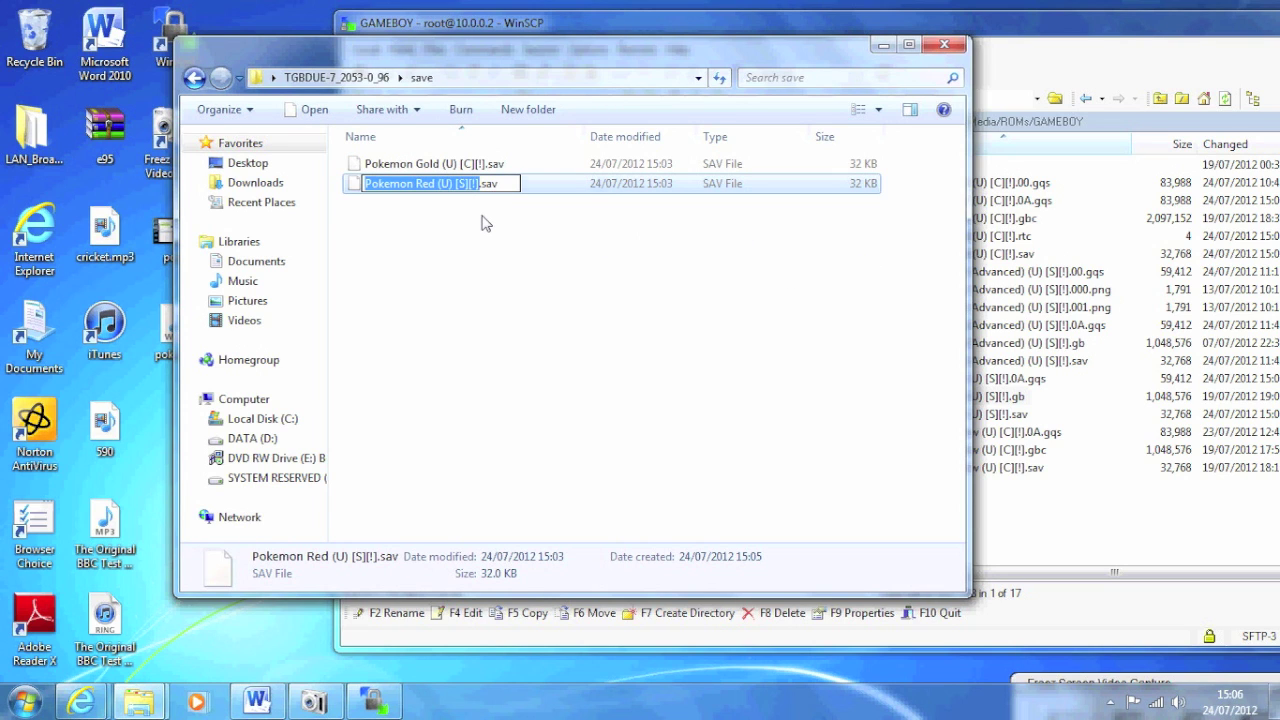
key(Right)
key(Right)
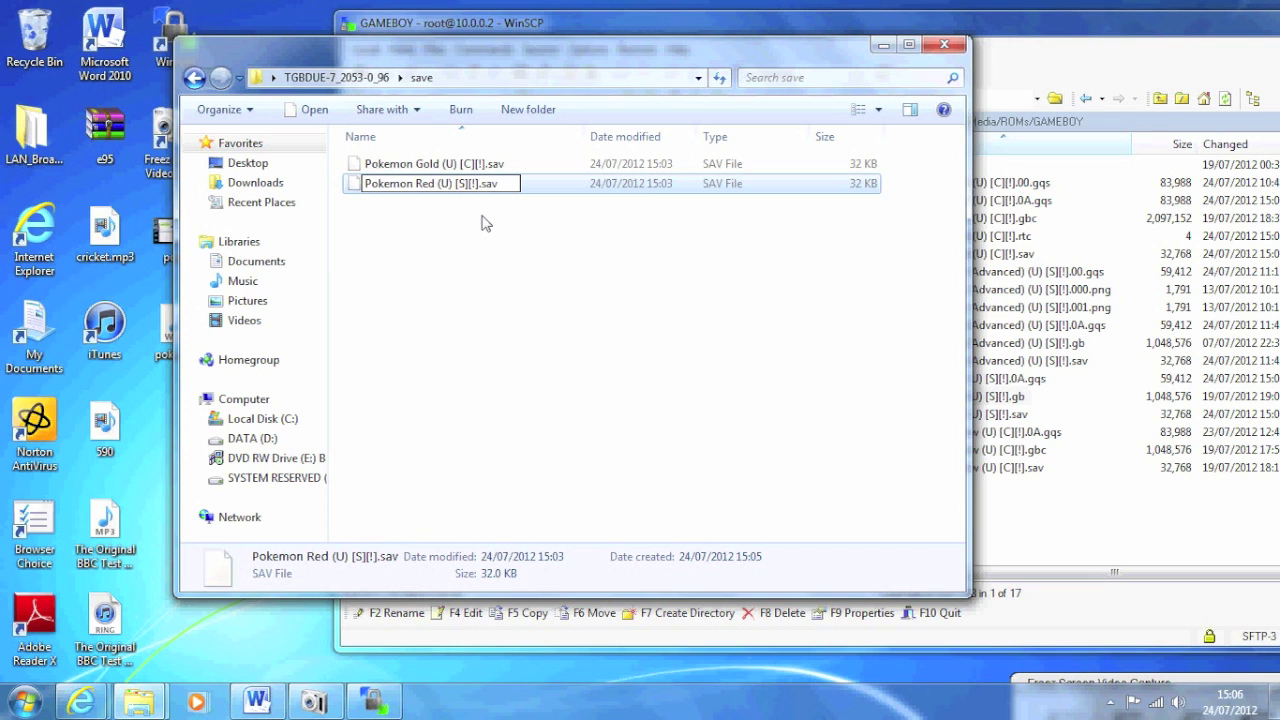
key(Return)
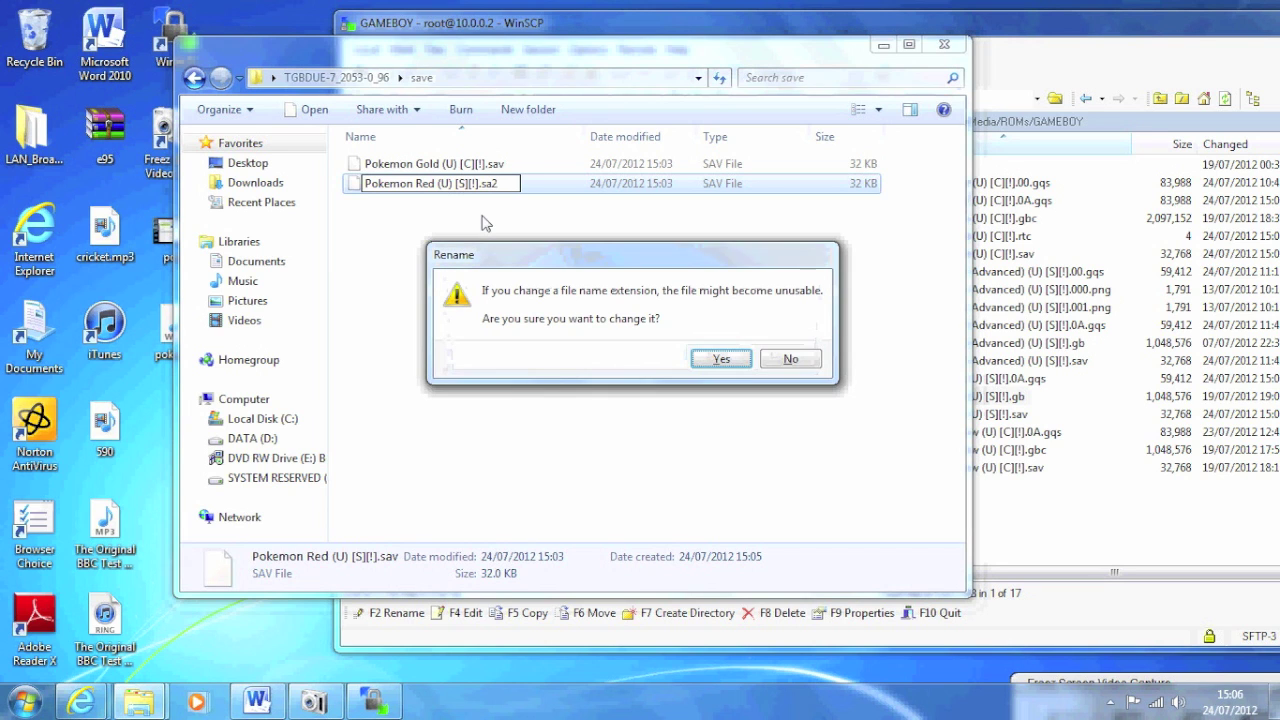
click(721, 359)
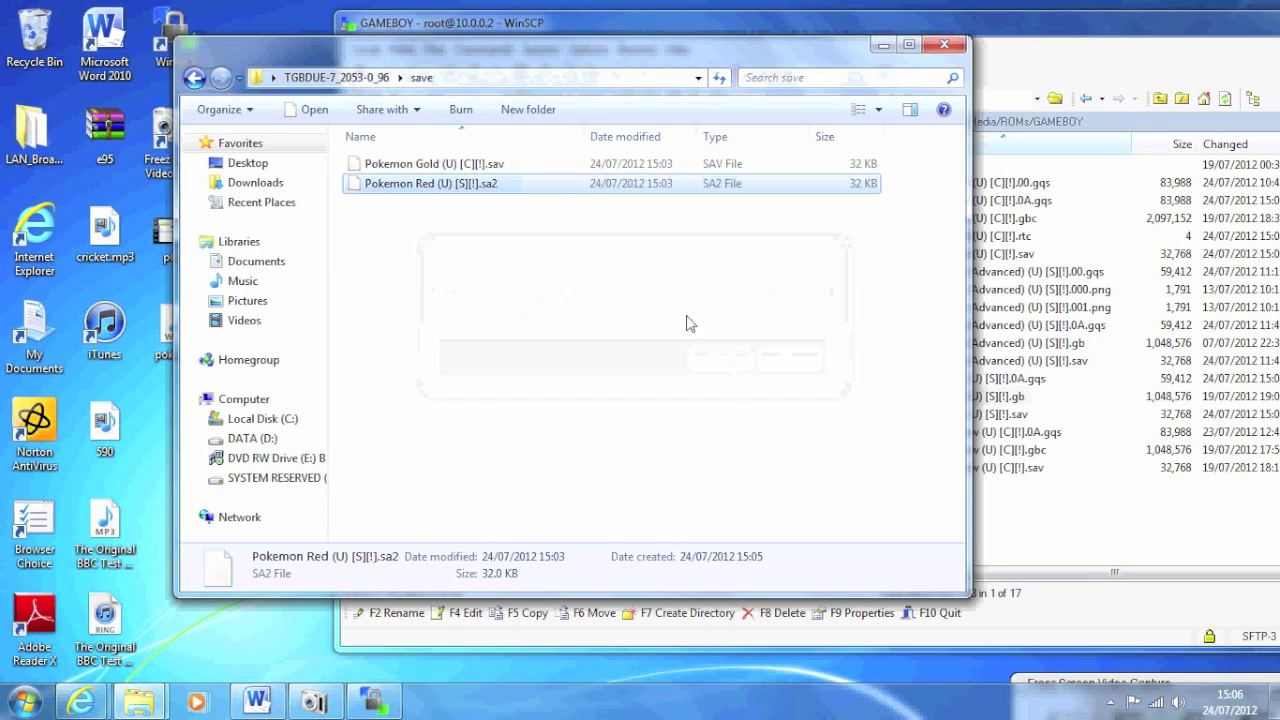
Launch TGB_Dual from the TGBDUE-7_2053-0_96 folder and load Pokemon Gold (U) [C][!].gbc as GB1
click(195, 78)
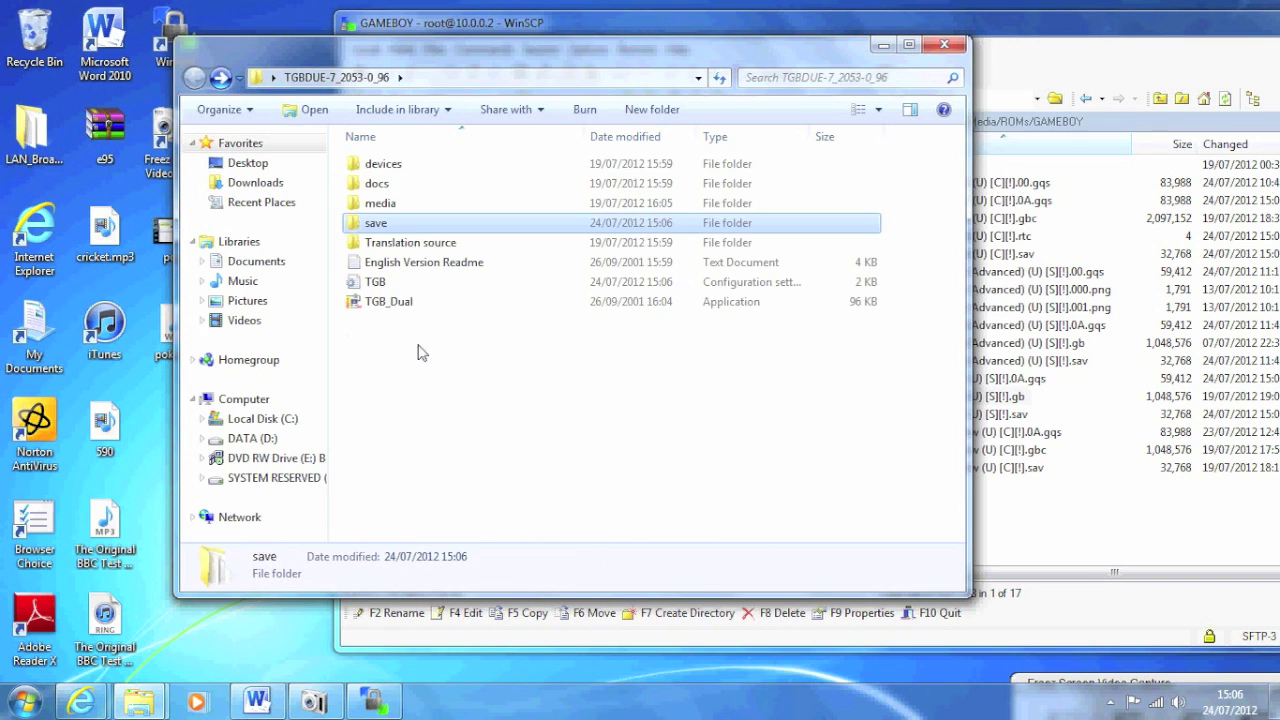
double_click(400, 302)
click(131, 132)
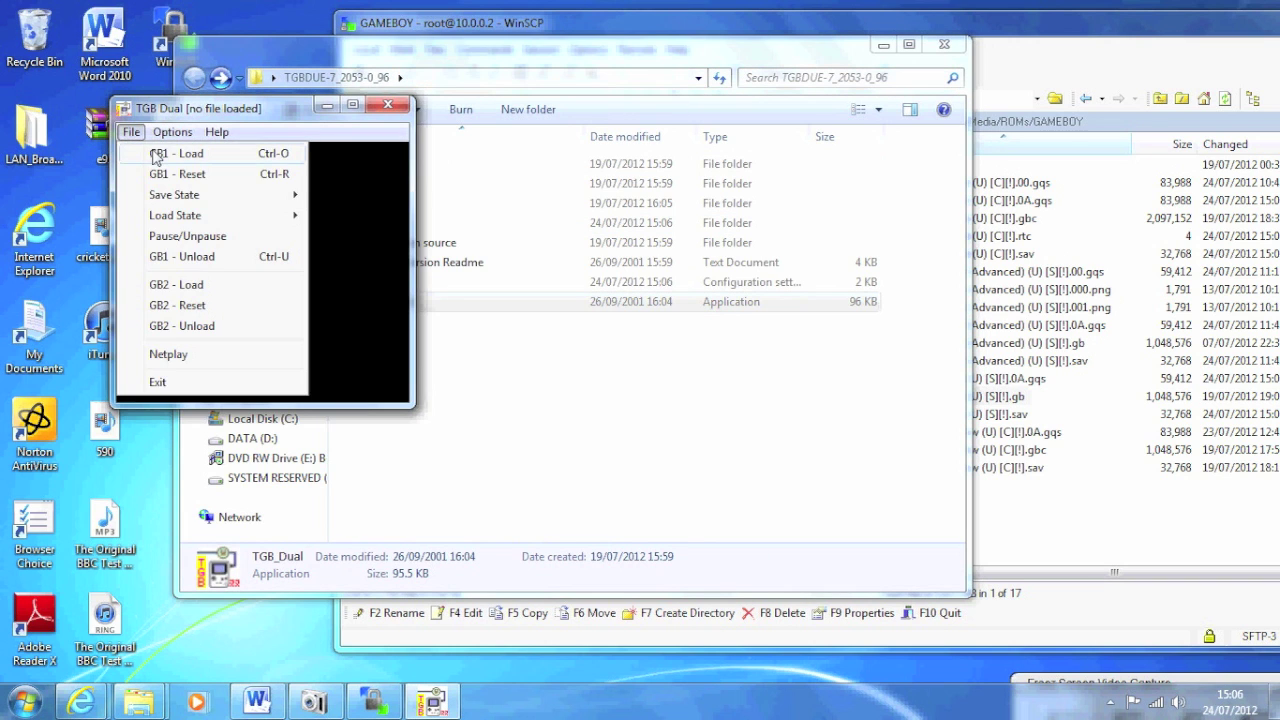
click(150, 146)
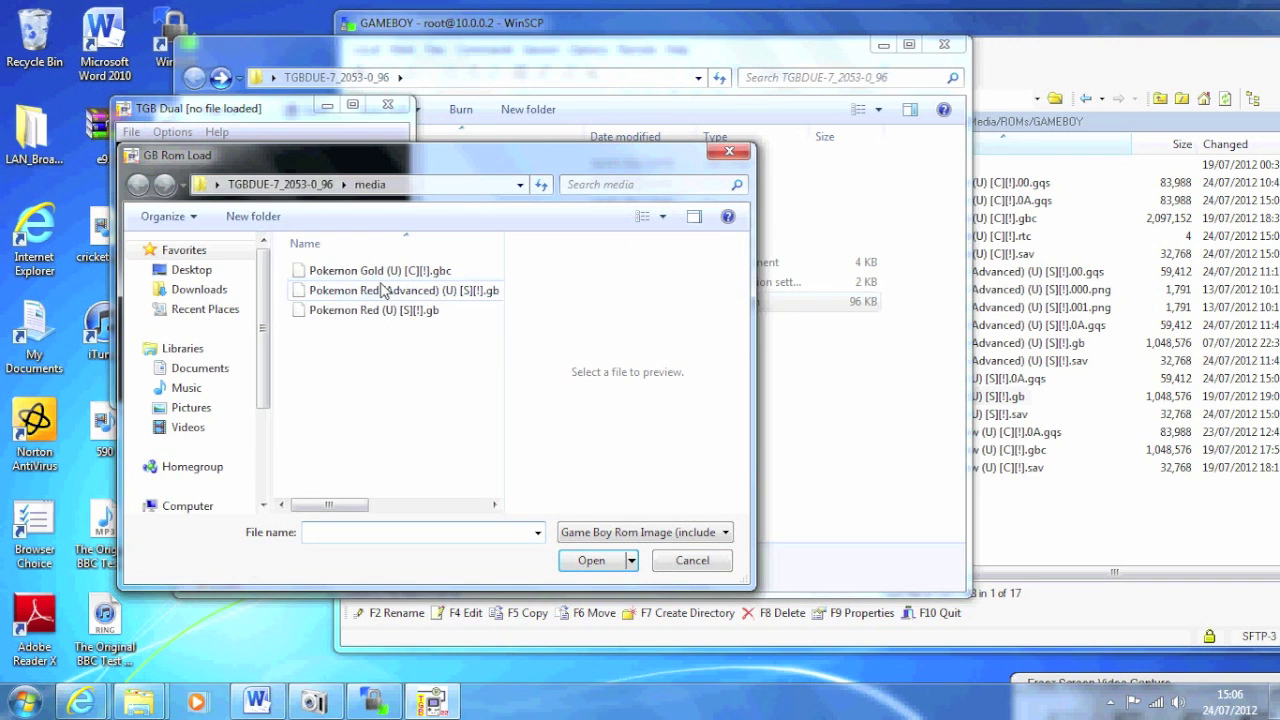
double_click(395, 271)
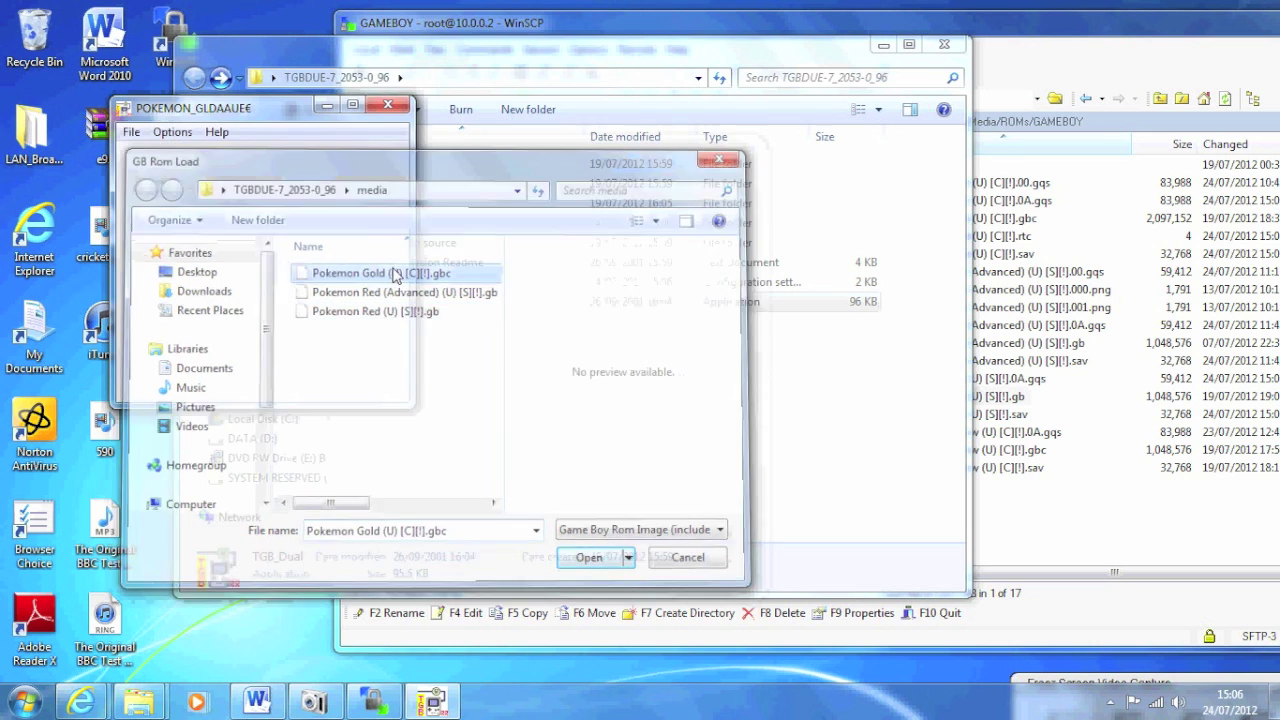
Load Pokemon Red (U) [S][!].gb as the second Game Boy, GB2
click(131, 132)
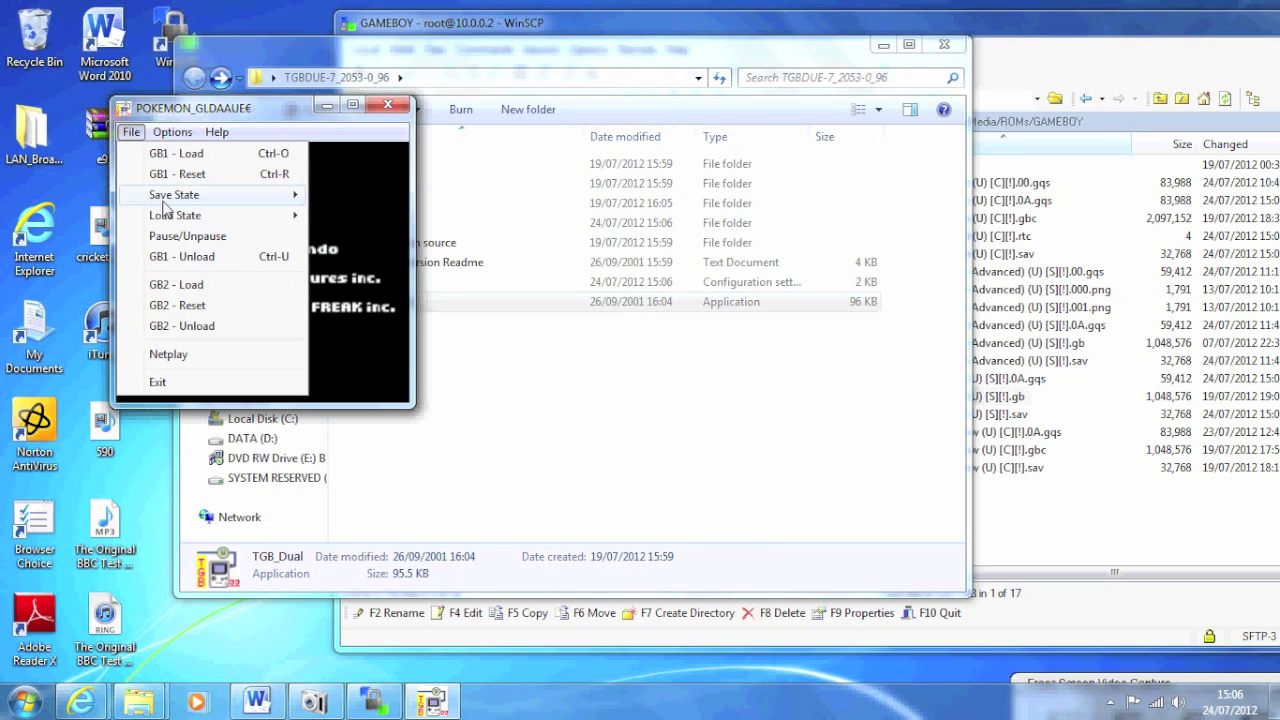
click(191, 293)
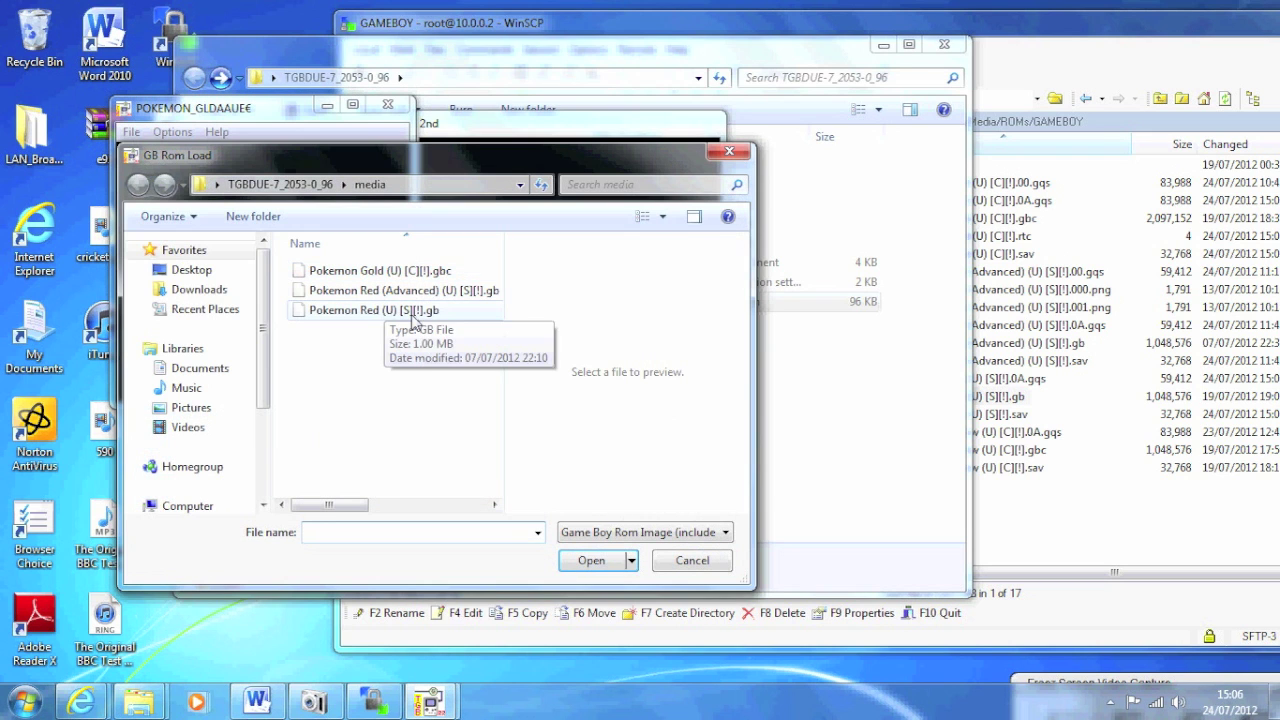
double_click(412, 311)
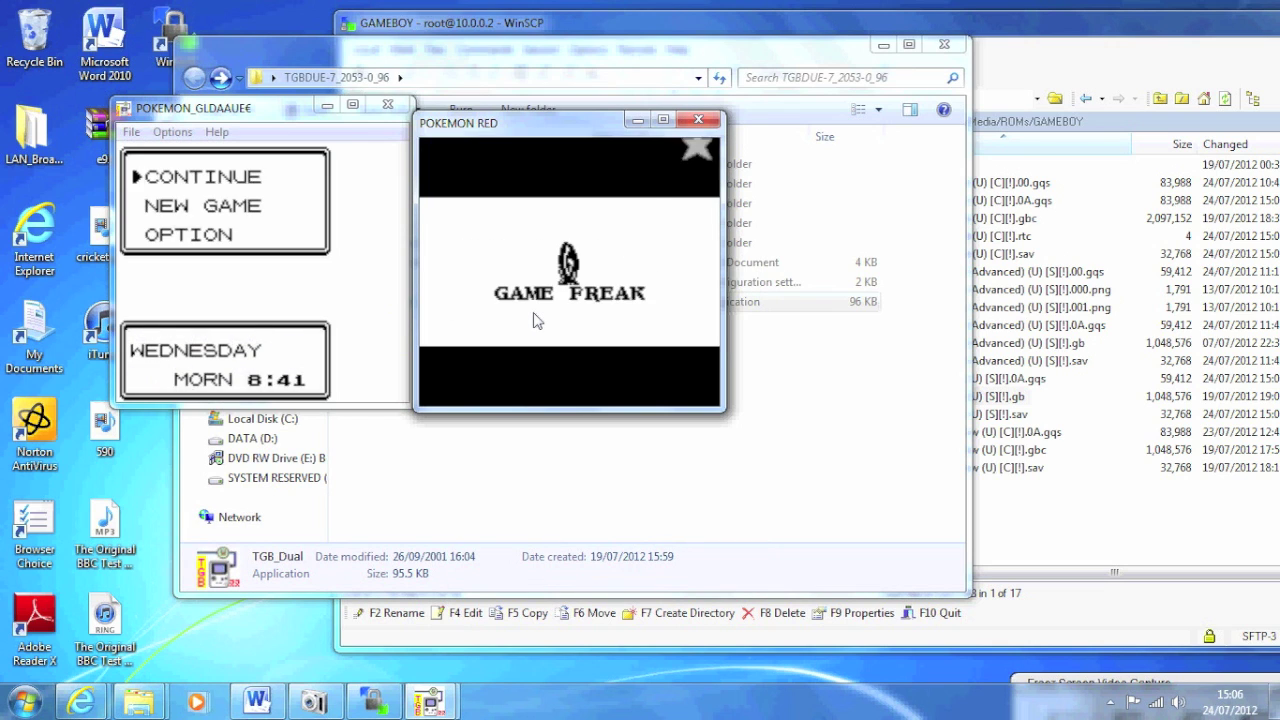
Continue the saved games in both Pokemon Gold and Pokemon Red
key(Return)
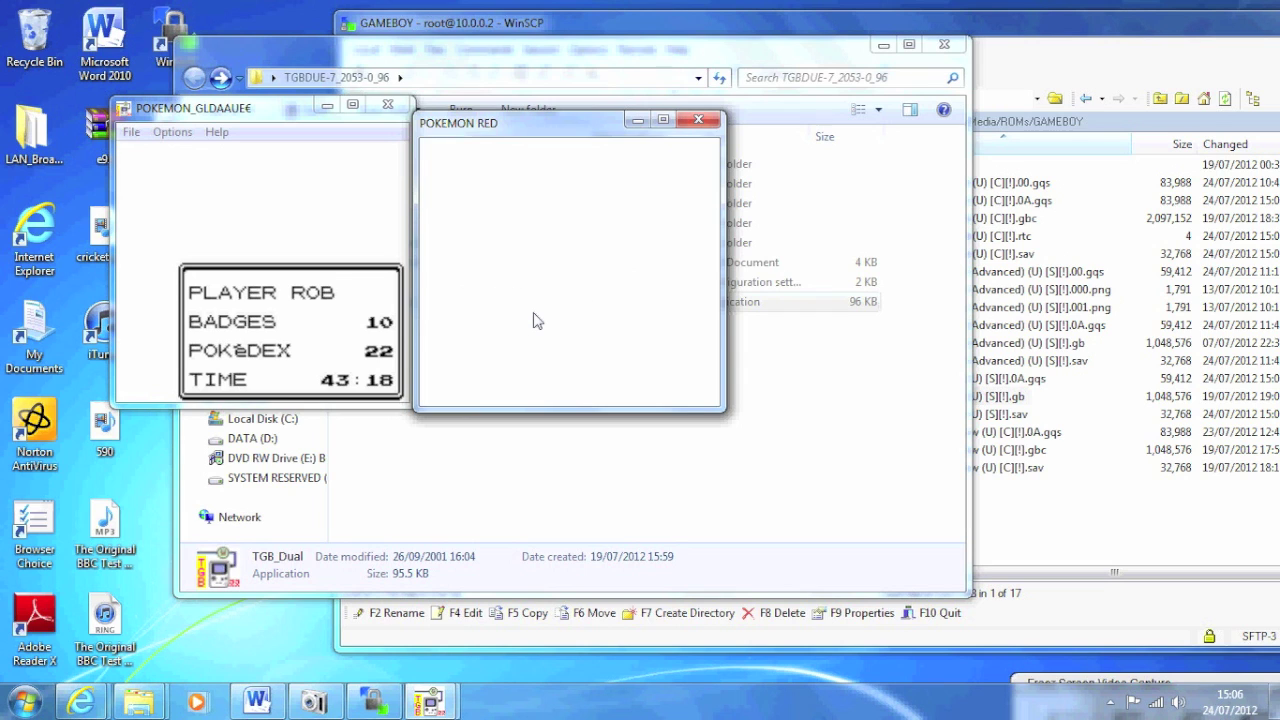
key(Return)
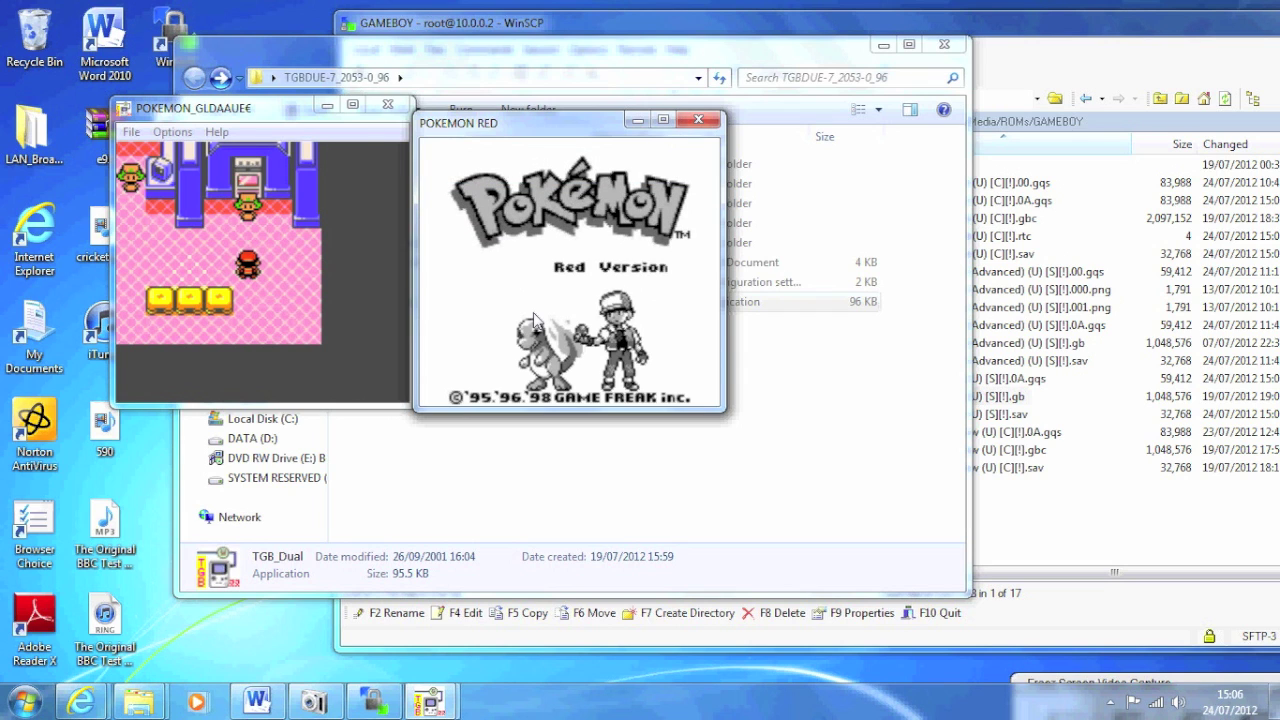
key(Return)
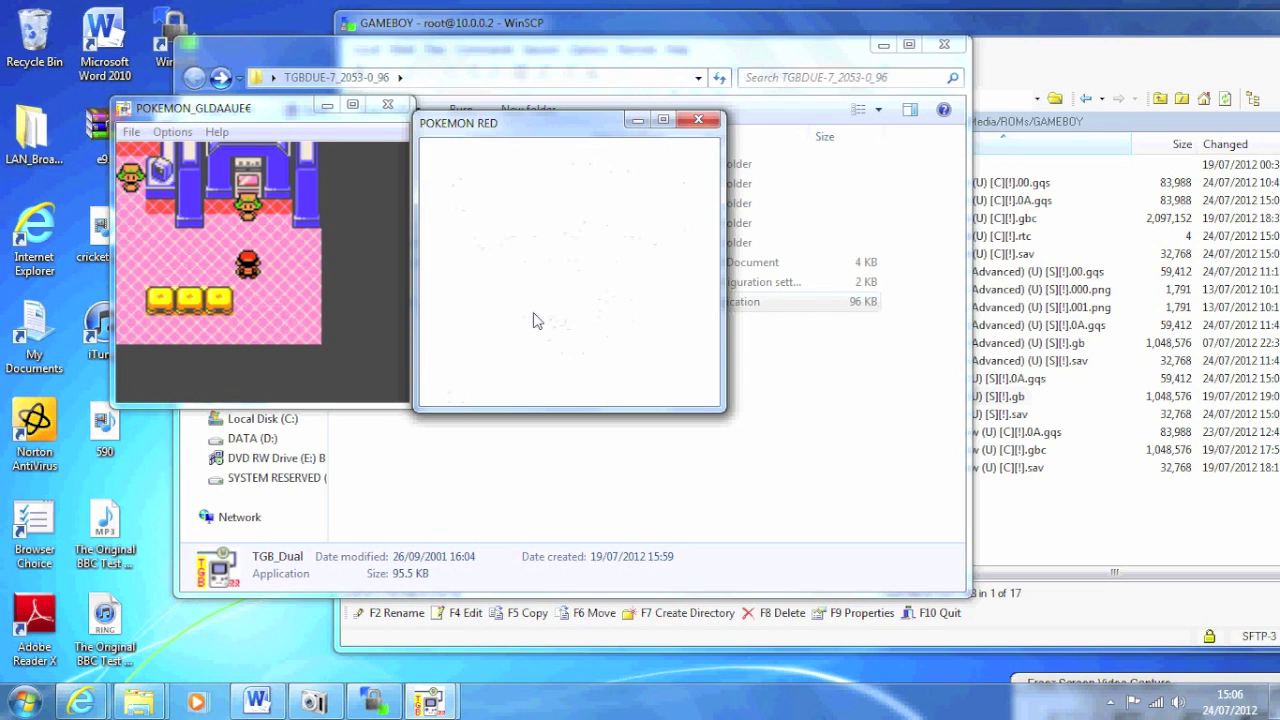
key(Return)
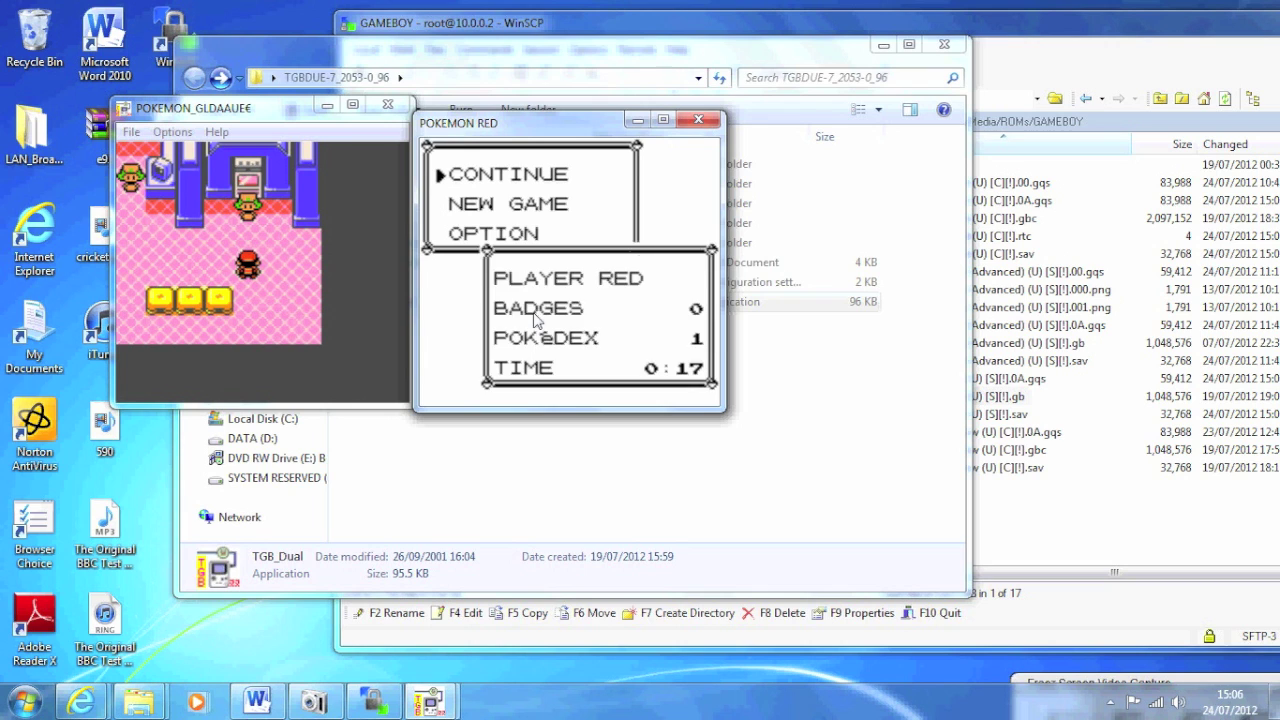
key(Return)
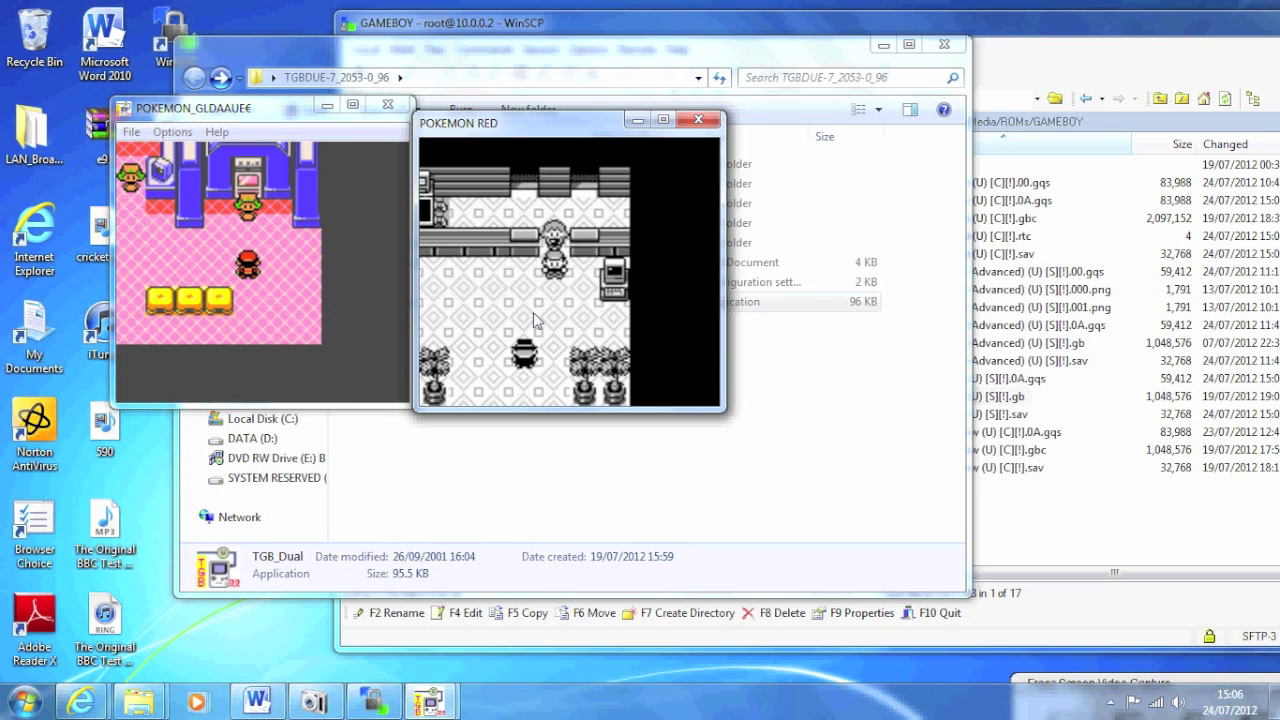
Walk both players up to their link attendants, agree to trade across time in Pokemon Gold and apply for the link in Pokemon Red
key(Up)
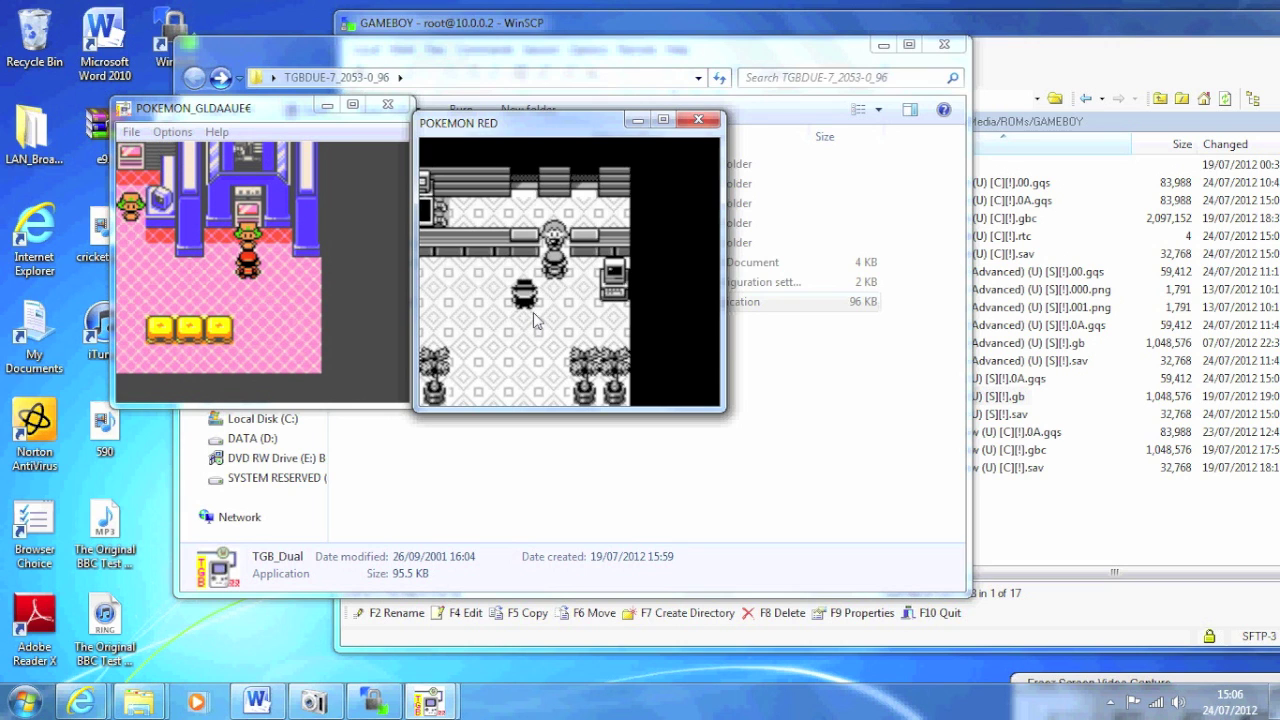
key(Return)
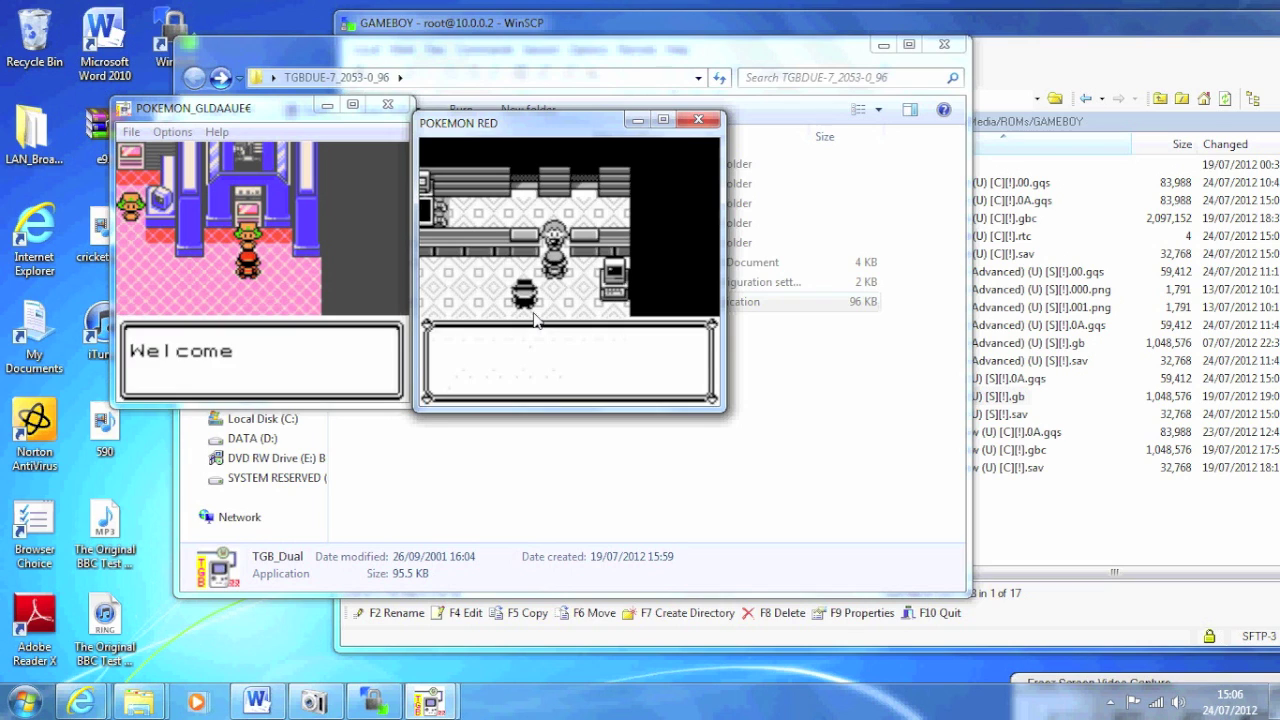
key(Return)
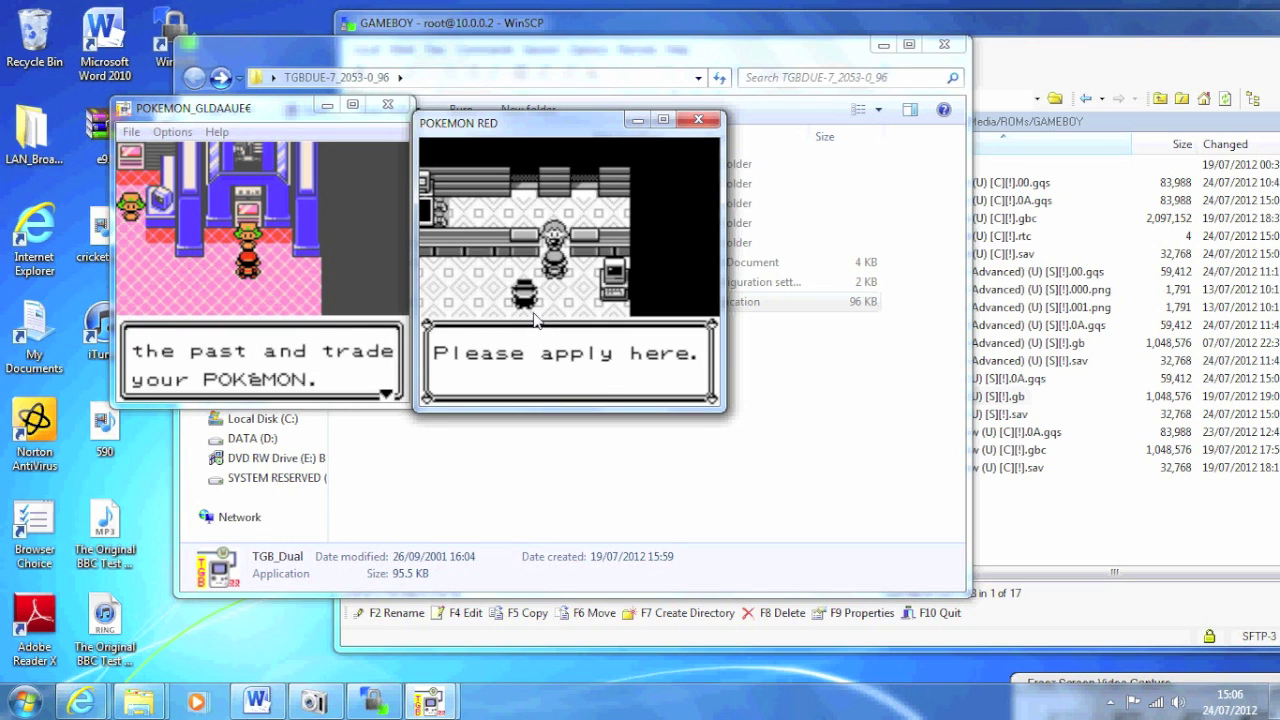
key(Return)
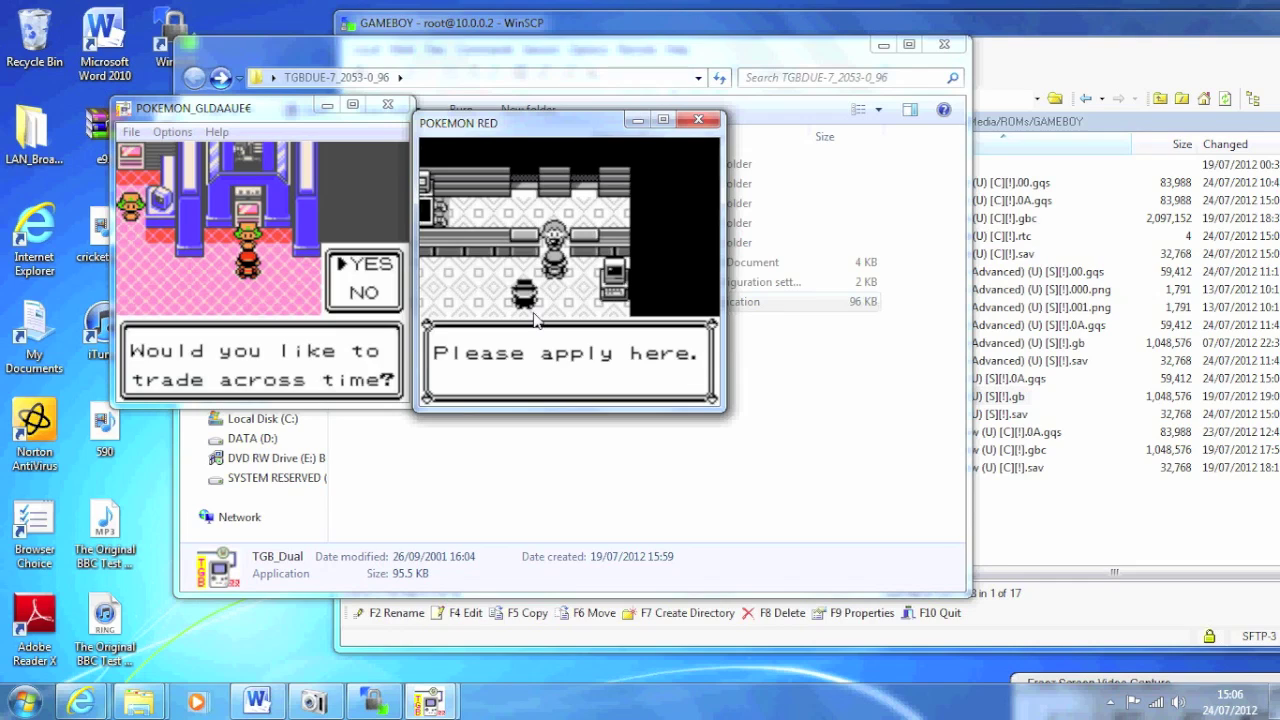
key(Return)
key(Return)
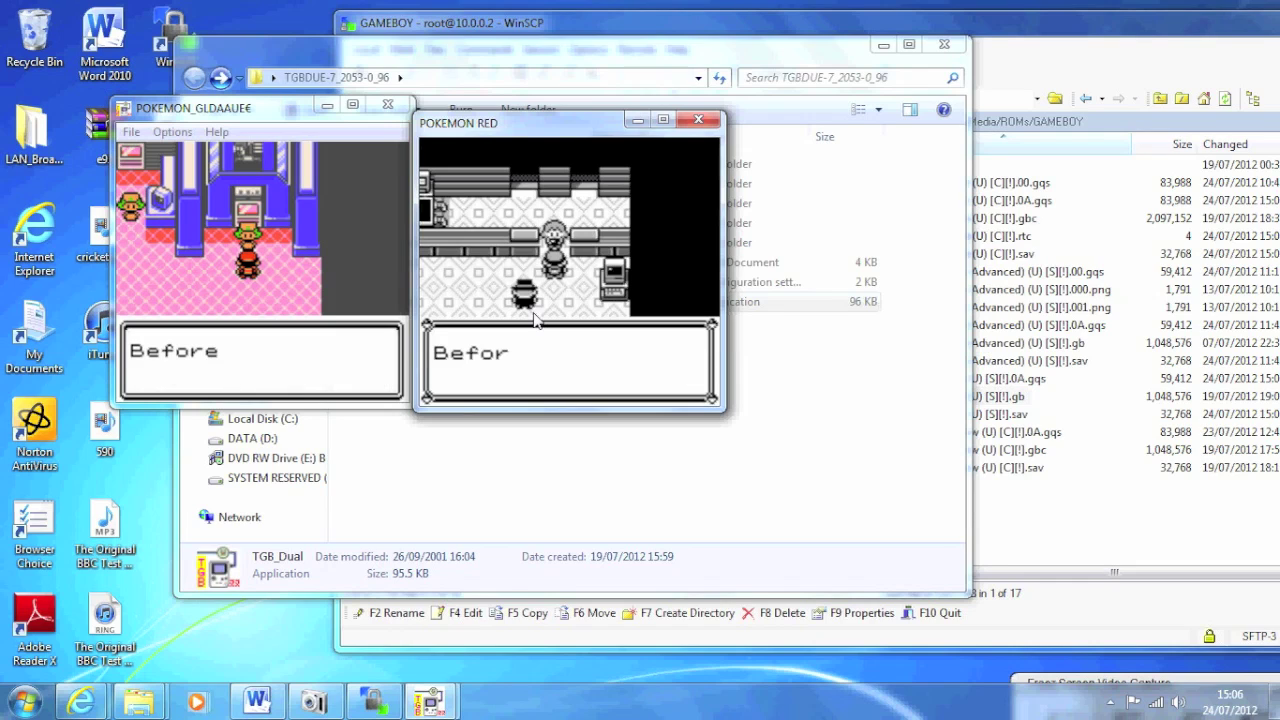
Save both games for the link and bring Pokemon Gold and Red into the trade session
key(Return)
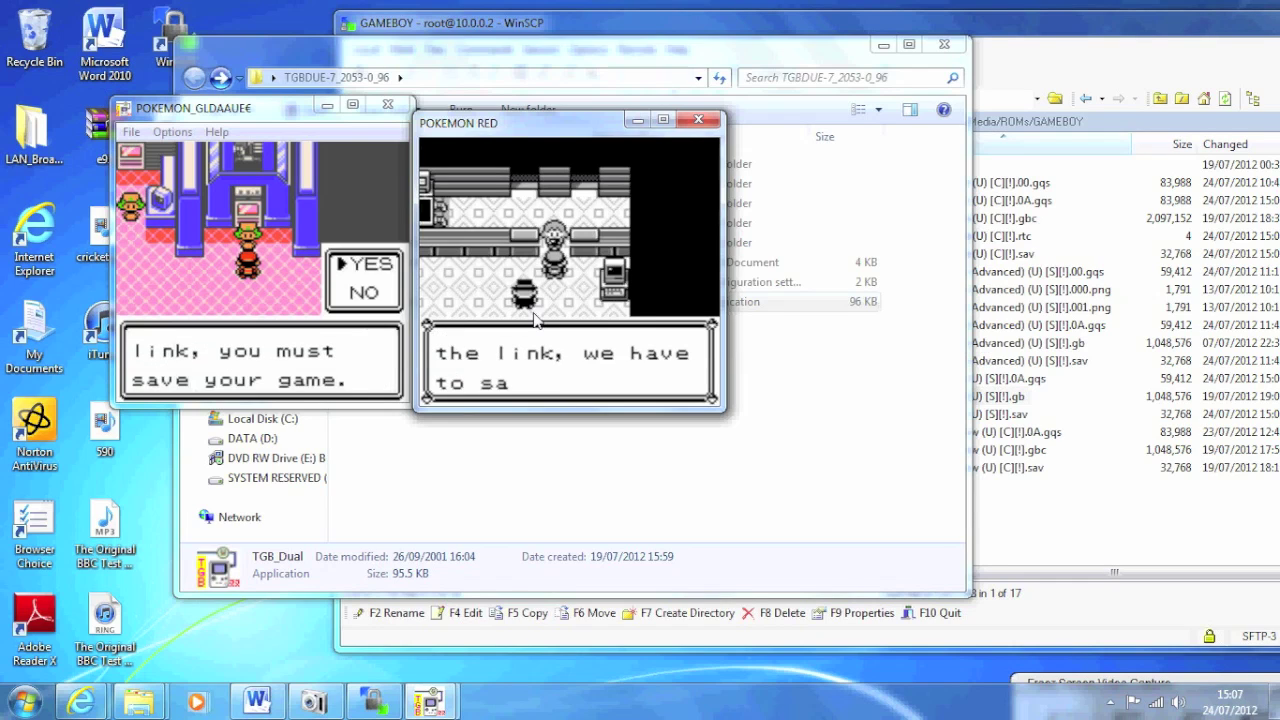
key(Return)
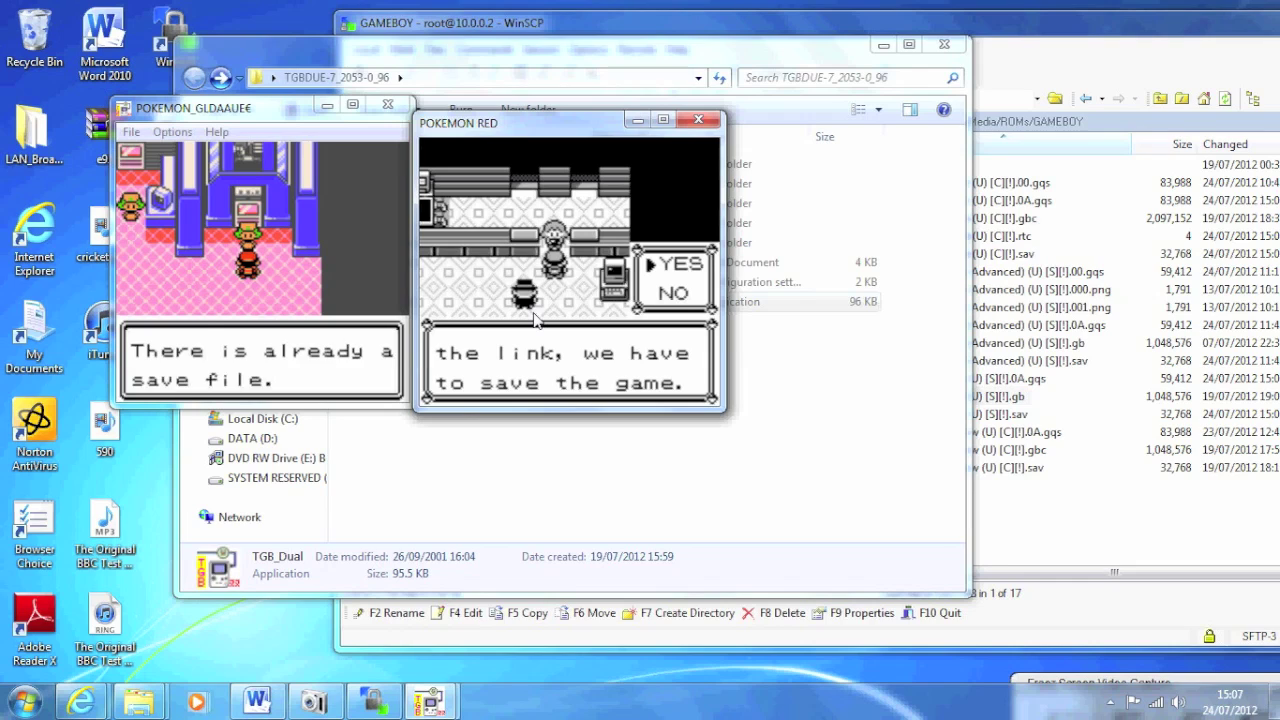
key(Return)
key(Return)
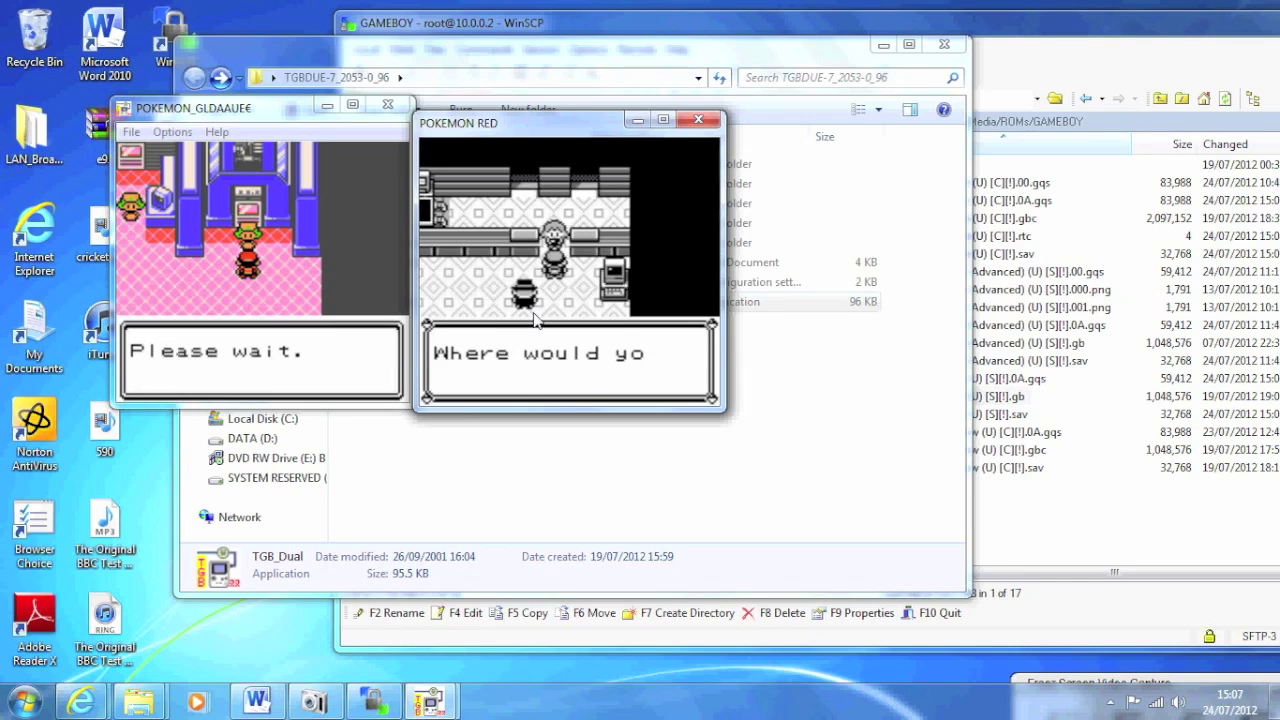
key(Return)
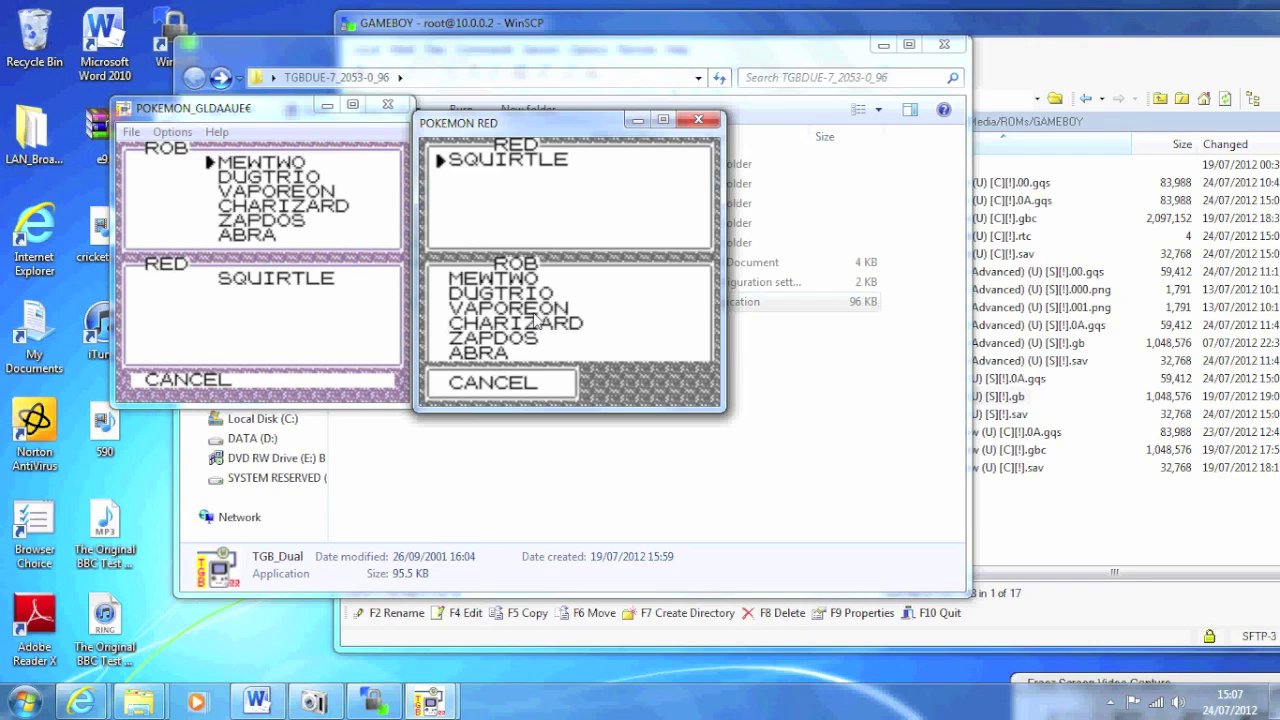
Back out of Mewtwo and pick Abra in Pokemon Gold, and view Squirtle's stats in Pokemon Red
key(z)
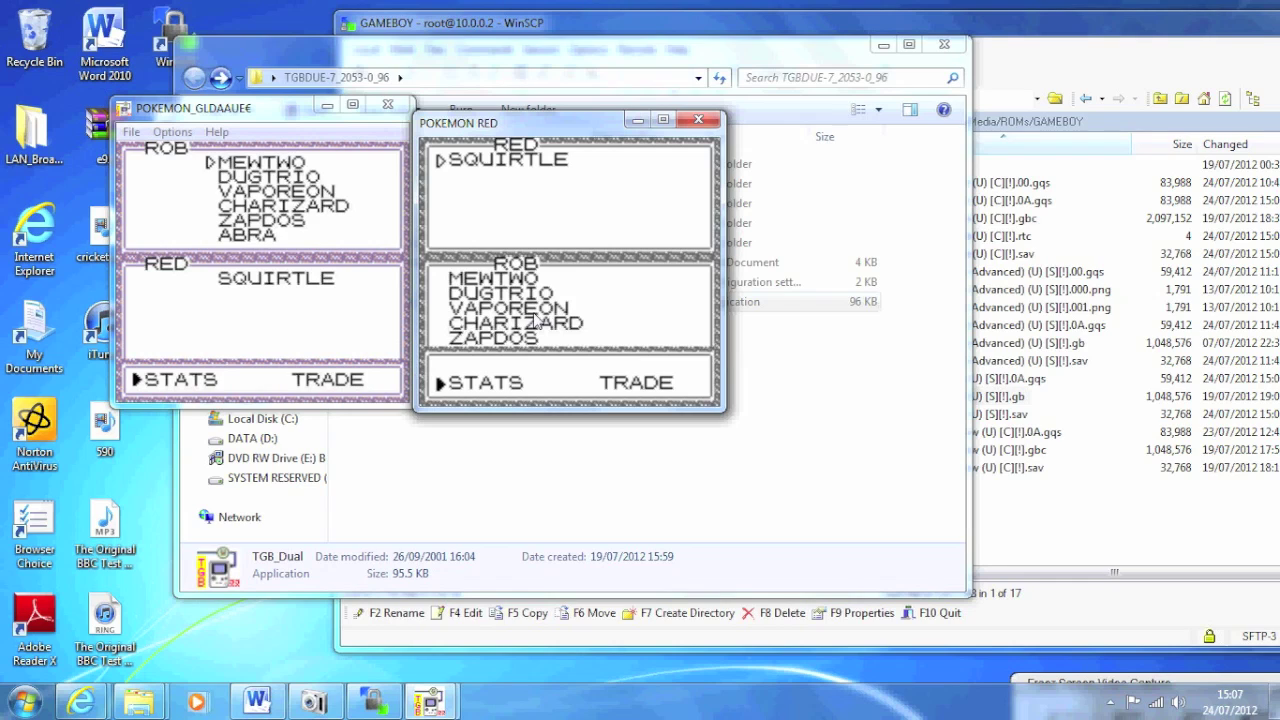
key(x)
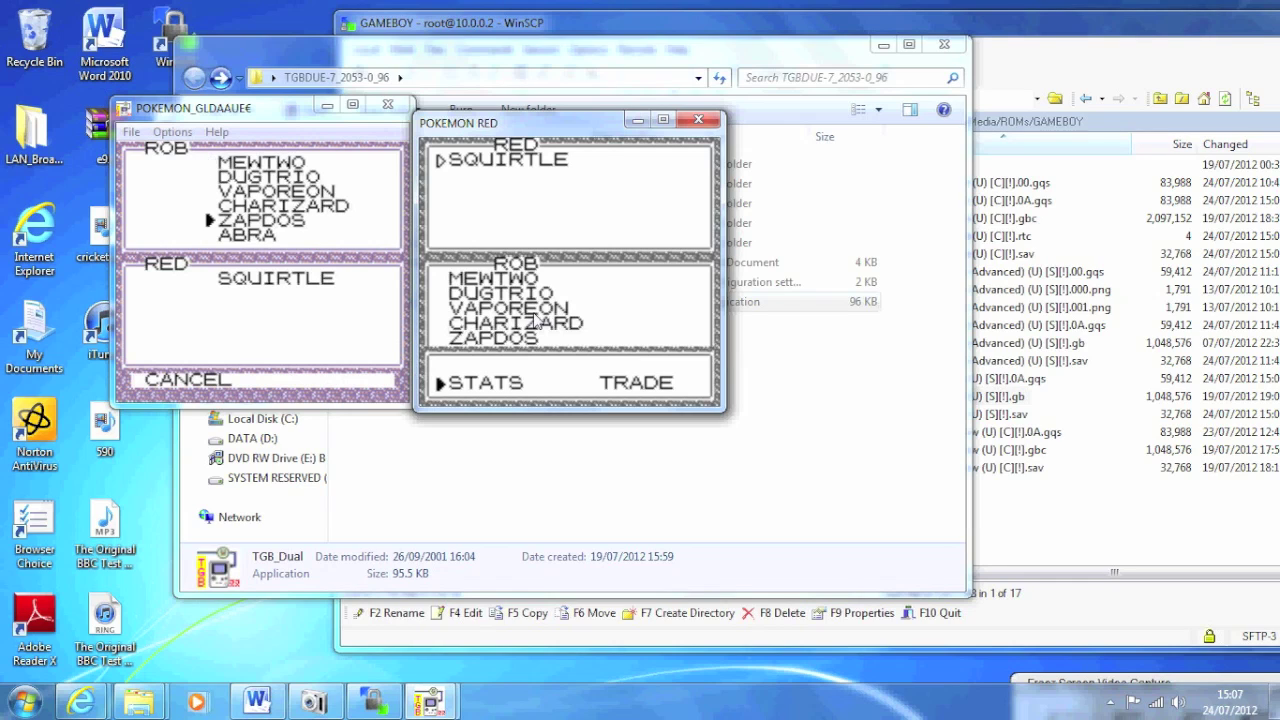
key(z)
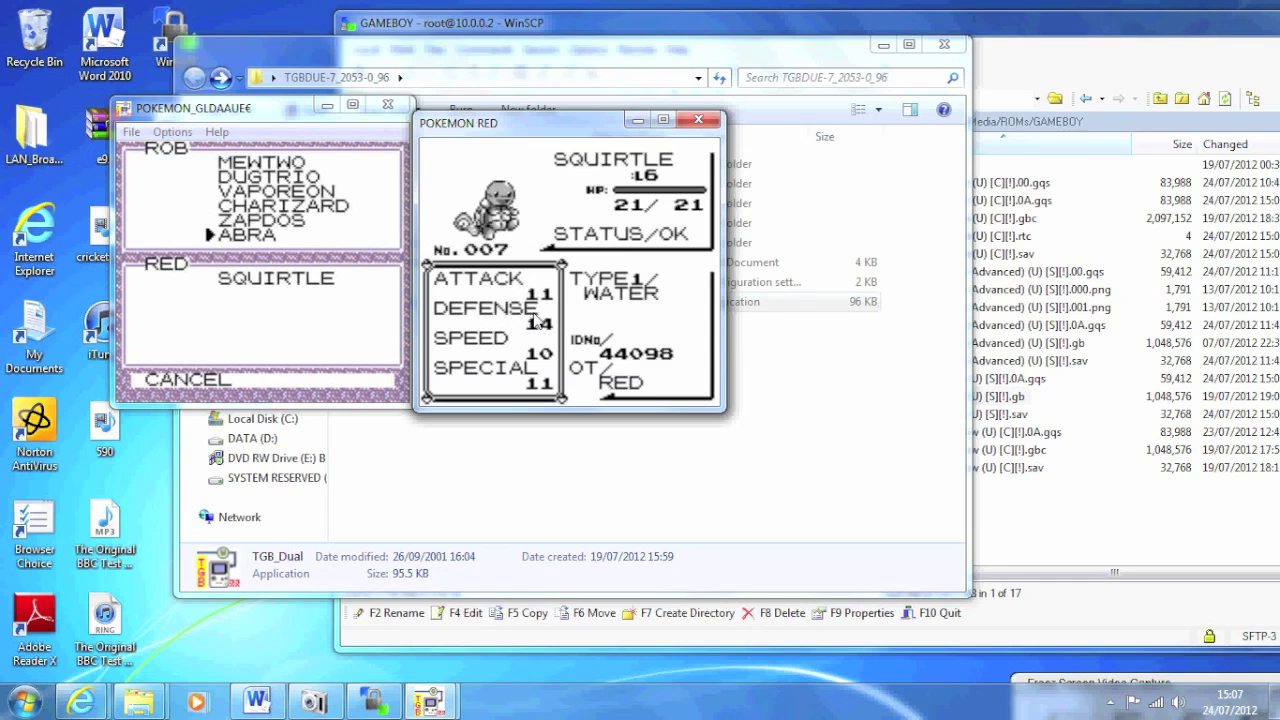
key(z)
key(z)
key(z)
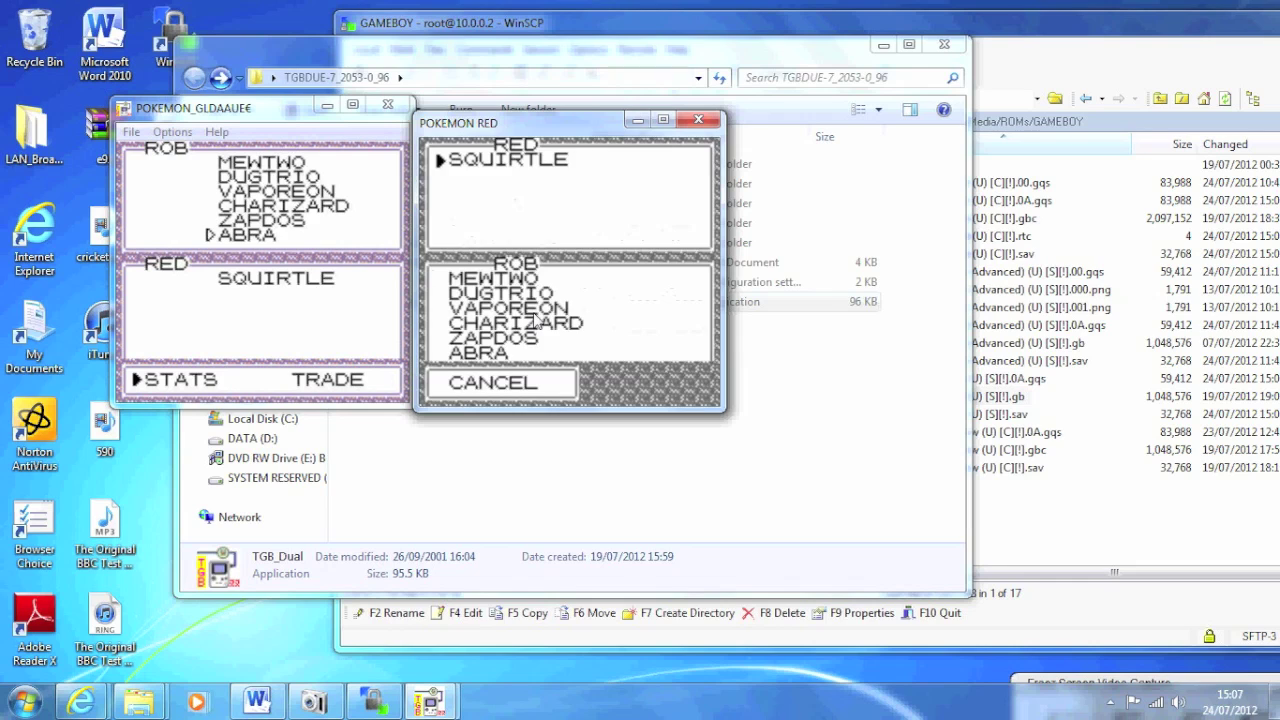
Offer Squirtle for trade in Pokemon Red and view Abra's stats in Pokemon Gold
key(z)
key(z)
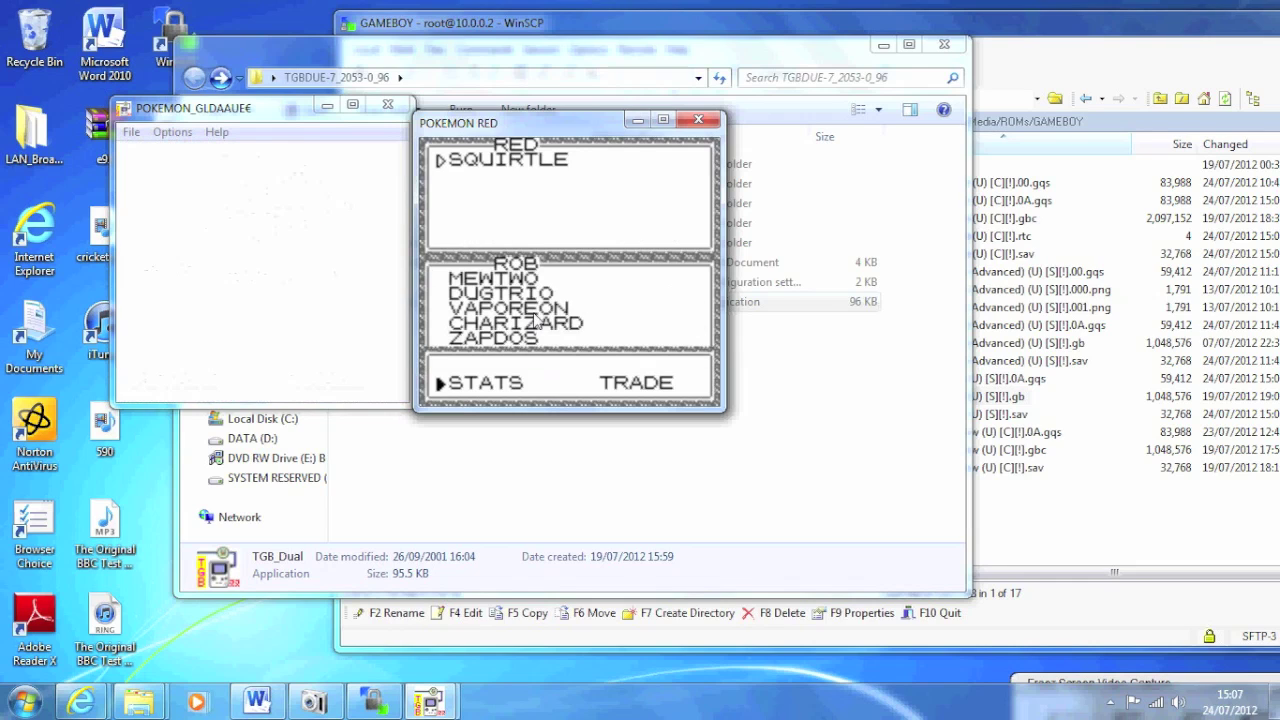
key(z)
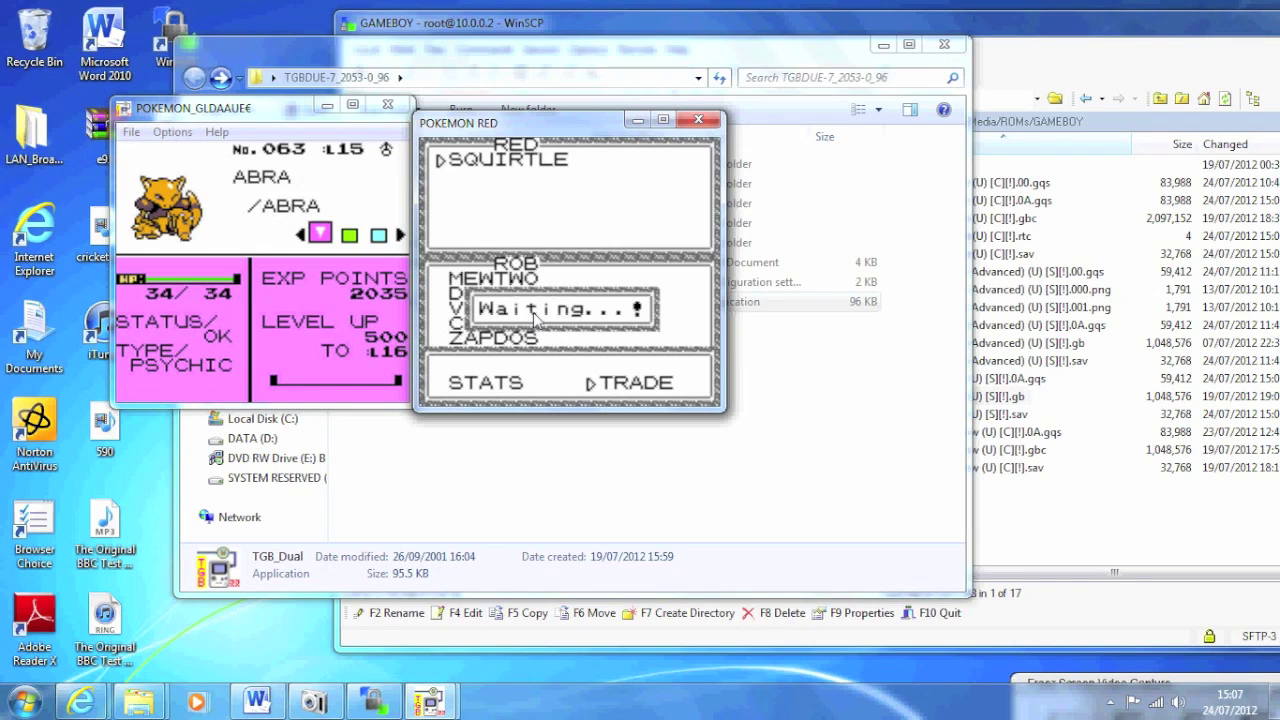
key(z)
key(z)
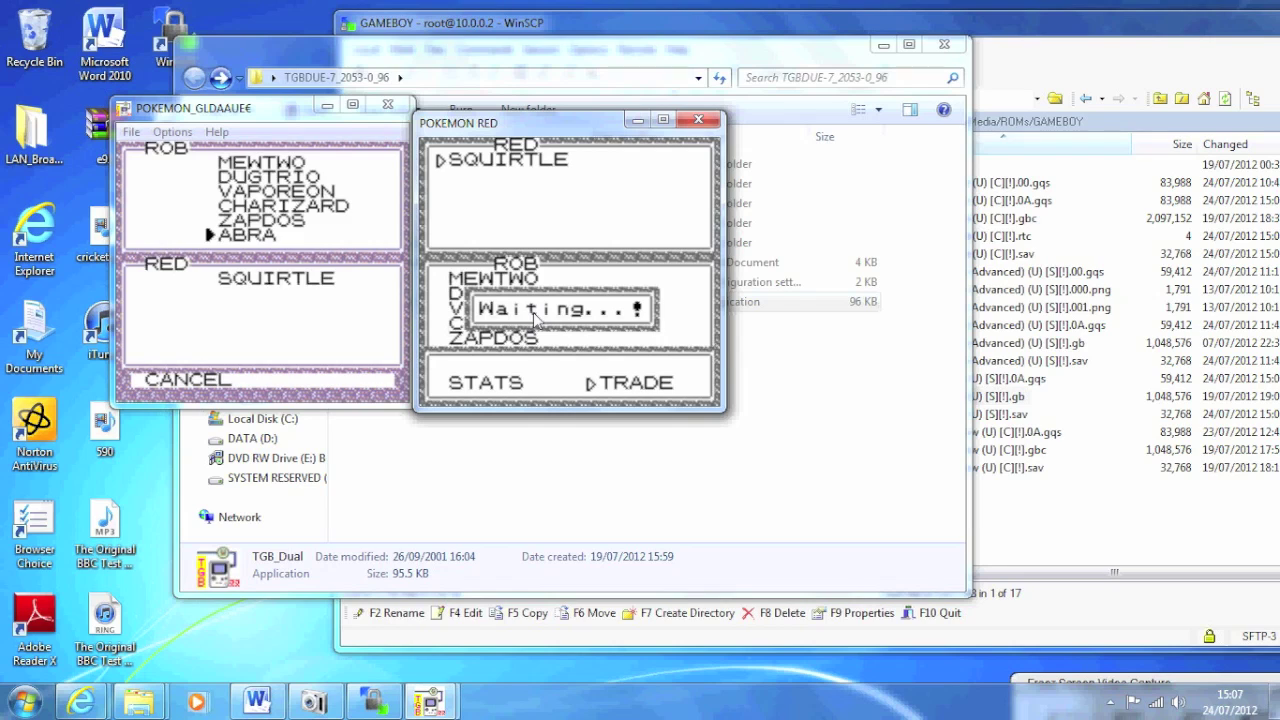
Trade Pokemon Gold's Abra for Pokemon Red's Squirtle, confirm in both games and leave the trade list
key(z)
key(z)
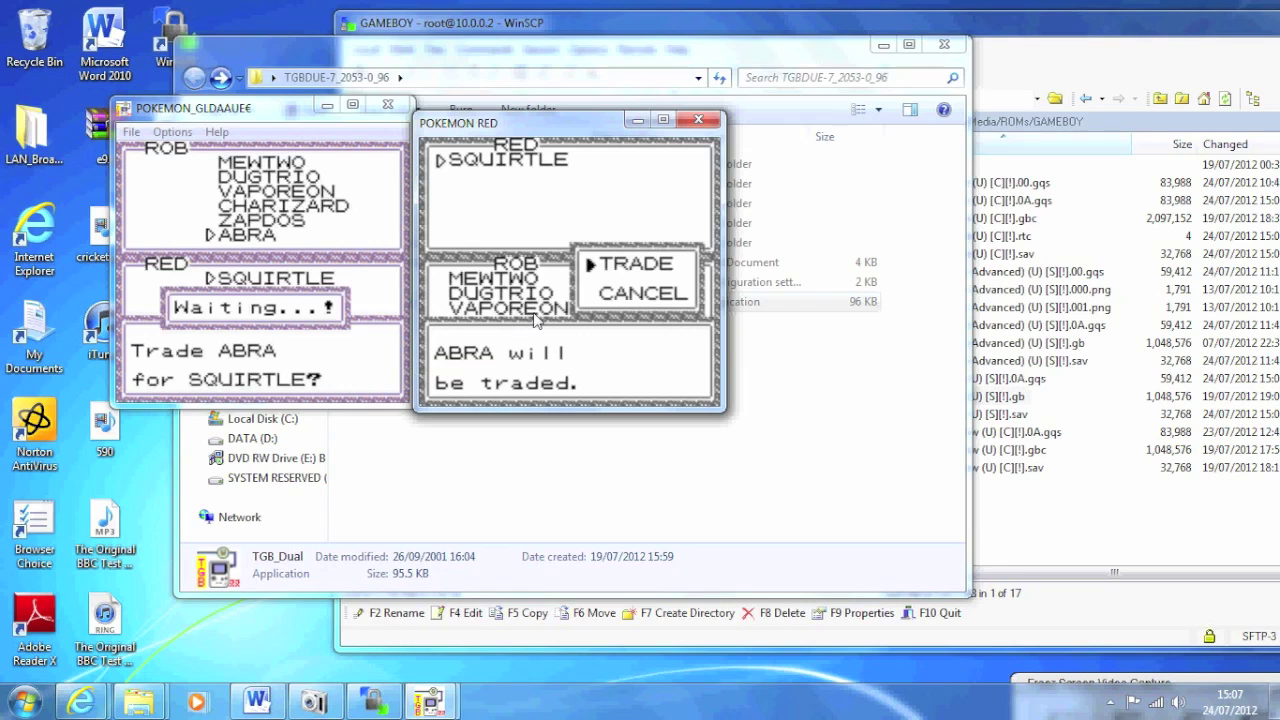
key(z)
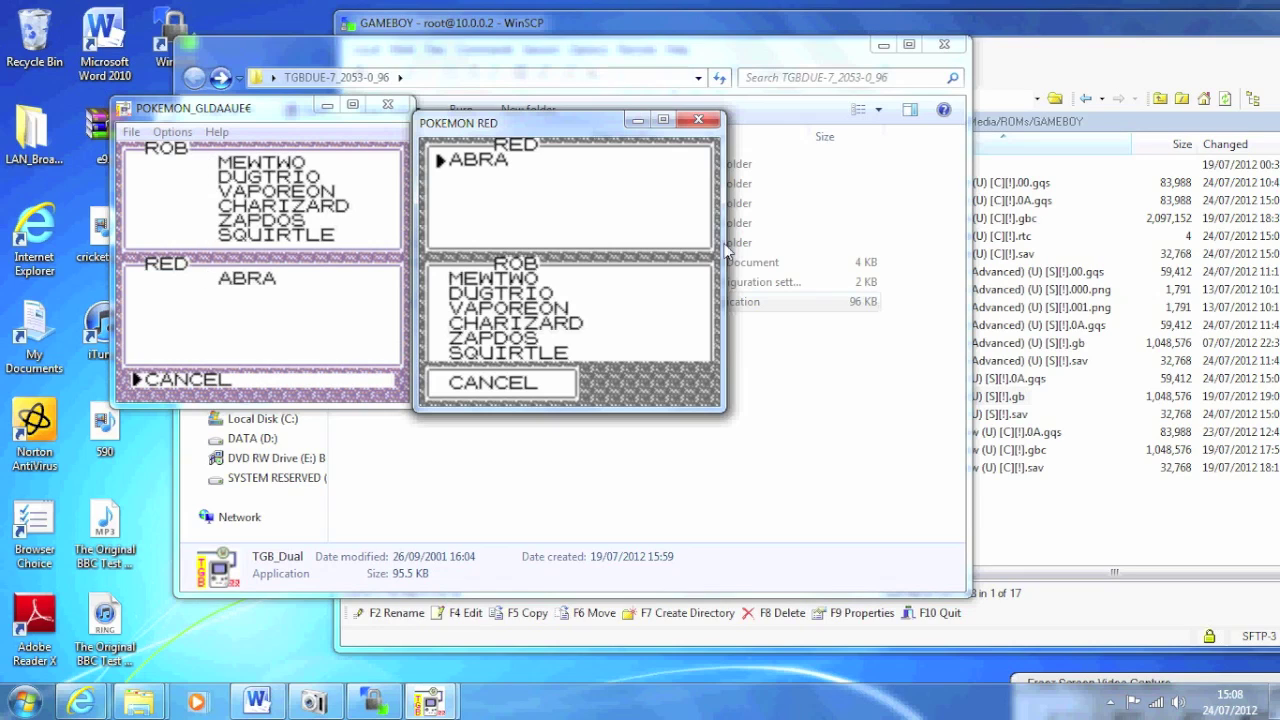
key(x)
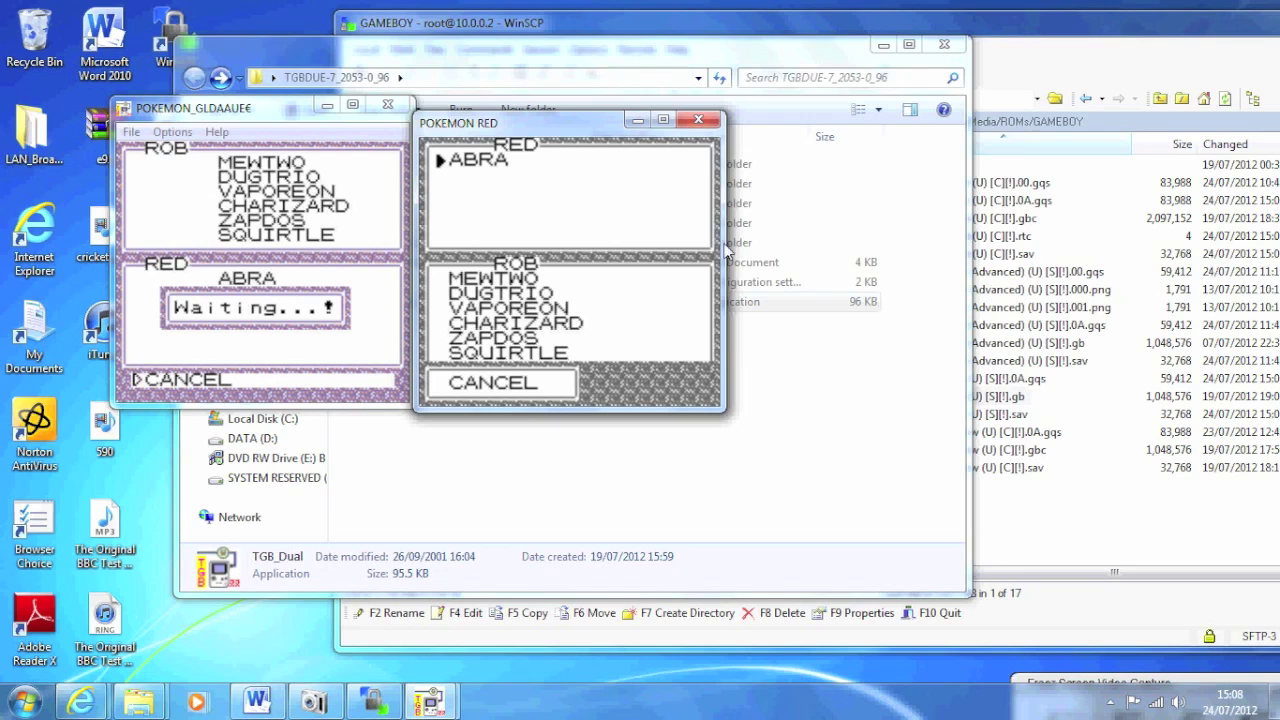
key(x)
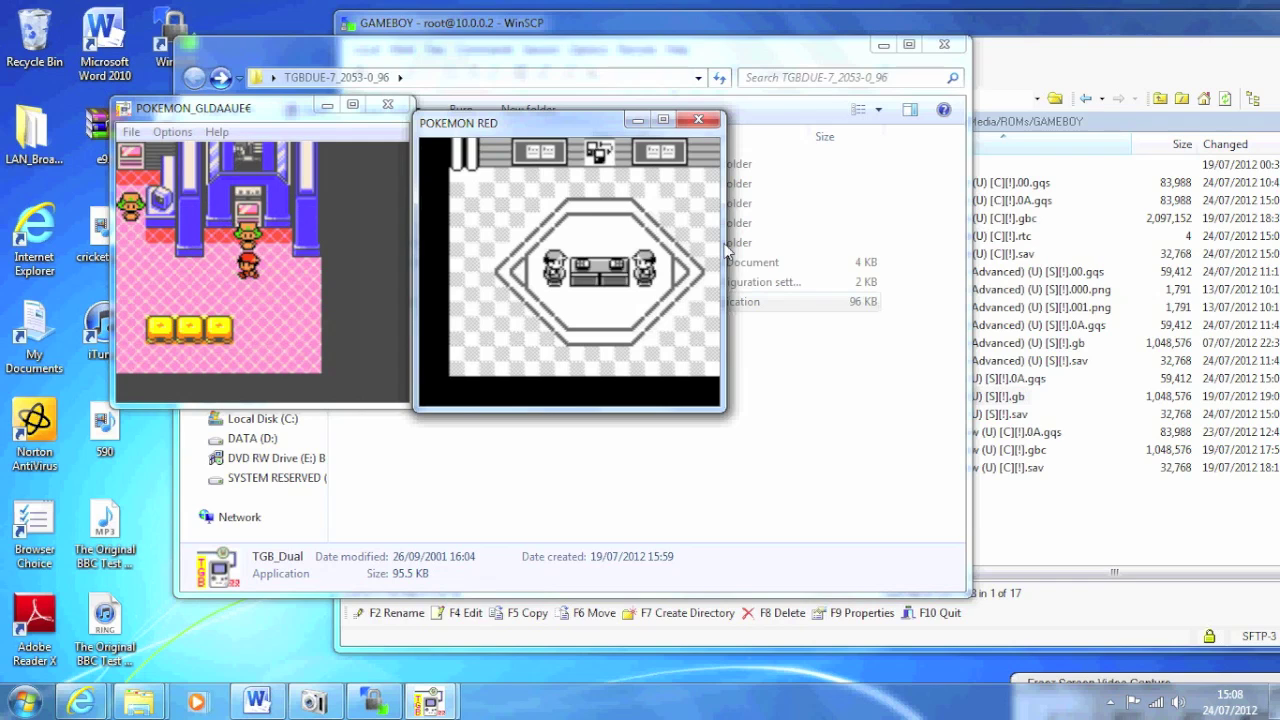
Open the Pokemon party in Pokemon Gold and move to the traded Squirtle
key(Return)
key(Down)
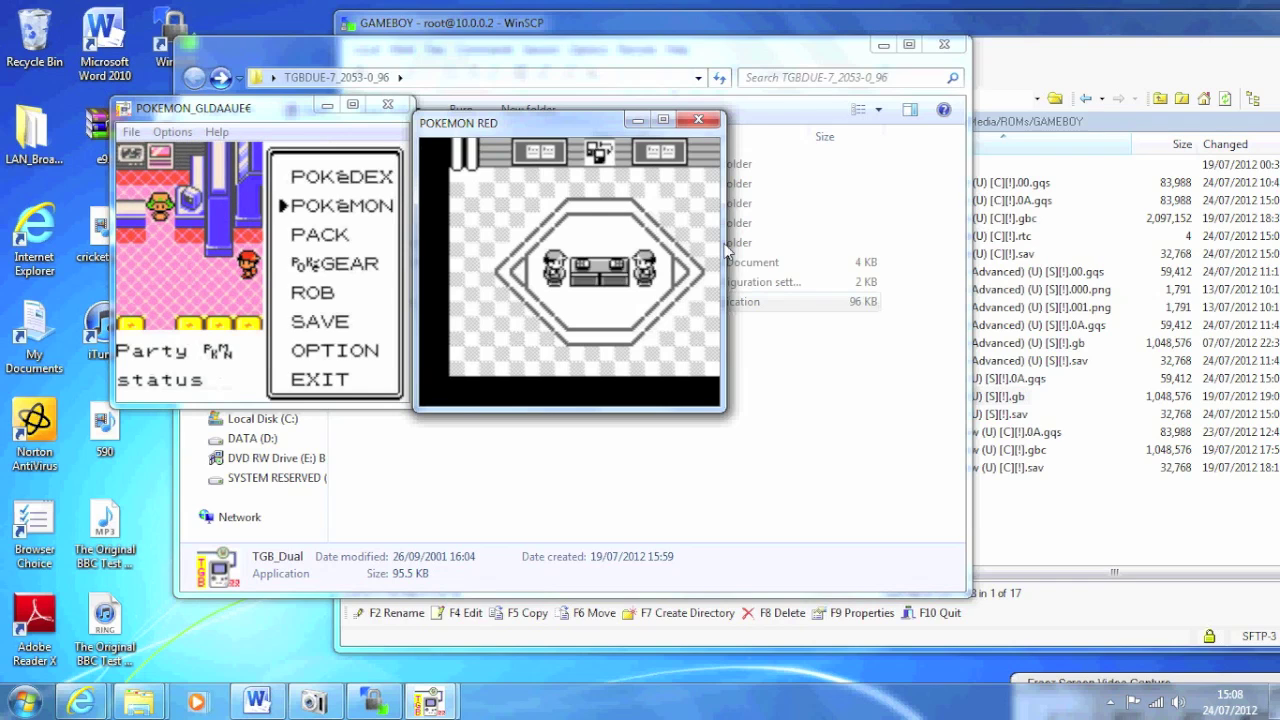
key(x)
key(Down)
key(Down)
key(Down)
key(Down)
key(Down)
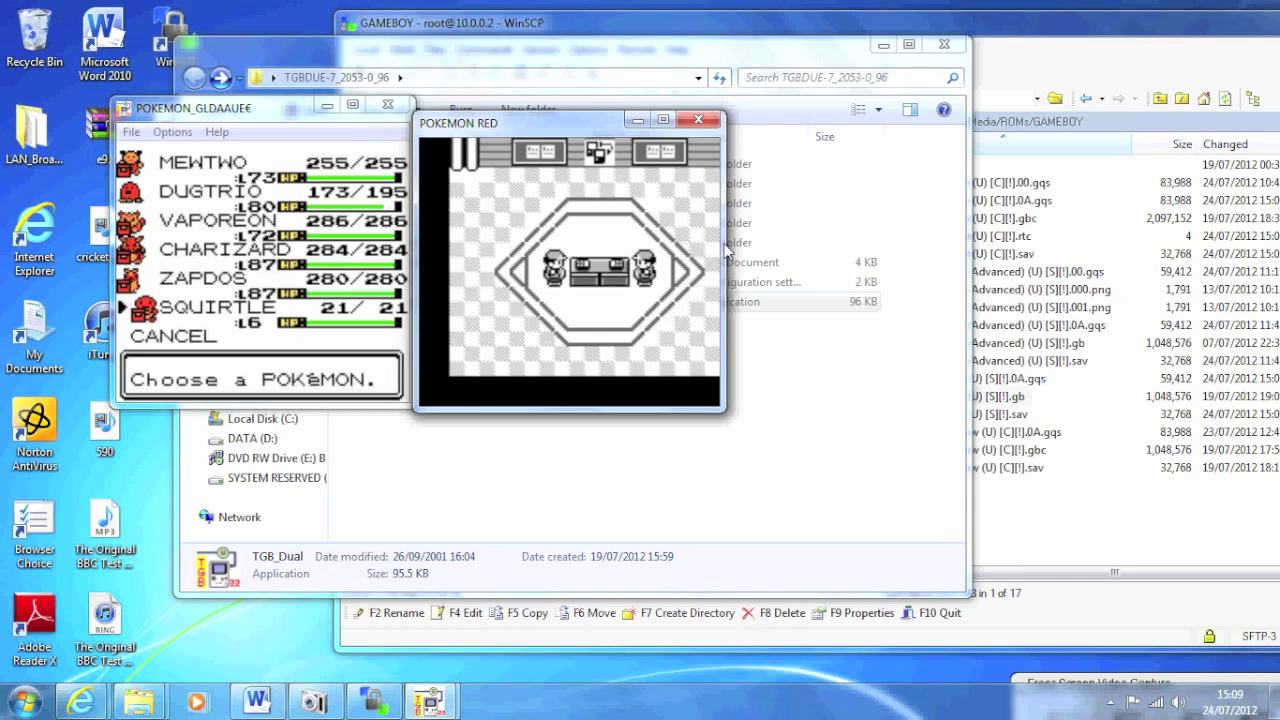
Close TGB Dual and open its save folder beside the WinSCP window with Pokemon Gold (U) [C][!].sav selected
click(388, 104)
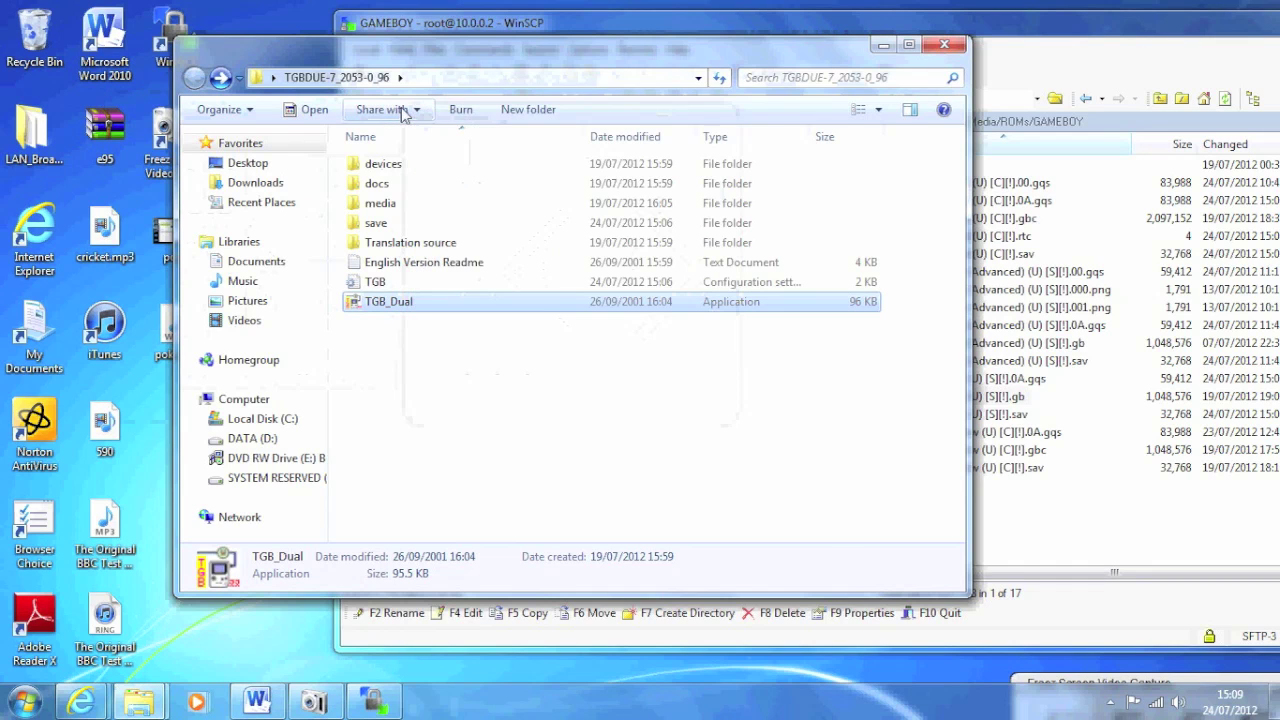
double_click(408, 228)
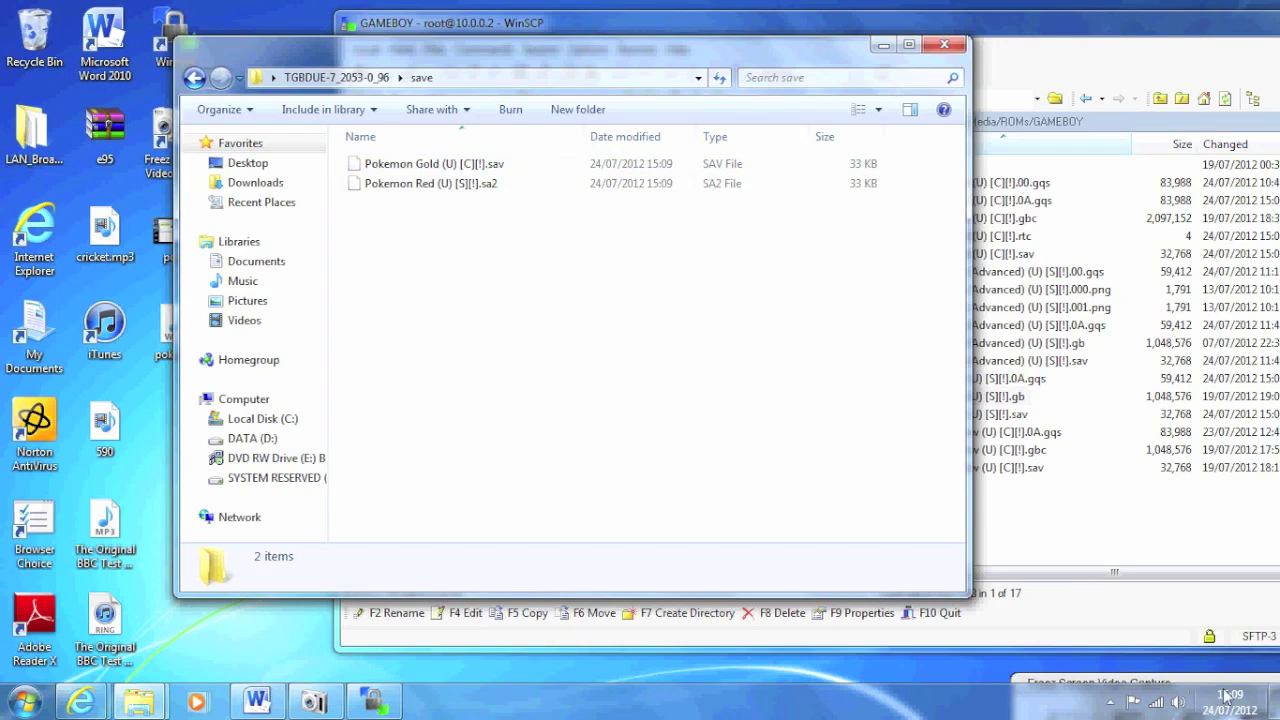
click(465, 164)
drag(484, 53, 347, 103)
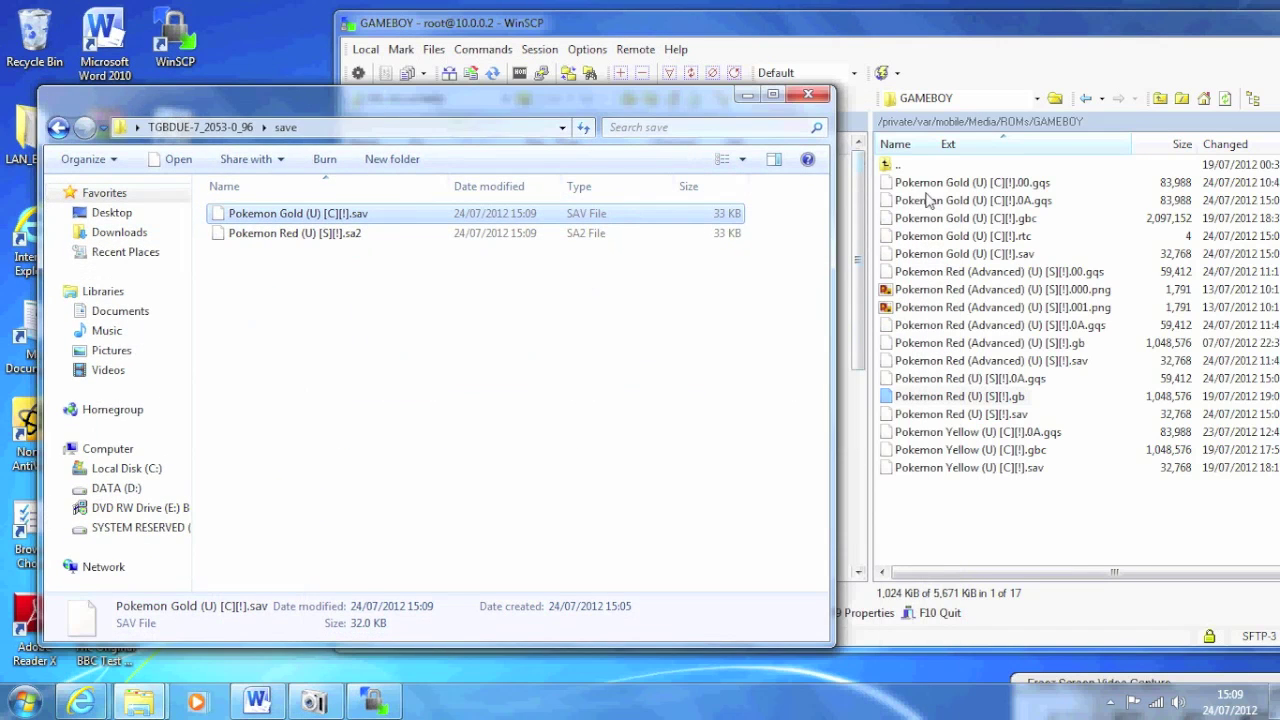
Start deleting the remote files Pokemon Gold (U) [C][!].00.gqs, Pokemon Gold (U) [C][!].0A.gqs and Pokemon Gold (U) [C][!].rtc, and cancel at the confirmation
click(930, 200)
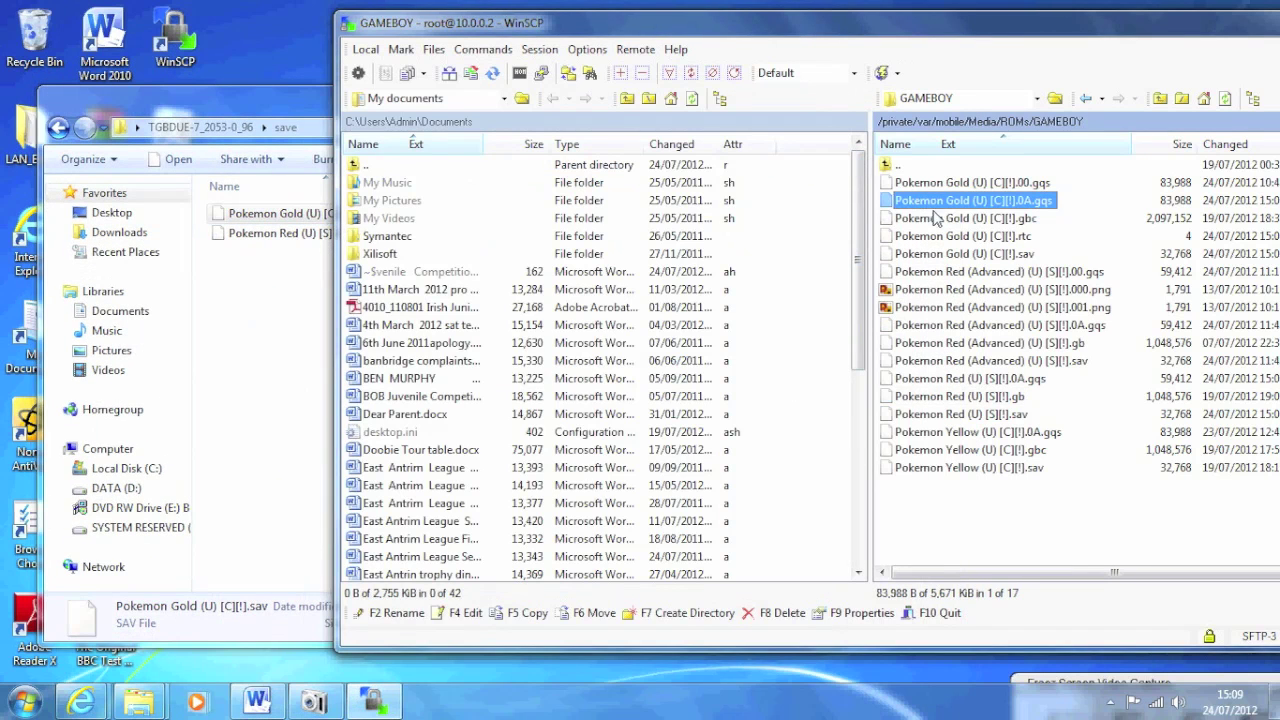
click(966, 254)
click(968, 184)
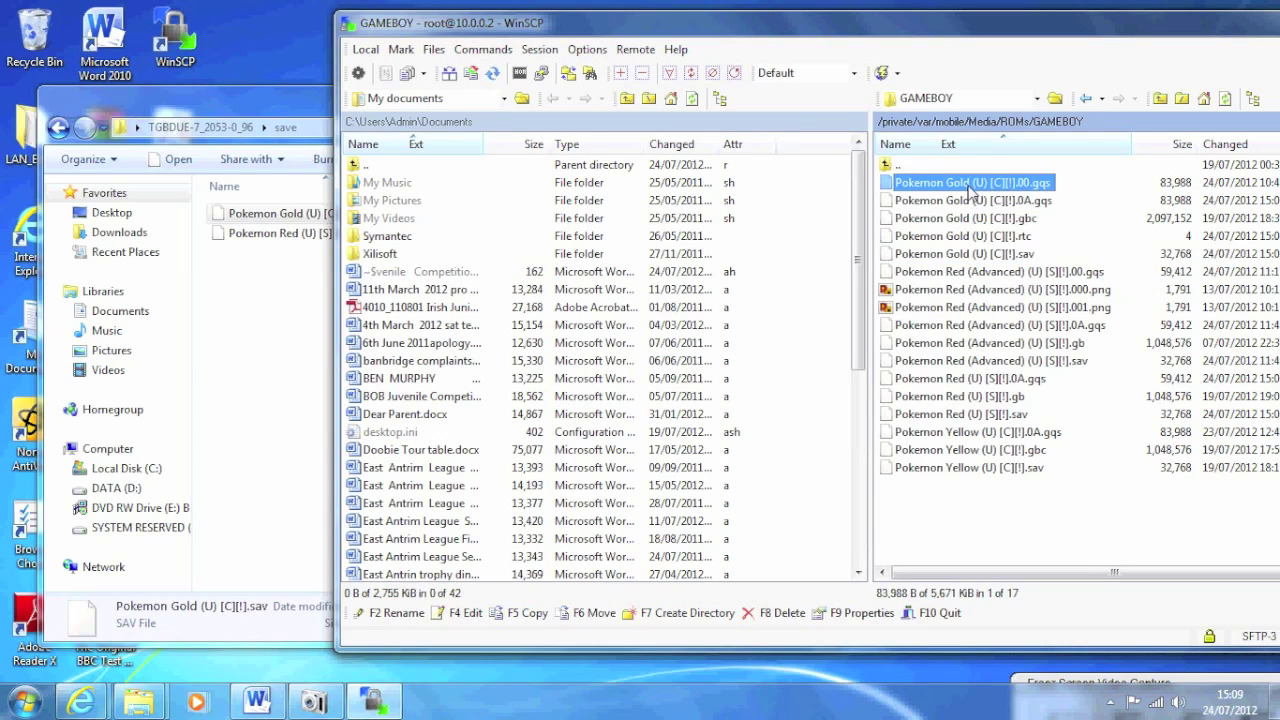
ctrl+click(976, 202)
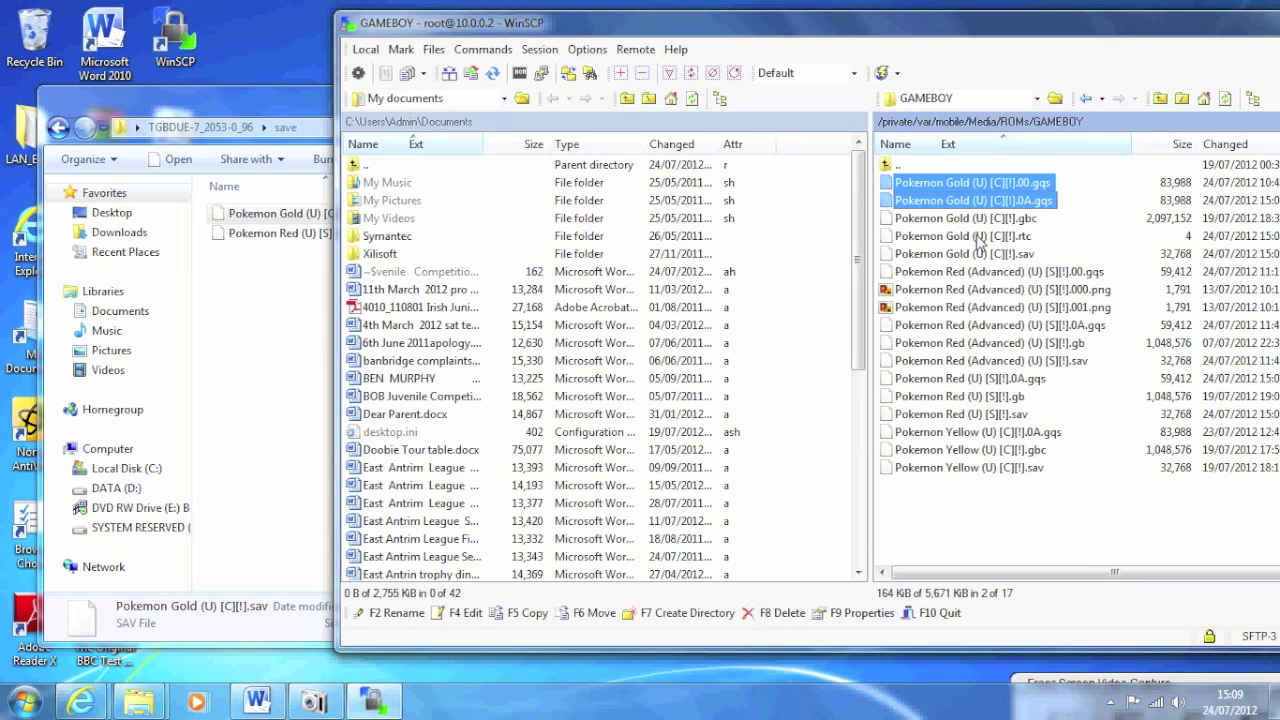
ctrl+click(978, 238)
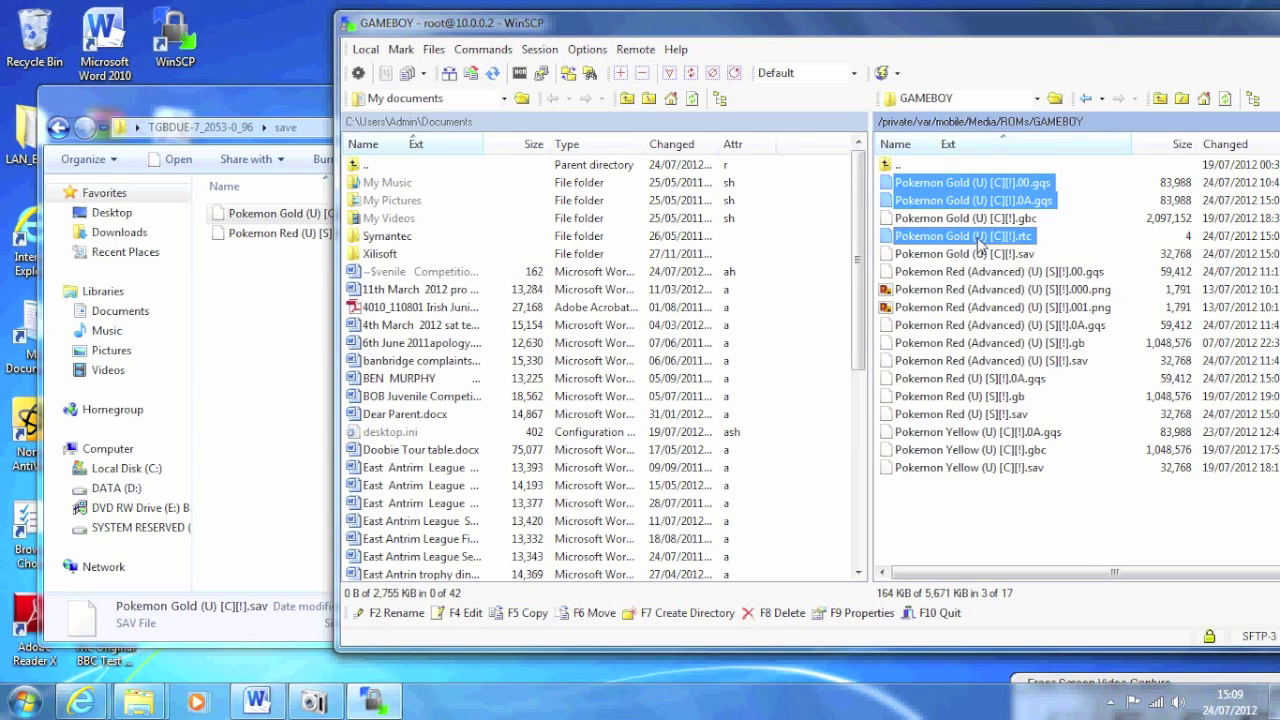
right_click(978, 243)
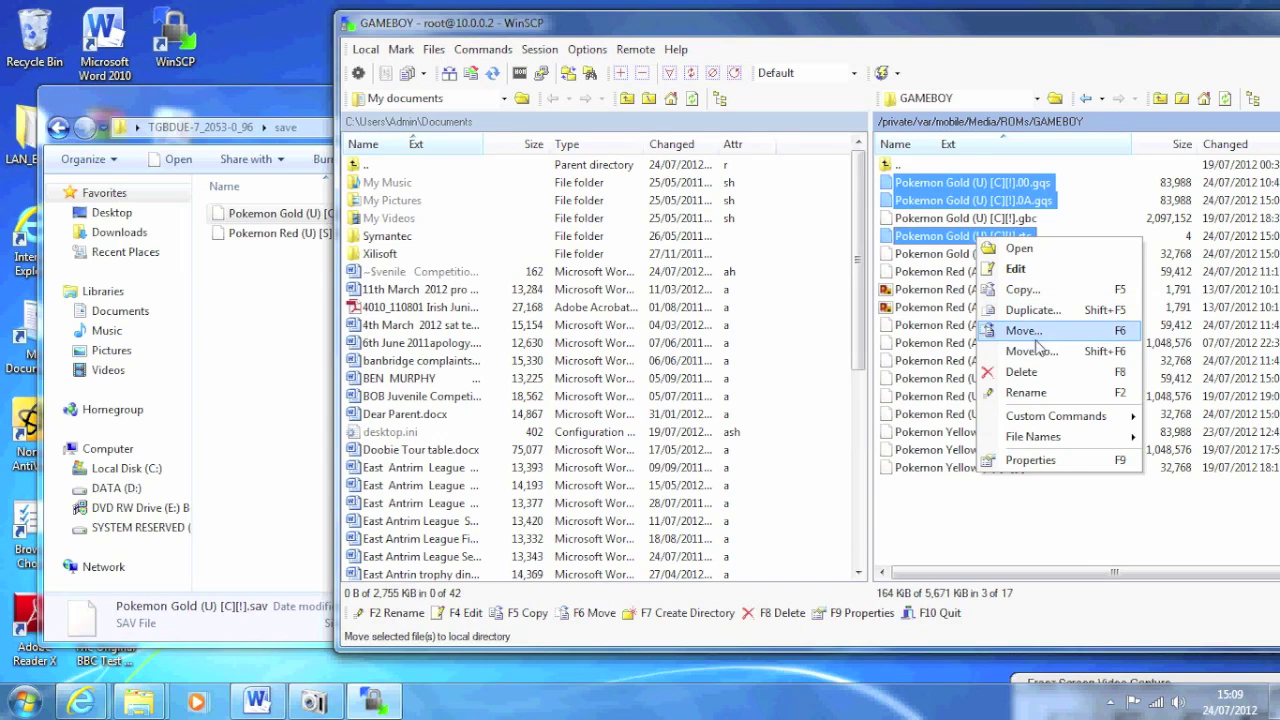
click(1022, 372)
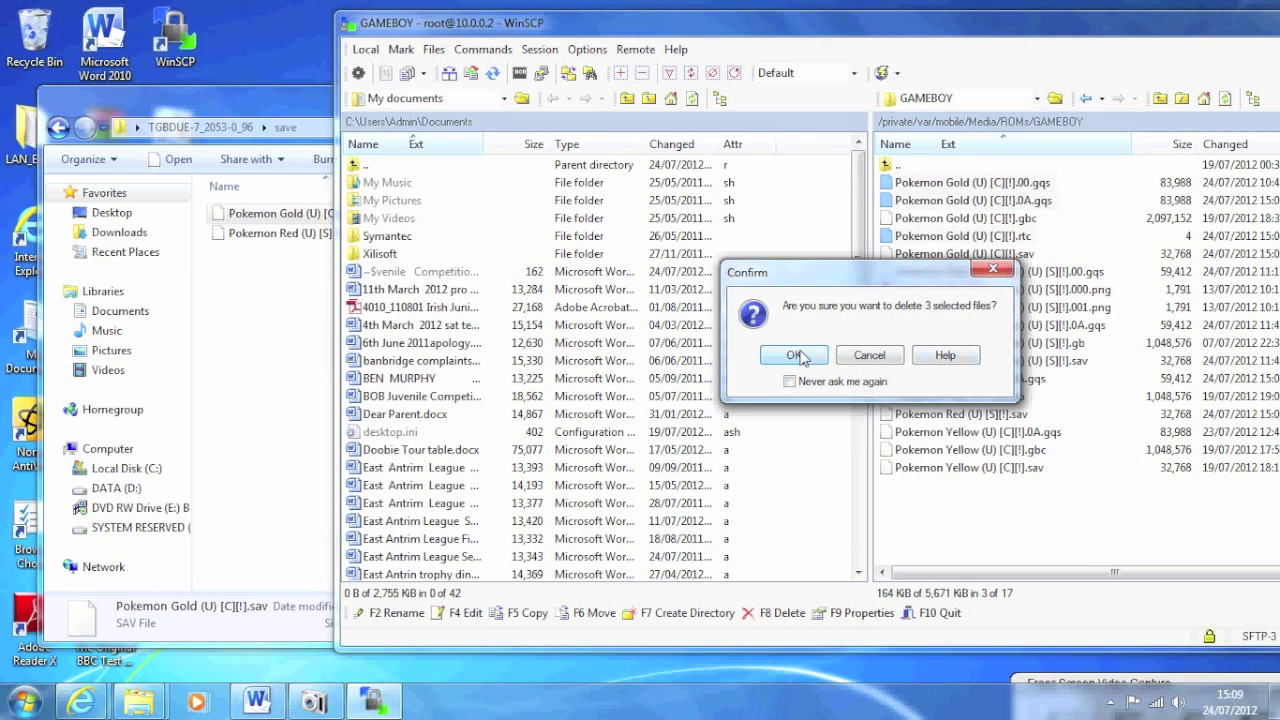
click(991, 272)
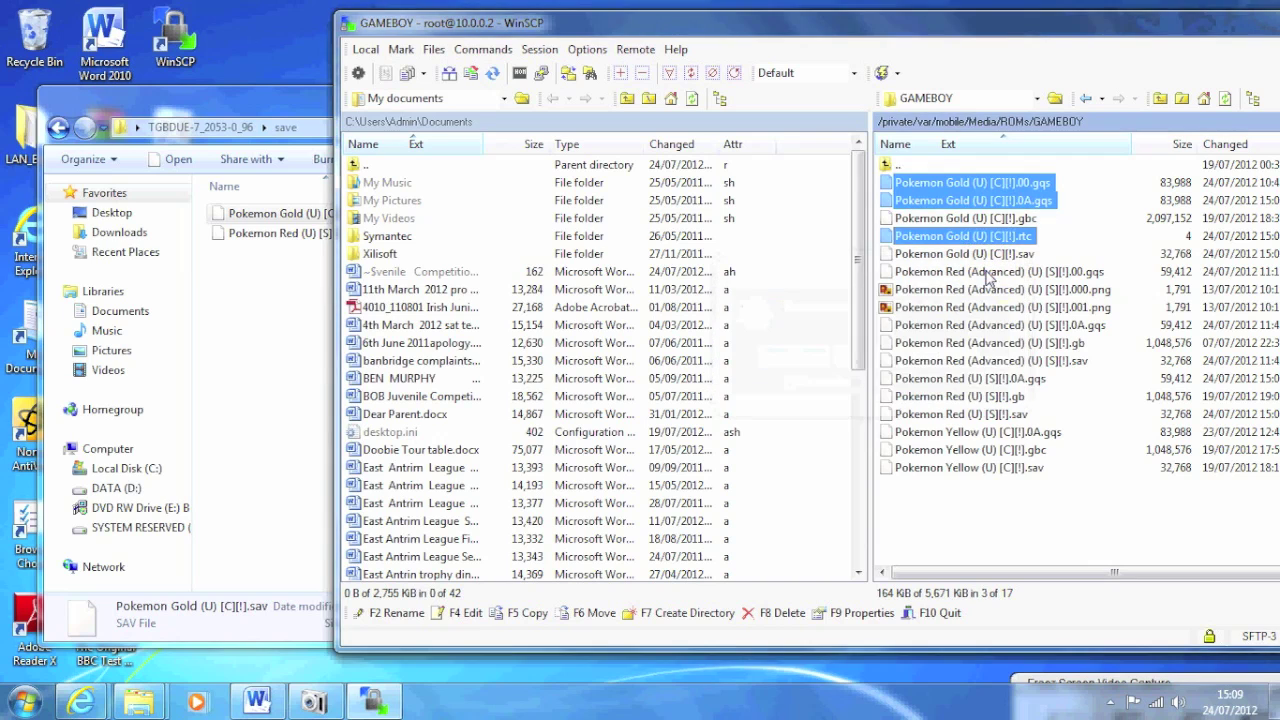
Start copying Pokemon Gold (U) [C][!].sav from the save folder to the remote GAMEBOY directory and decline overwriting the existing file
click(266, 311)
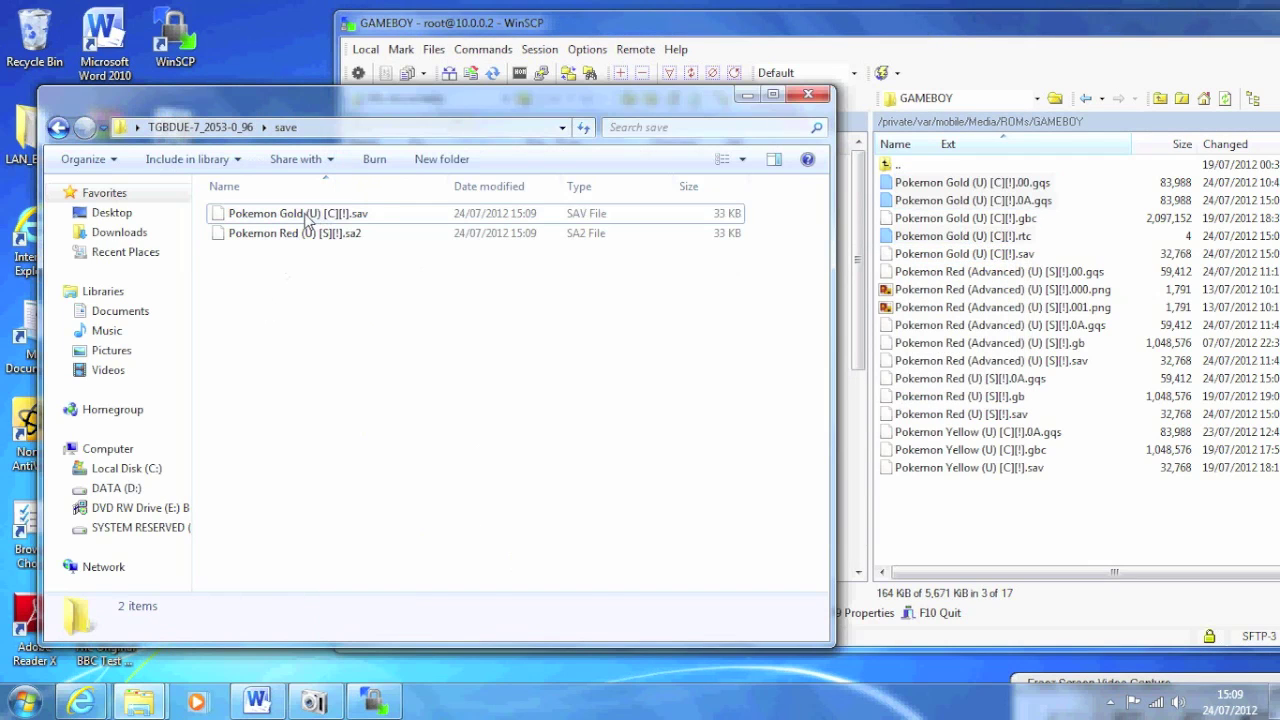
drag(305, 215, 982, 297)
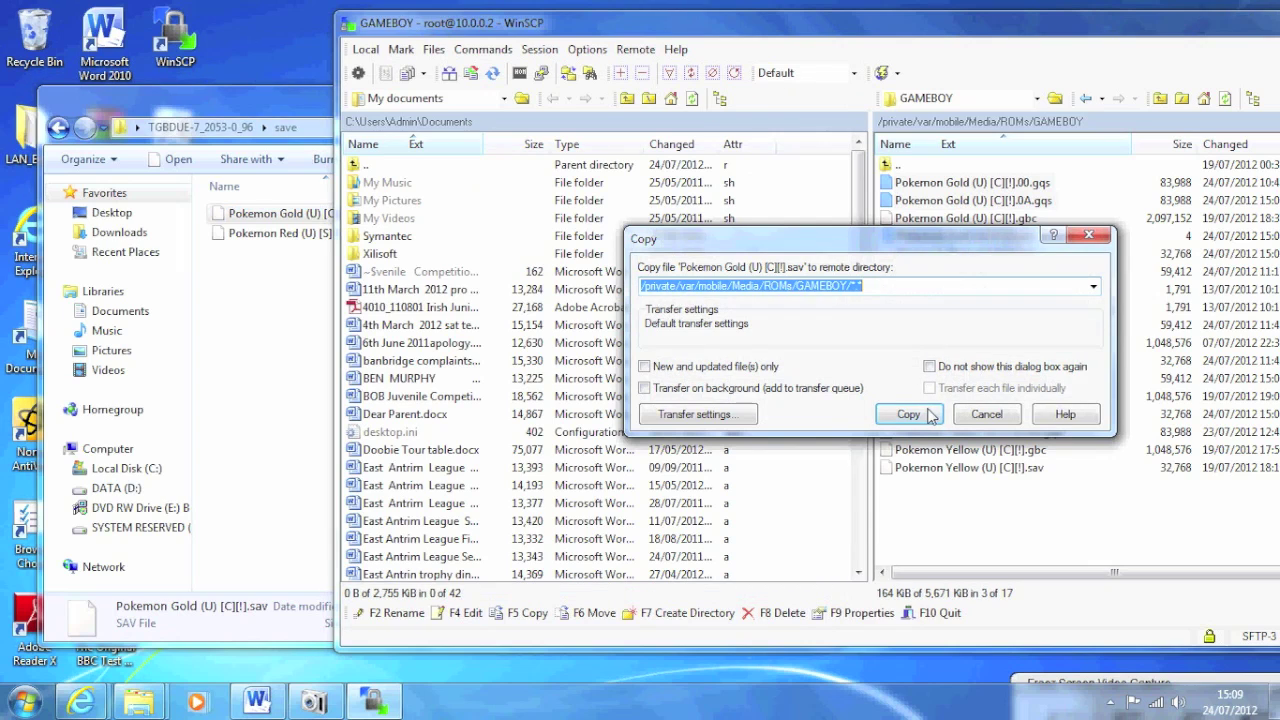
click(929, 414)
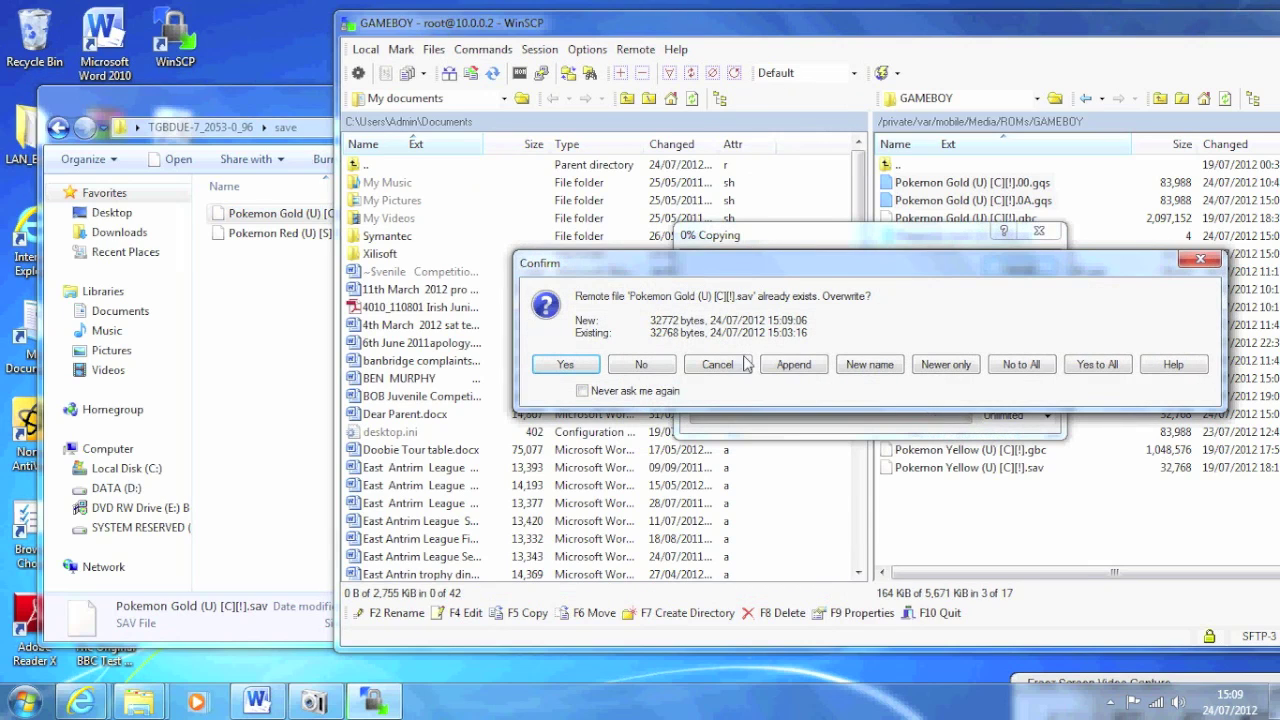
click(641, 366)
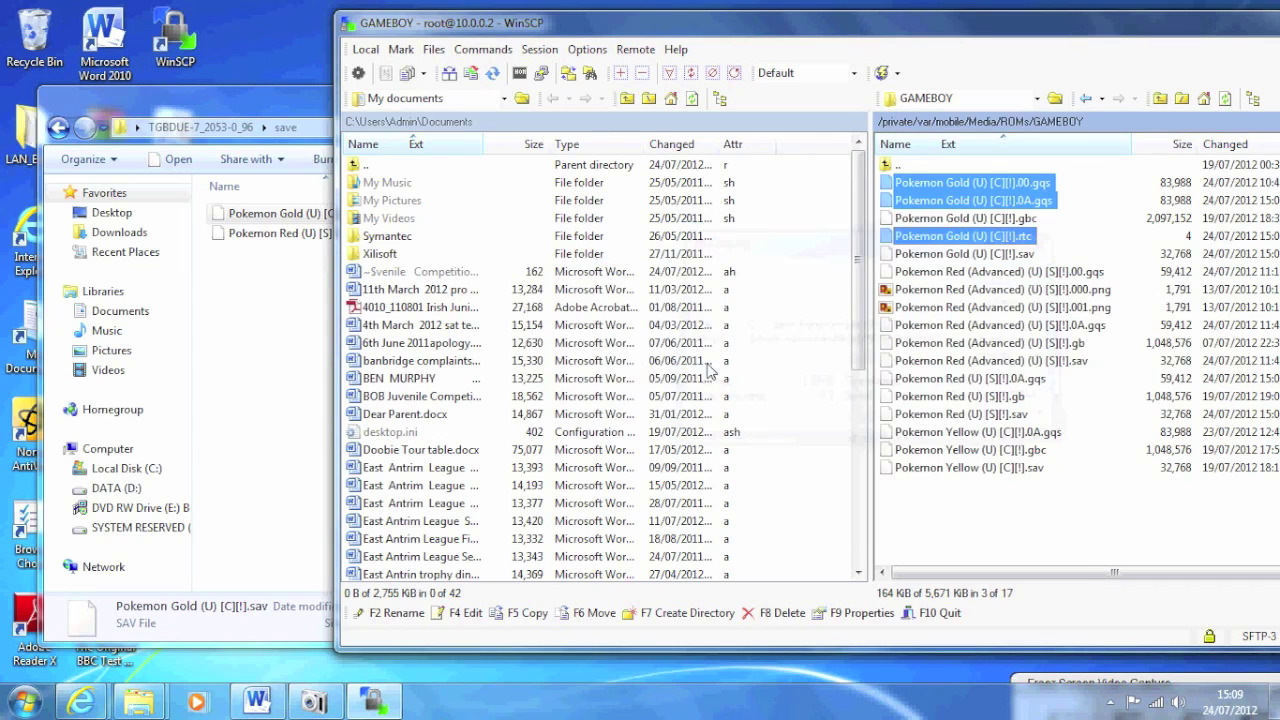
Close WinSCP and terminate its remote session
drag(1004, 34, 826, 55)
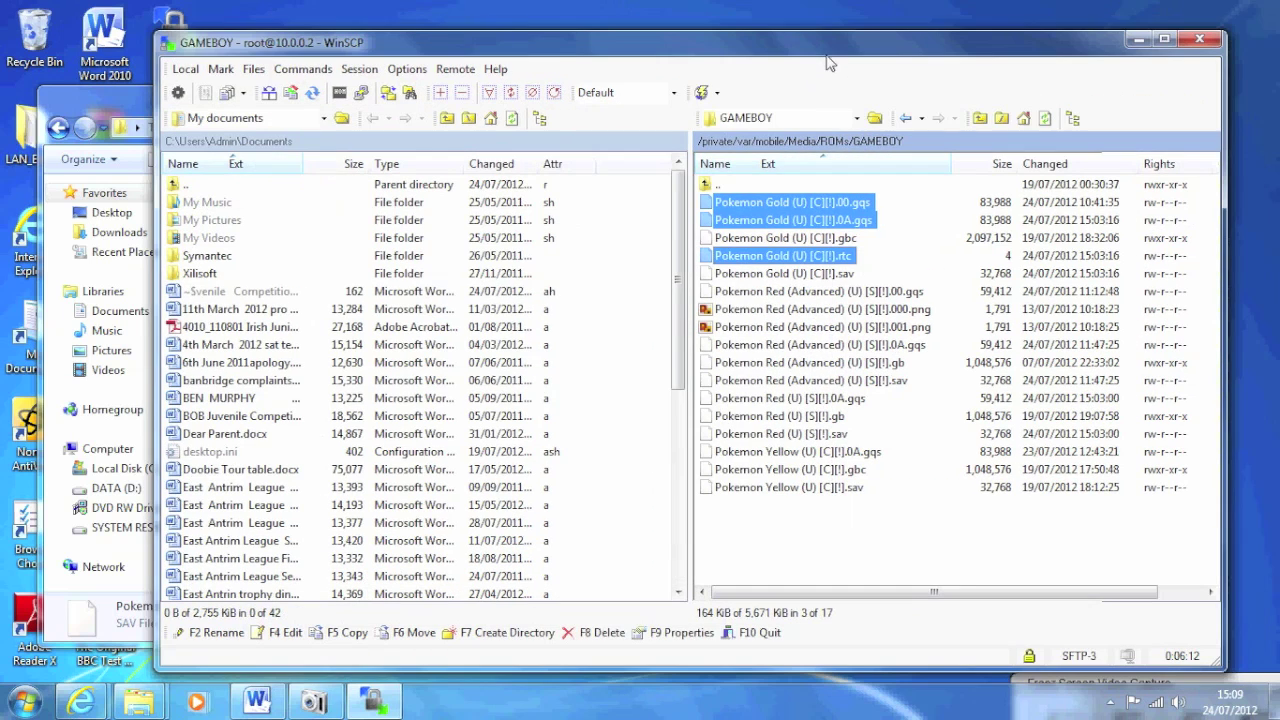
click(1201, 40)
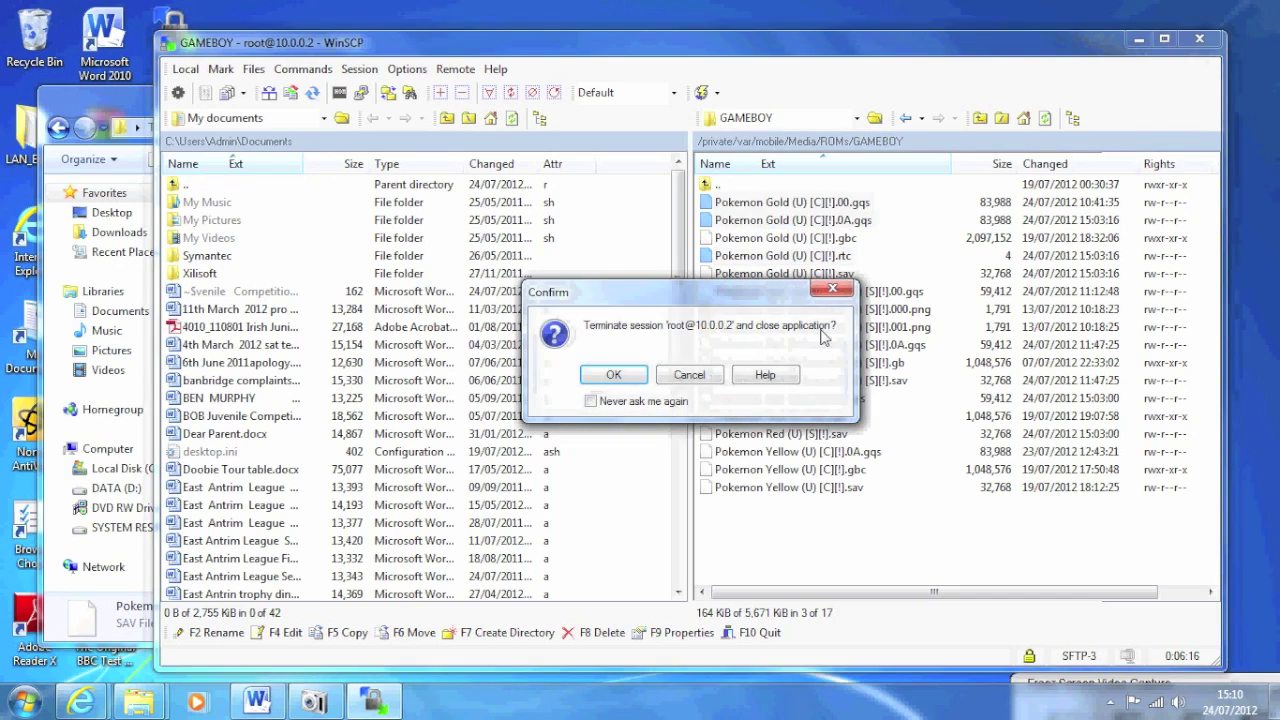
click(612, 376)
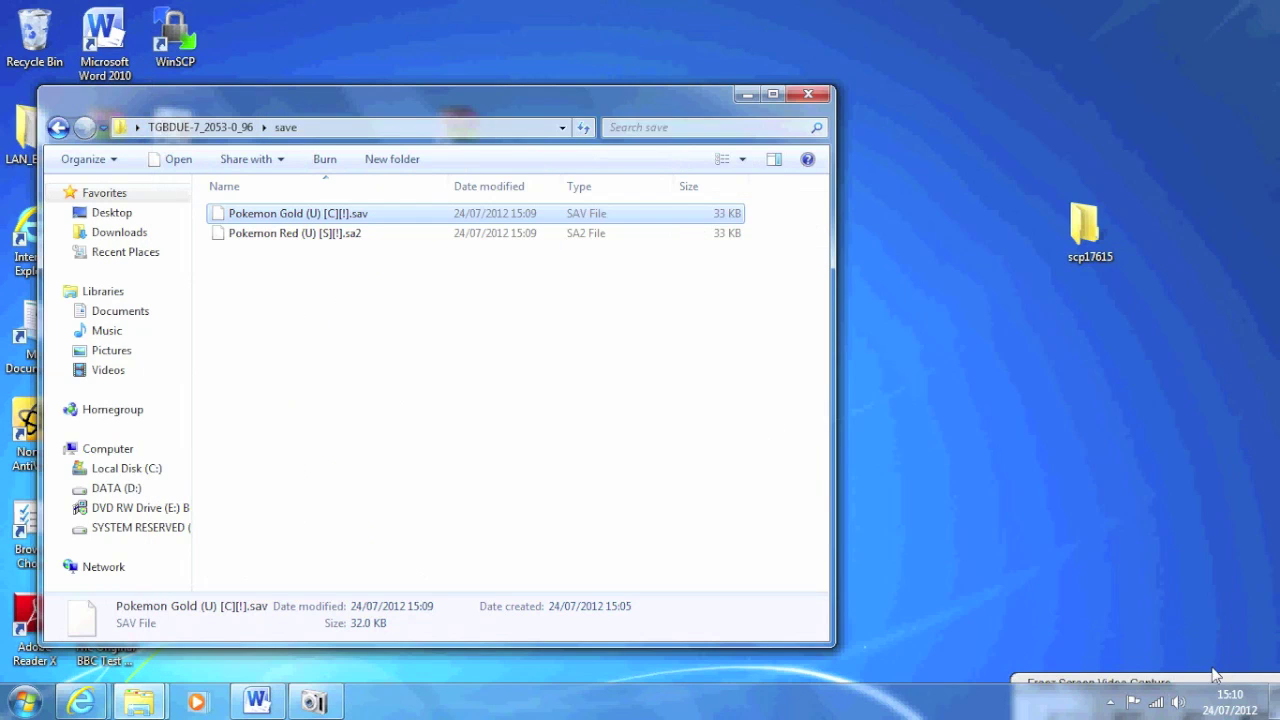
mouse_move(1130, 680)
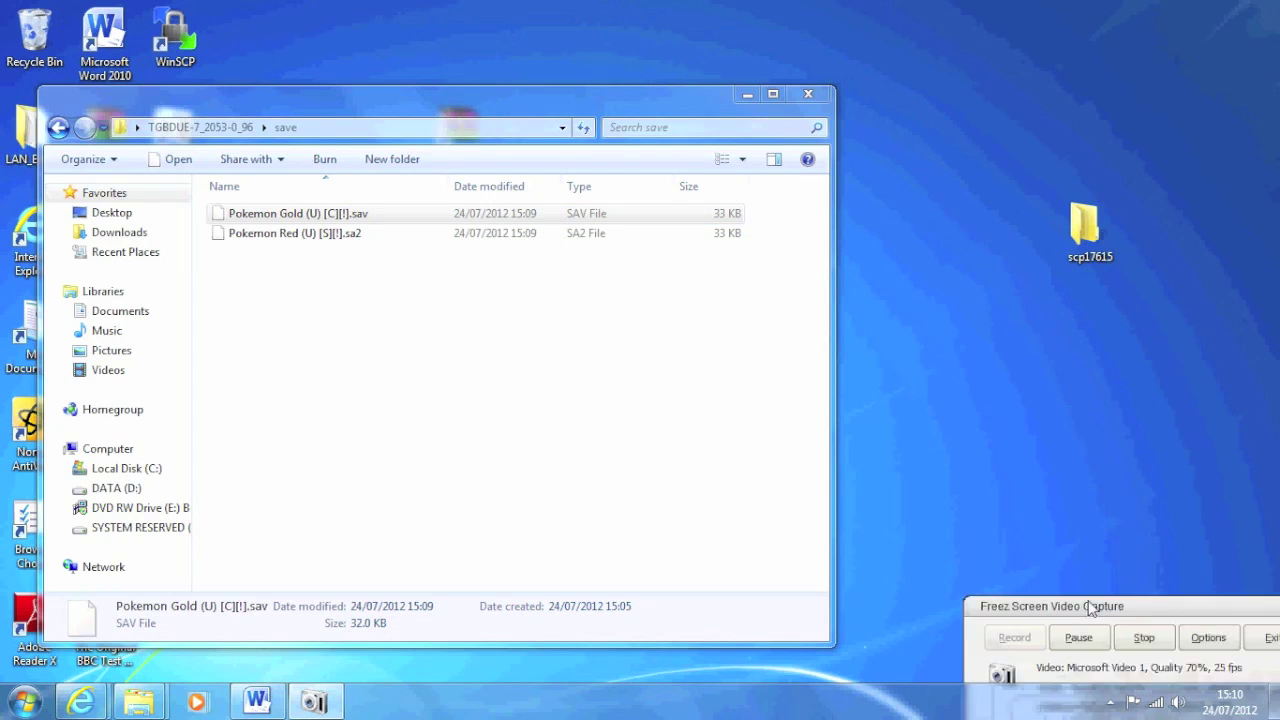